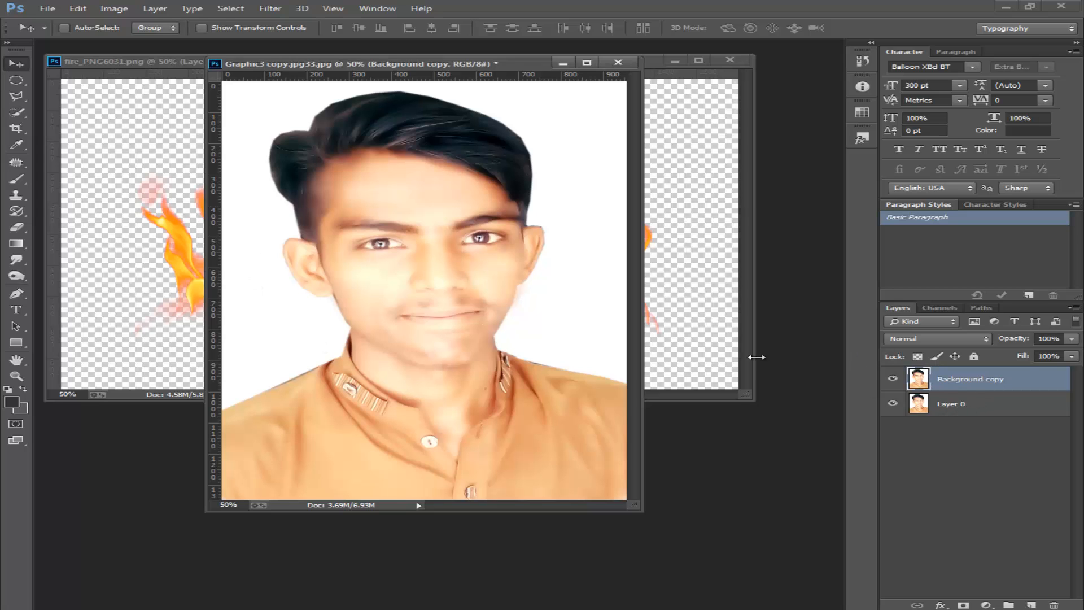
left_click(697, 381)
left_click(522, 423)
left_click(955, 408)
left_click(955, 390)
left_click(1007, 411)
left_click(985, 386)
left_click(985, 394)
left_click(985, 386)
right_click(974, 384)
right_click(1021, 404)
right_click(1047, 405)
left_click(1055, 424)
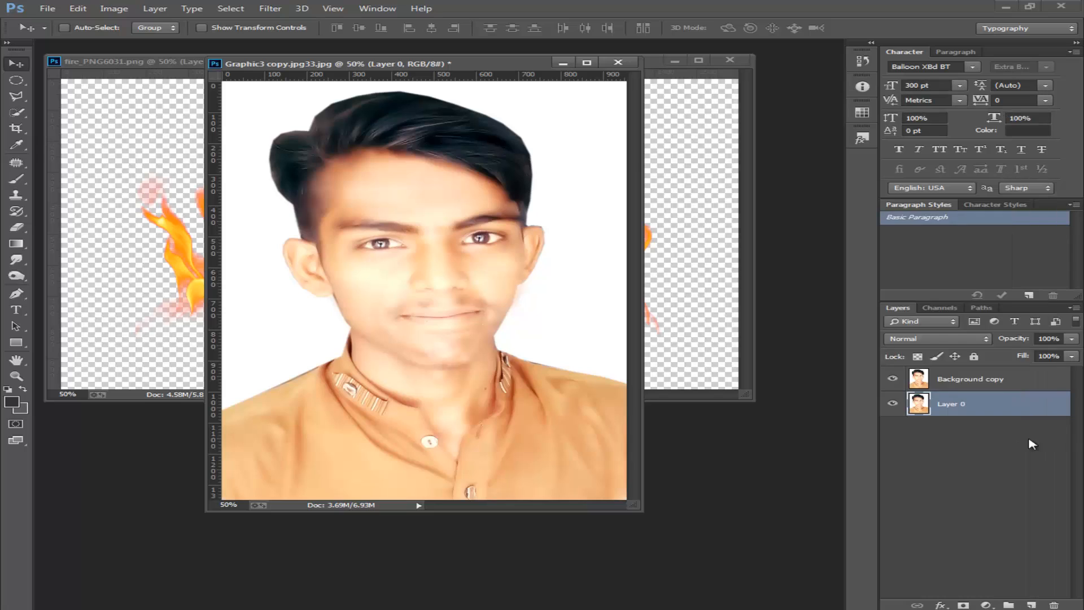
- Duplicate the Background copy layer of the portrait
right_click(926, 414)
left_click(926, 426)
left_click(938, 382)
key("ctrl+j")
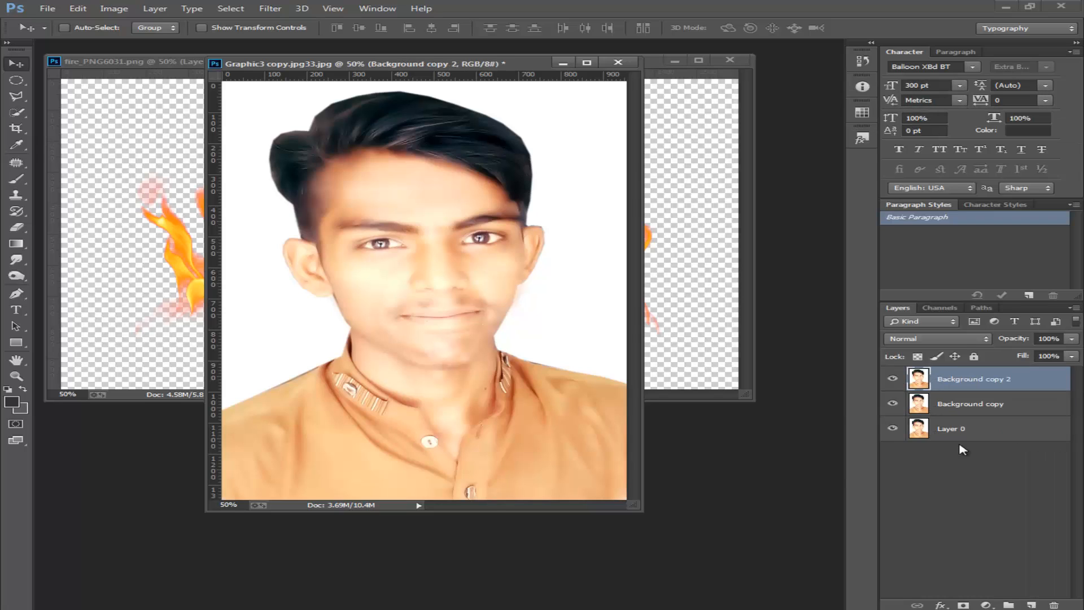
- Erase the white backdrop from the Background copy 2 layer with the Magic Eraser tool and hide the two layers beneath it
right_click(16, 230)
left_click(79, 250)
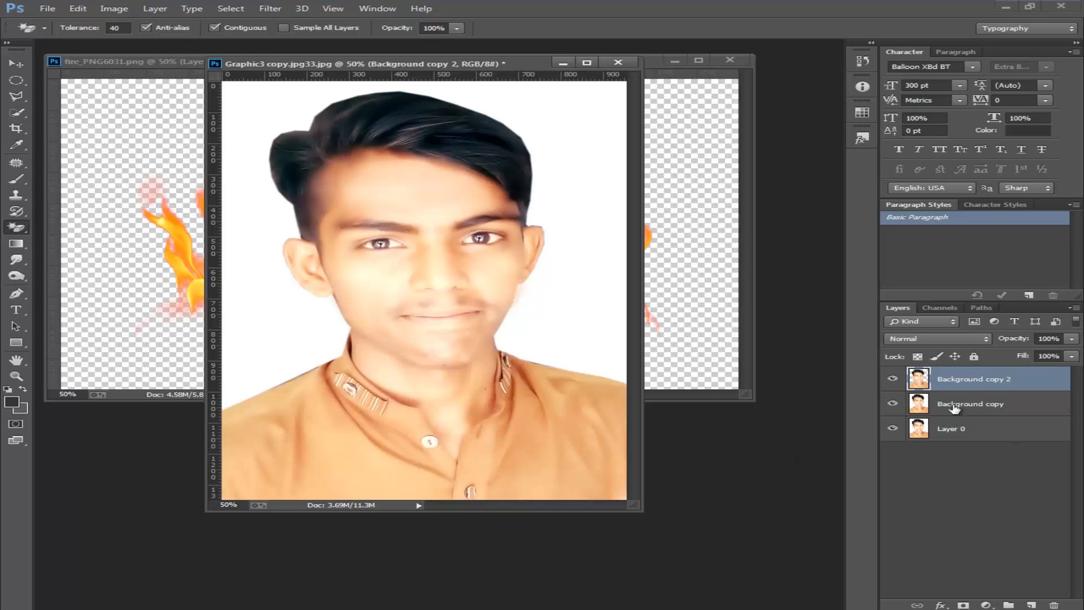
left_click_drag(974, 390, 970, 406)
key("v")
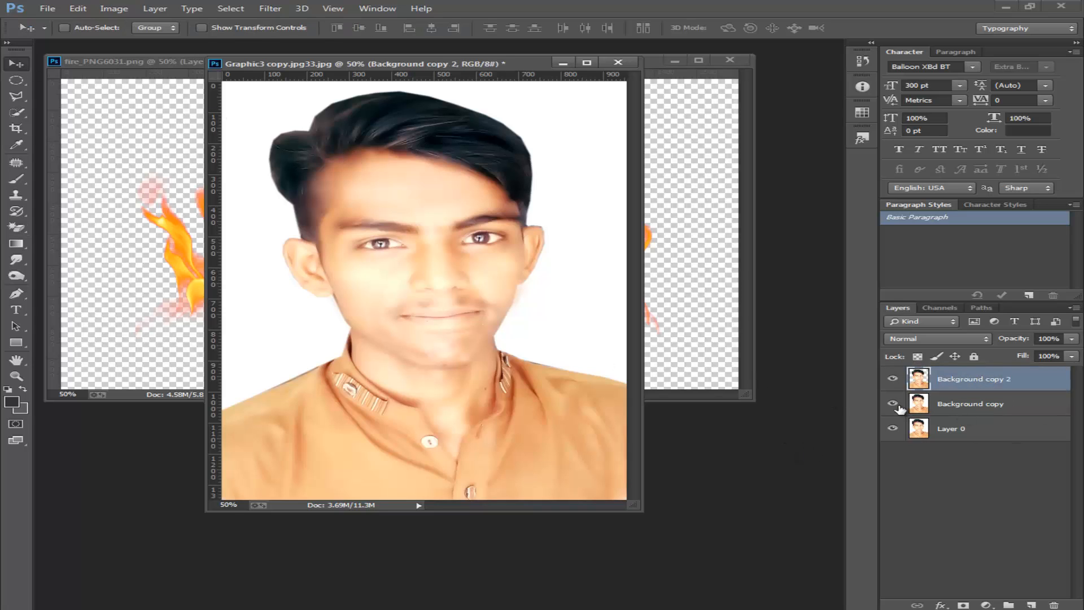
left_click(894, 430)
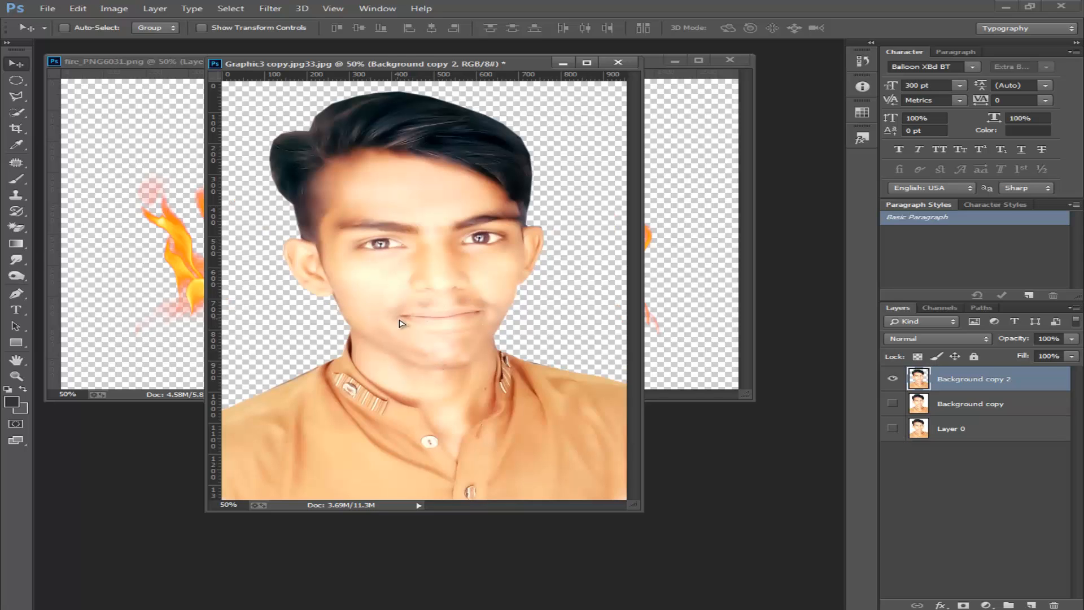
- Bring the fire image into the maximized portrait document, scale it down and place it over the shirt on the image's left side
left_click(121, 256)
left_click_drag(350, 371, 418, 435)
left_click(587, 63)
left_click_drag(628, 416, 623, 438)
key("ctrl+t")
left_click_drag(903, 305, 556, 400)
left_click_drag(564, 450, 582, 345)
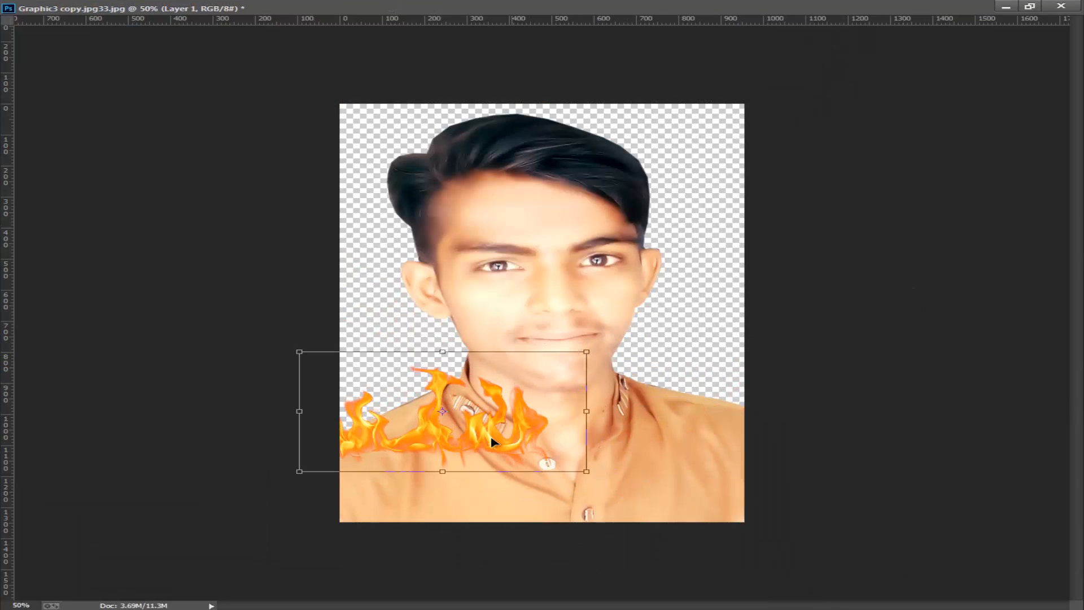
left_click_drag(492, 438, 736, 427)
key("ctrl+z")
key("Return")
- Duplicate the flame layer and move the copy across to the shirt on the image's right side
key("ctrl+j")
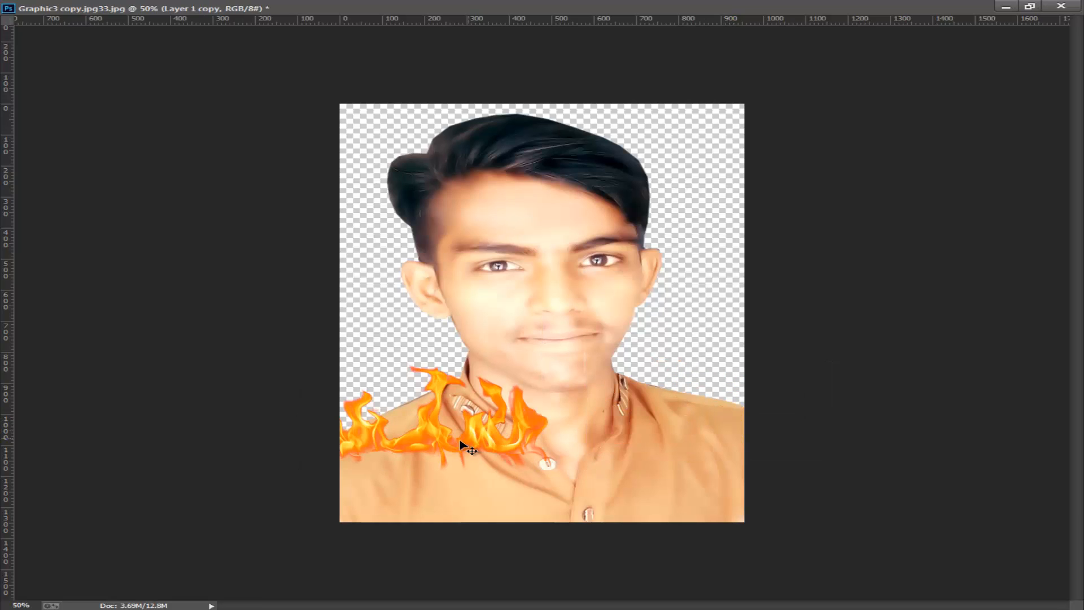
left_click_drag(508, 438, 750, 432)
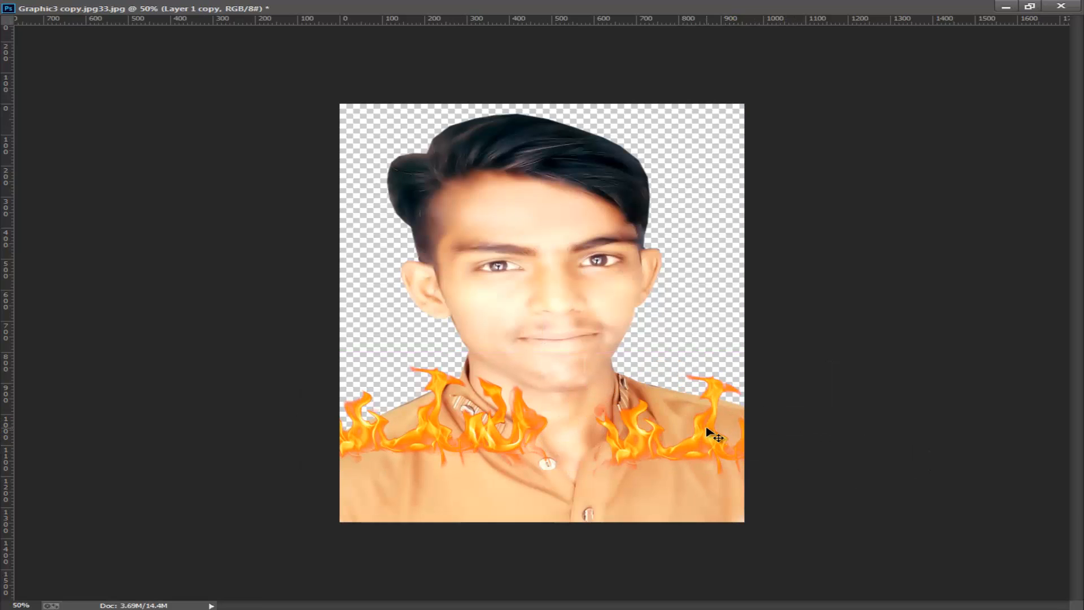
key("ctrl+t")
key("Return")
right_click(492, 441)
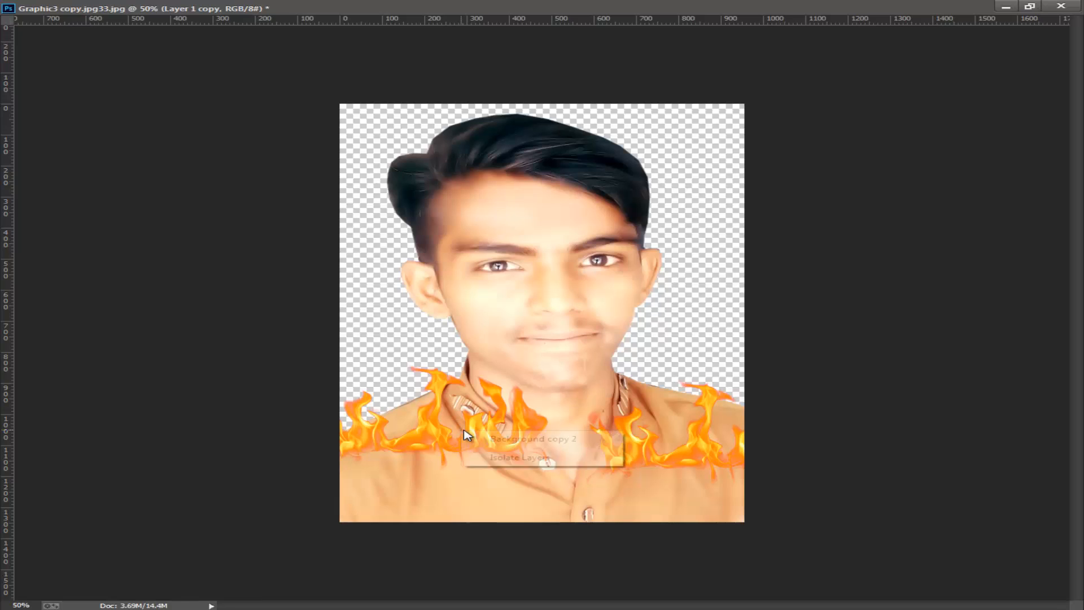
left_click(548, 430)
key("Return")
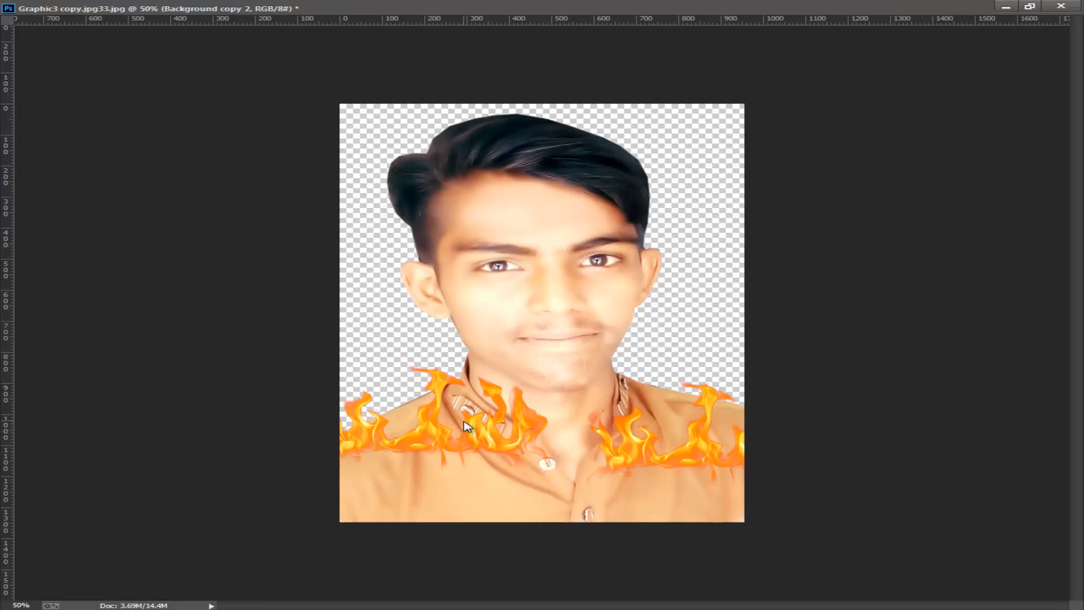
right_click(463, 421)
left_click(495, 432)
left_click_drag(490, 432, 458, 397)
key("ctrl+z")
- Move the original flame (Layer 1) up to the shoulder on the image's left and scale it down to fit there
right_click(464, 437)
left_click(475, 446)
left_click_drag(480, 446, 464, 400)
key("ctrl+t")
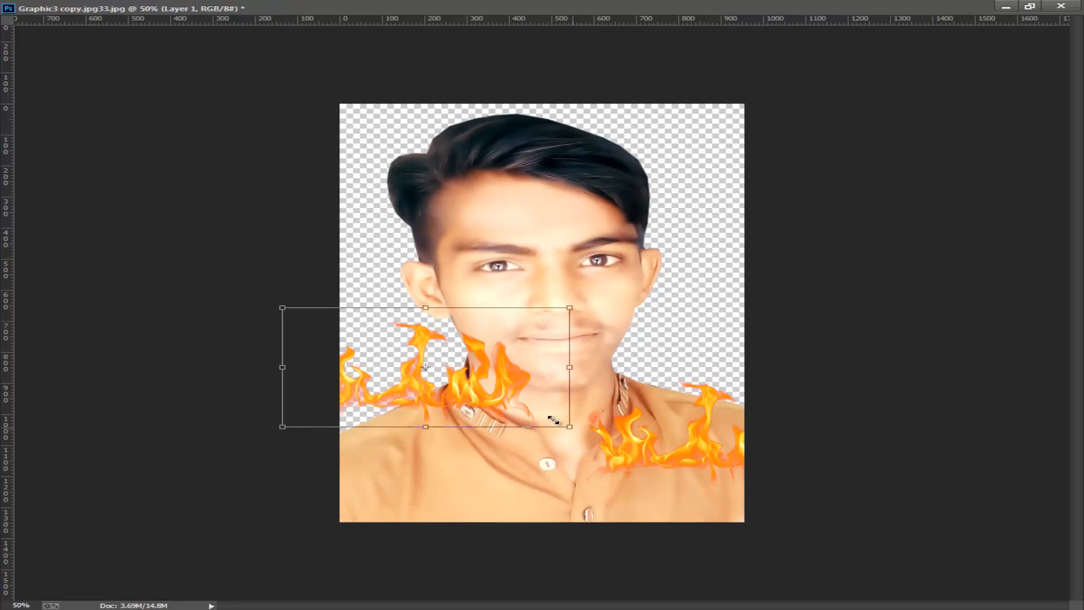
left_click_drag(570, 427, 474, 387)
left_click_drag(444, 355, 479, 388)
key("Return")
- Rotate the left flame counterclockwise so its base follows the slope of the shoulder
left_click_drag(599, 328, 198, 449)
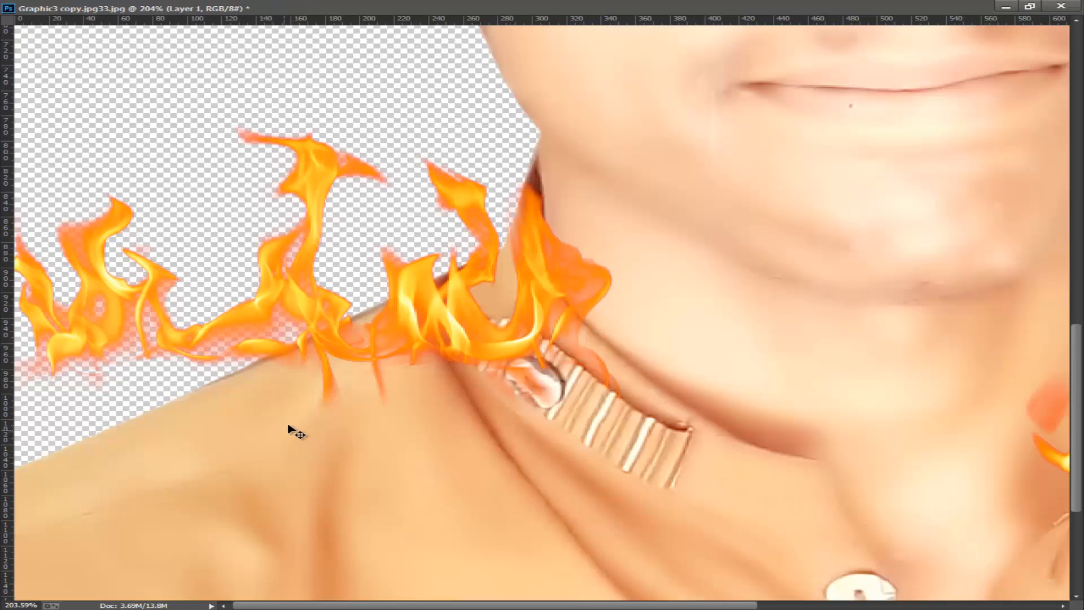
key("ctrl+t")
left_click_drag(720, 436, 733, 343)
key("Return")
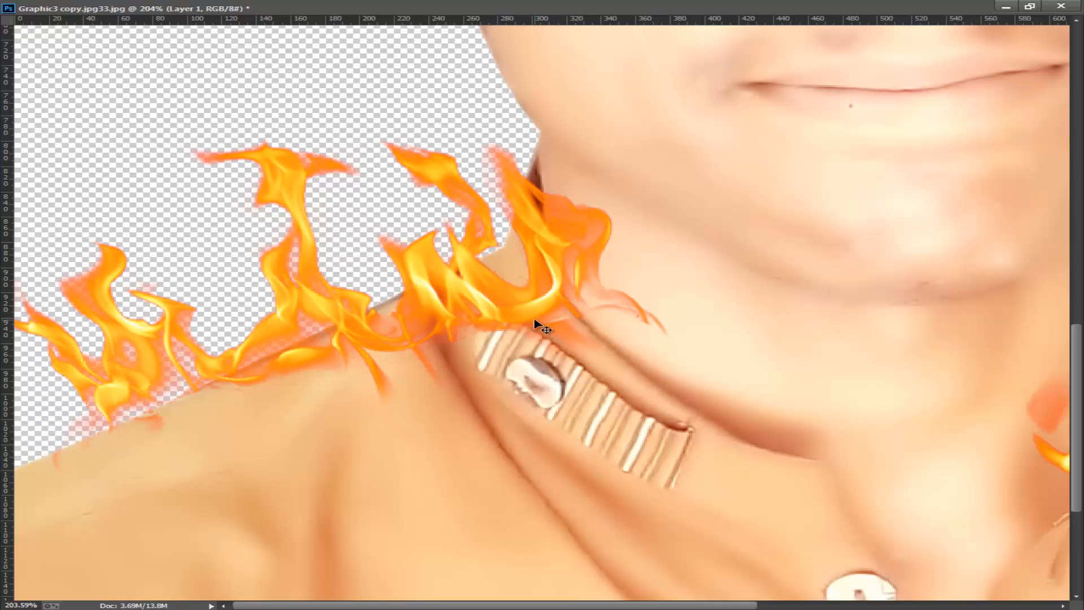
- Shift the left flame outward along the shoulder line and fine-tune its size and tilt with Free Transform
key("ctrl+minus")
key("ctrl+minus")
left_click_drag(366, 335, 345, 353)
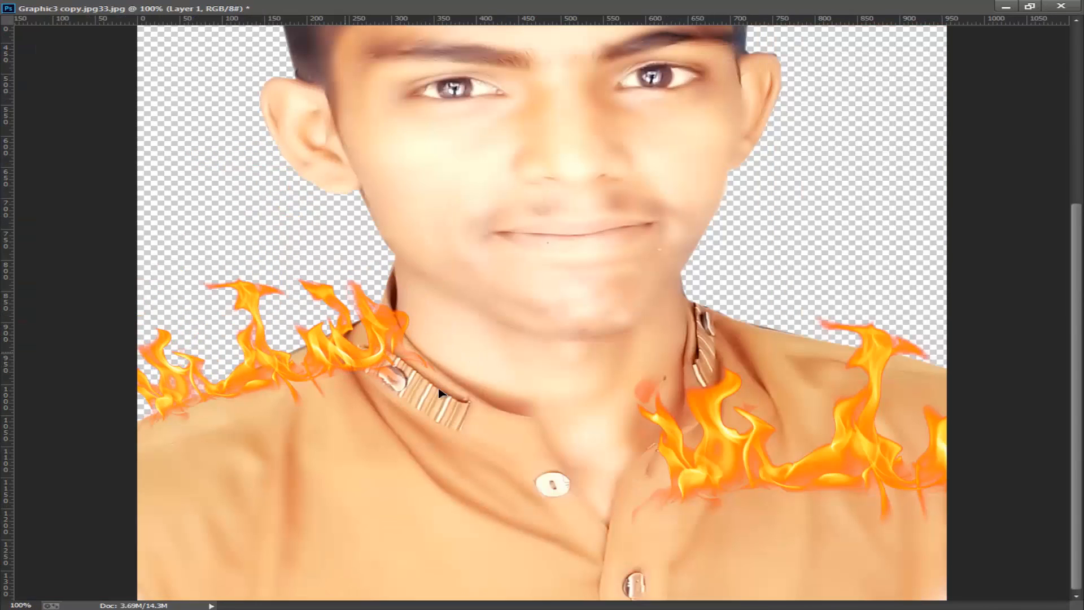
key("ctrl+t")
mouse_move(484, 439)
left_mouse_down()
mouse_move(477, 416)
mouse_move(362, 372)
mouse_move(483, 417)
left_mouse_up()
left_click_drag(350, 350, 339, 350)
left_click_drag(529, 435, 528, 441)
left_click_drag(472, 417, 483, 420)
mouse_move(341, 345)
left_mouse_down()
mouse_move(329, 357)
mouse_move(328, 344)
left_mouse_up()
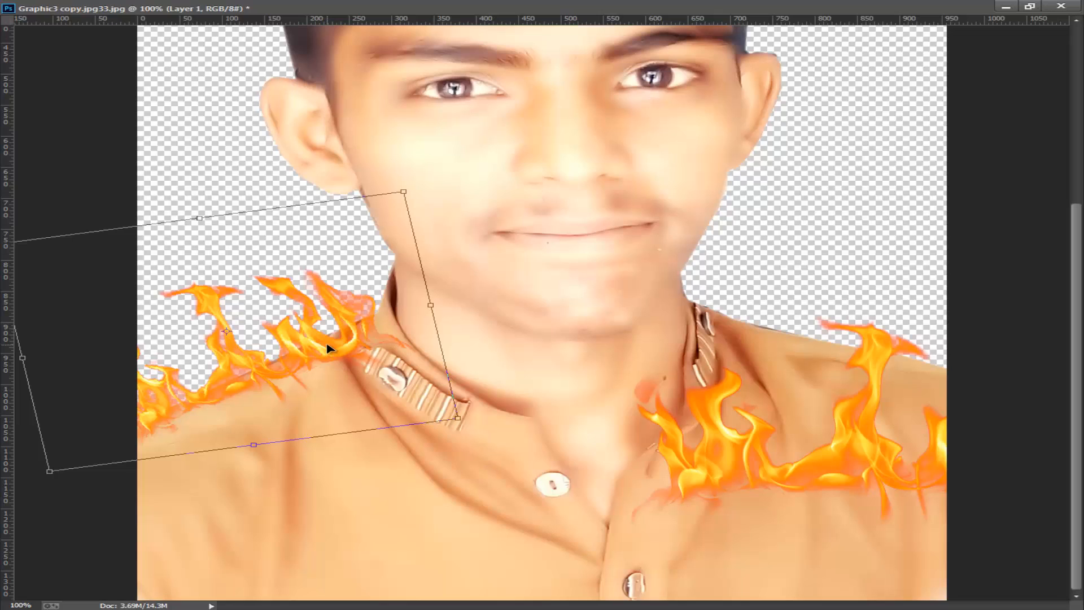
- Warp the left flame so its base curves along the shoulder and its inner end bulges toward the collar
right_click(303, 346)
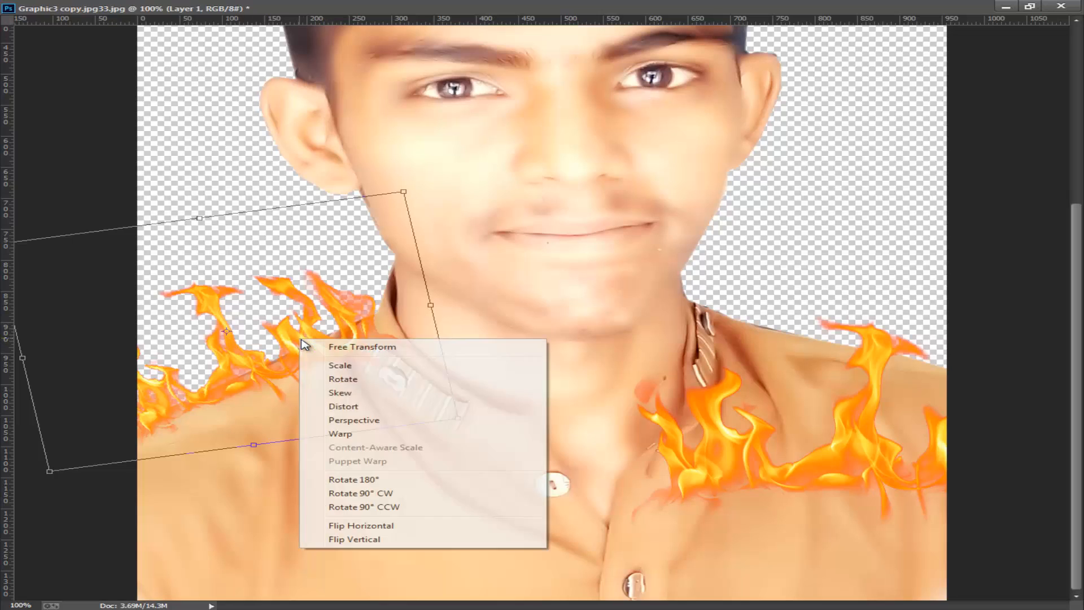
left_click(418, 407)
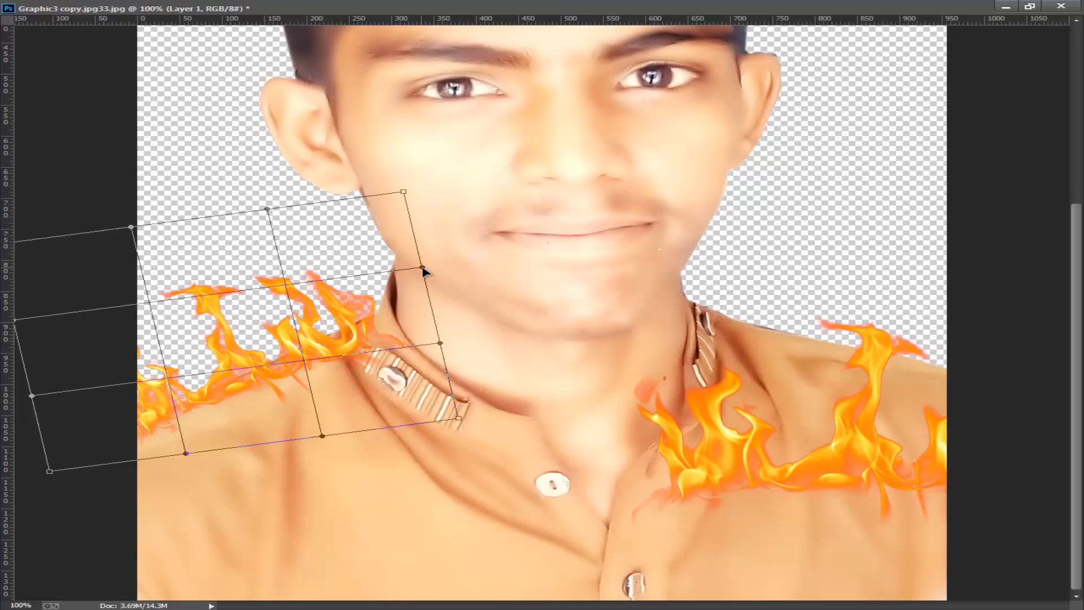
left_click_drag(423, 269, 474, 243)
left_click_drag(456, 421, 421, 410)
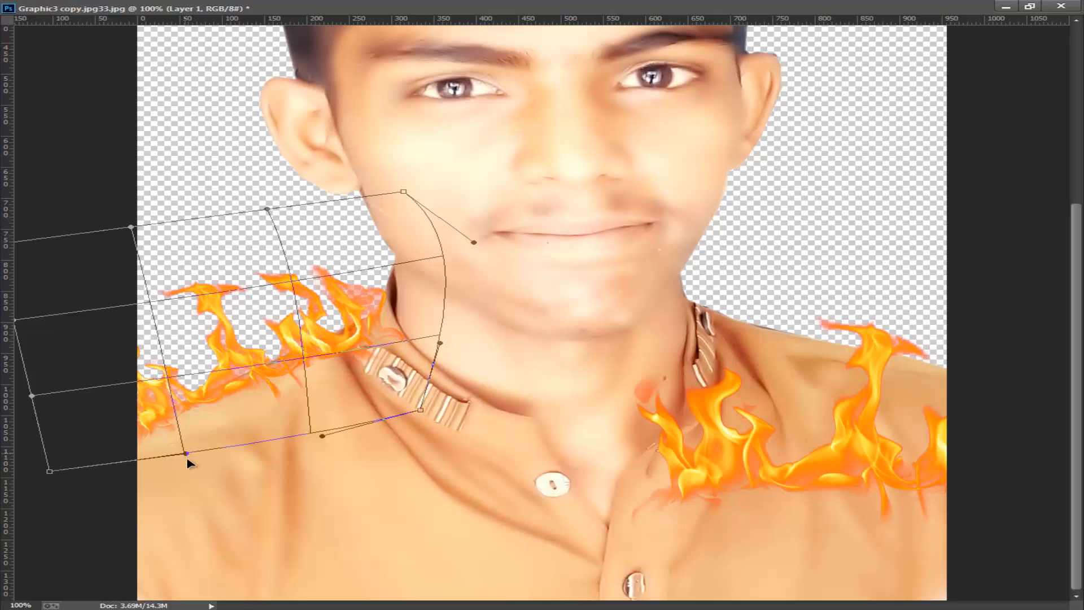
left_click_drag(187, 458, 195, 478)
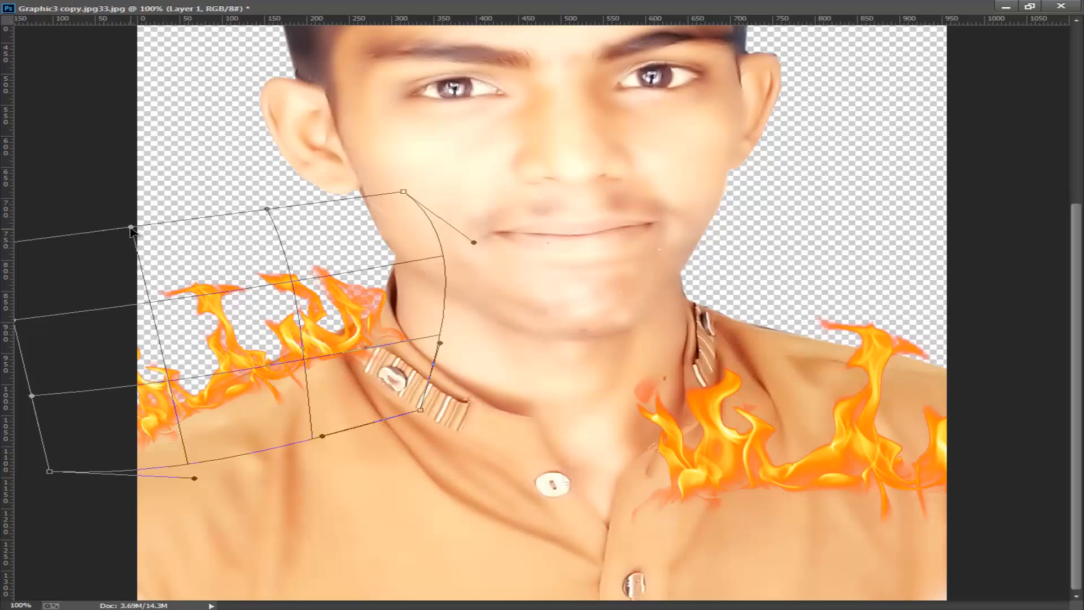
left_click_drag(131, 228, 135, 240)
left_click_drag(267, 209, 254, 187)
left_click_drag(136, 242, 138, 247)
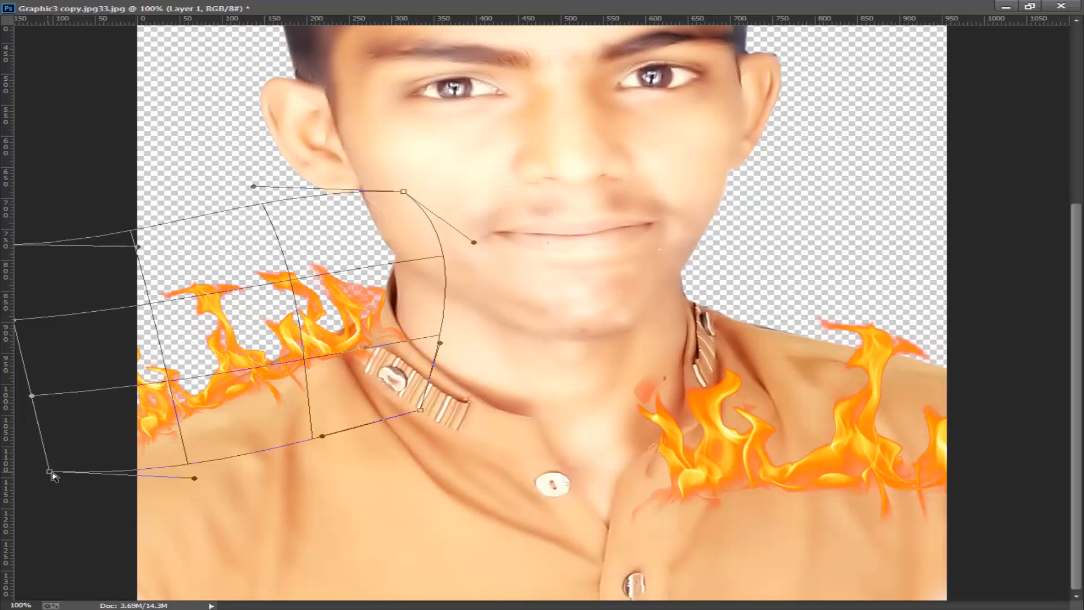
left_click_drag(51, 471, 65, 470)
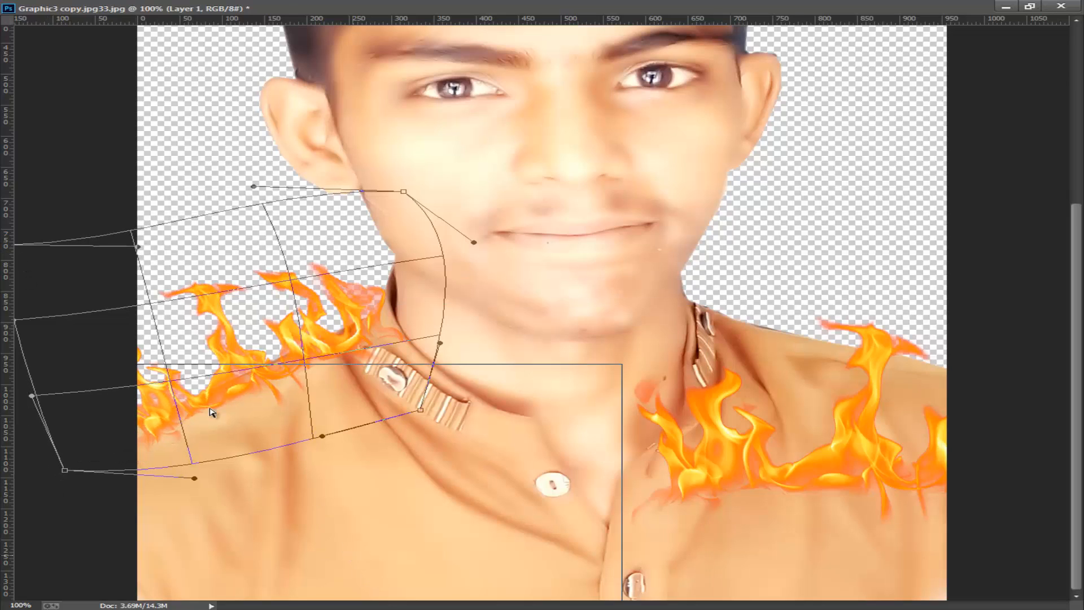
left_click(355, 559, "alt")
left_click_drag(176, 355, 196, 358)
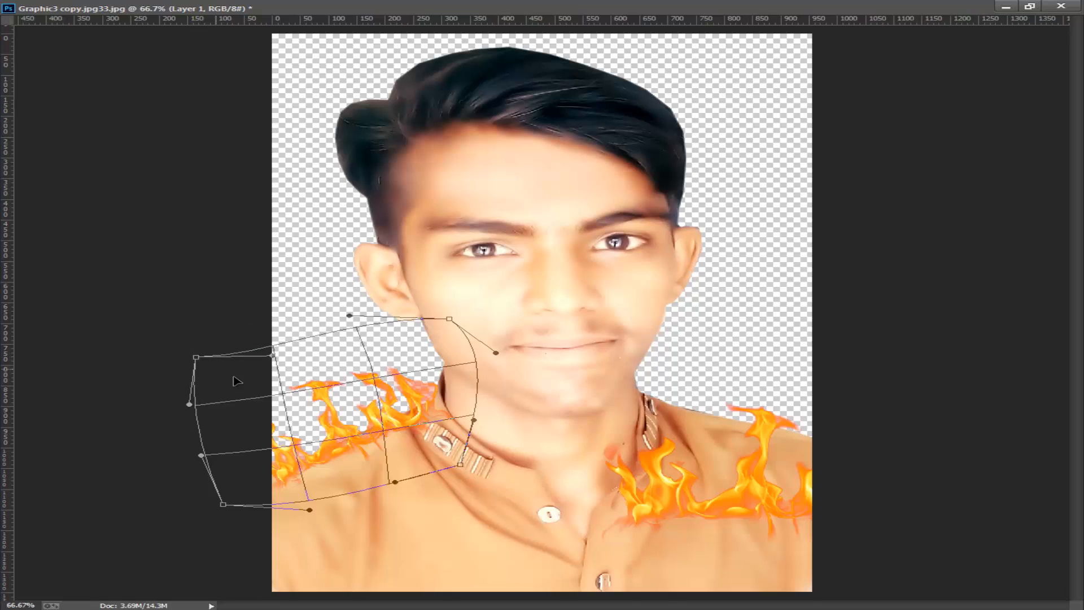
key("Return")
left_click_drag(780, 501, 775, 475)
right_click(751, 504)
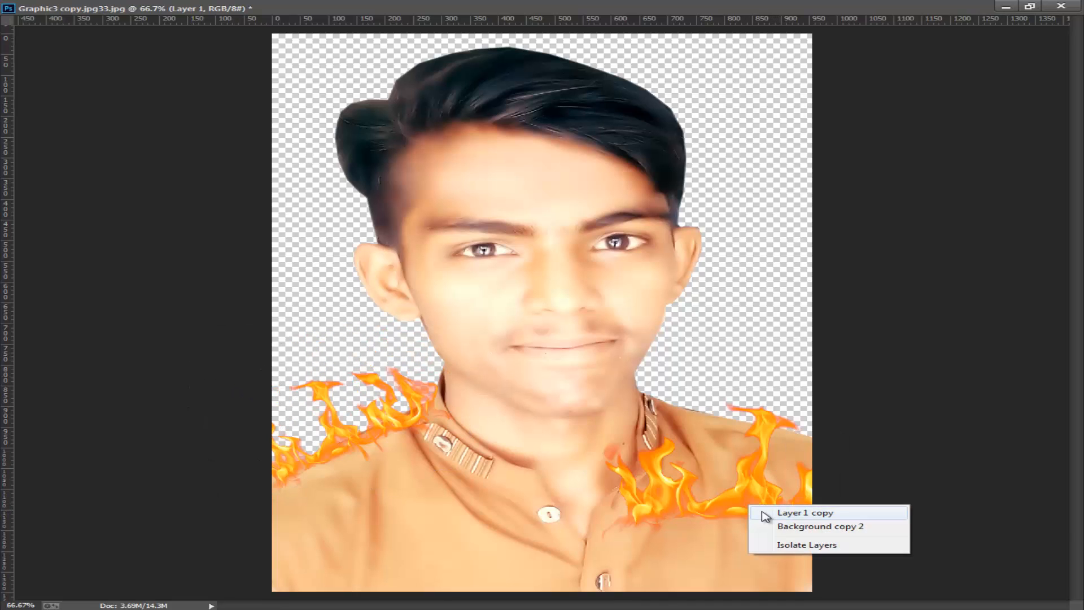
left_click(763, 506)
right_click(752, 500)
left_click(779, 521)
left_click_drag(779, 521, 778, 458)
key("ctrl+z")
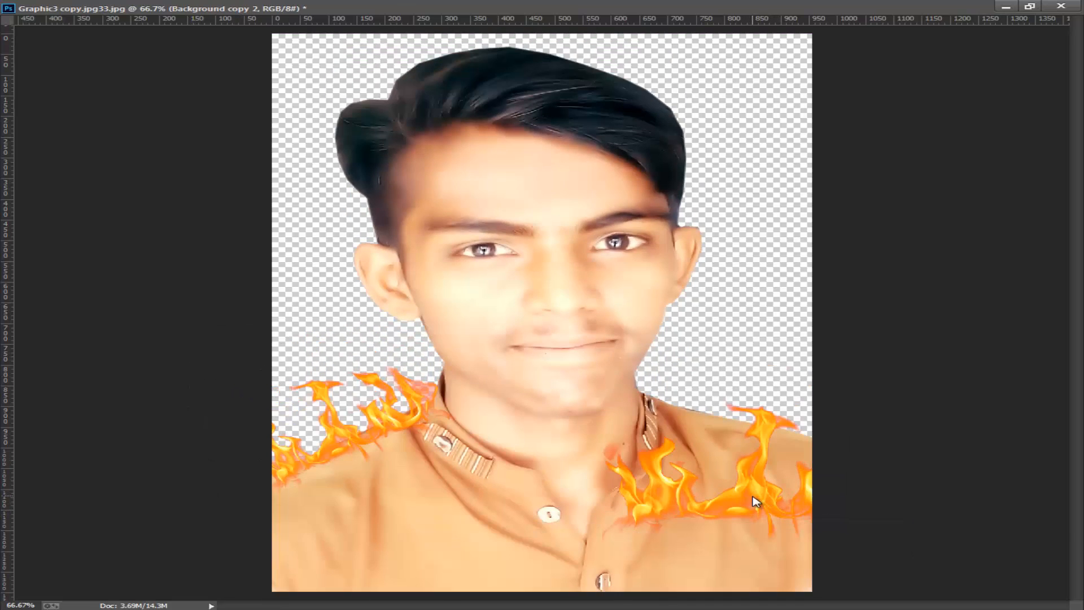
- Select the Layer 1 copy flame and move it up onto the shoulder on the image's right
right_click(754, 498)
left_click(762, 505)
left_click_drag(750, 498, 765, 416)
key("ctrl+minus")
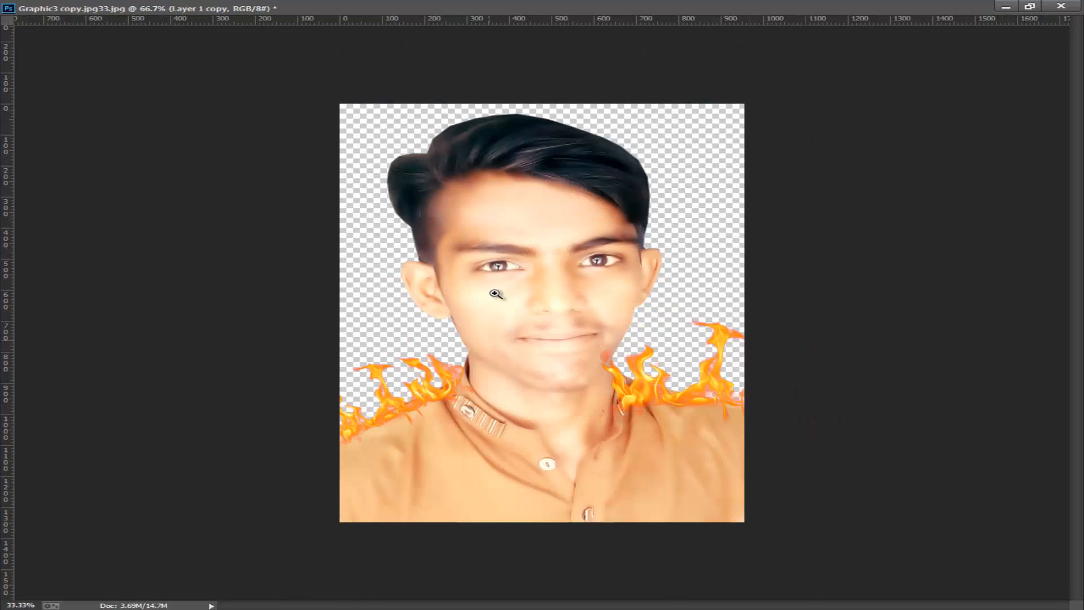
- Scale down the right flame with Free Transform, tilt it slightly clockwise and place it along the shoulder beside the neck
left_click_drag(490, 289, 791, 426)
key("ctrl+t")
key("ctrl+minus")
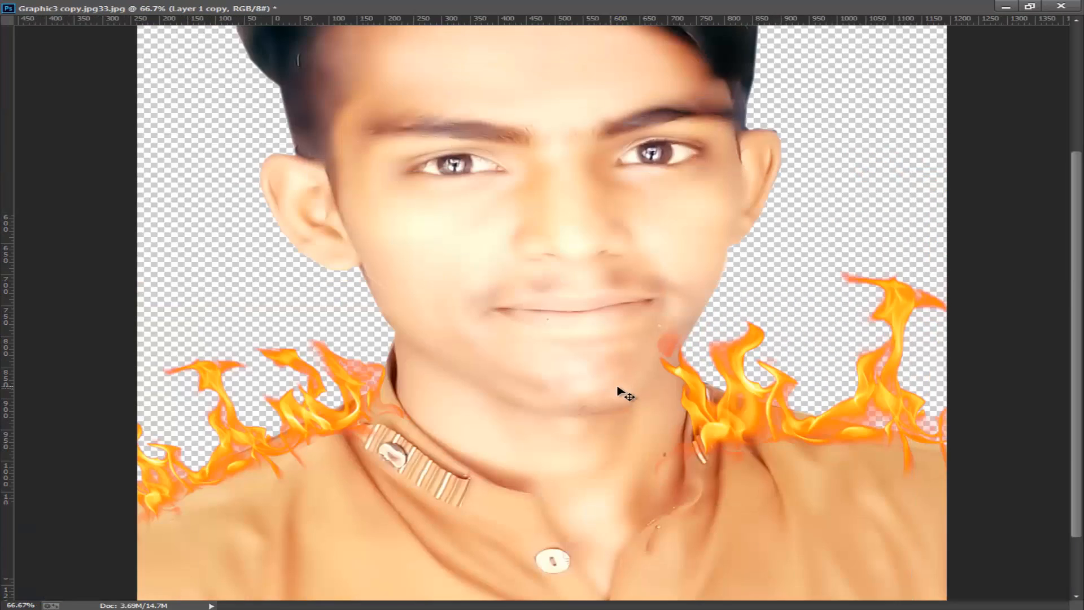
key("ctrl+minus")
left_click_drag(982, 481, 948, 502)
key("Return")
key("ctrl+t")
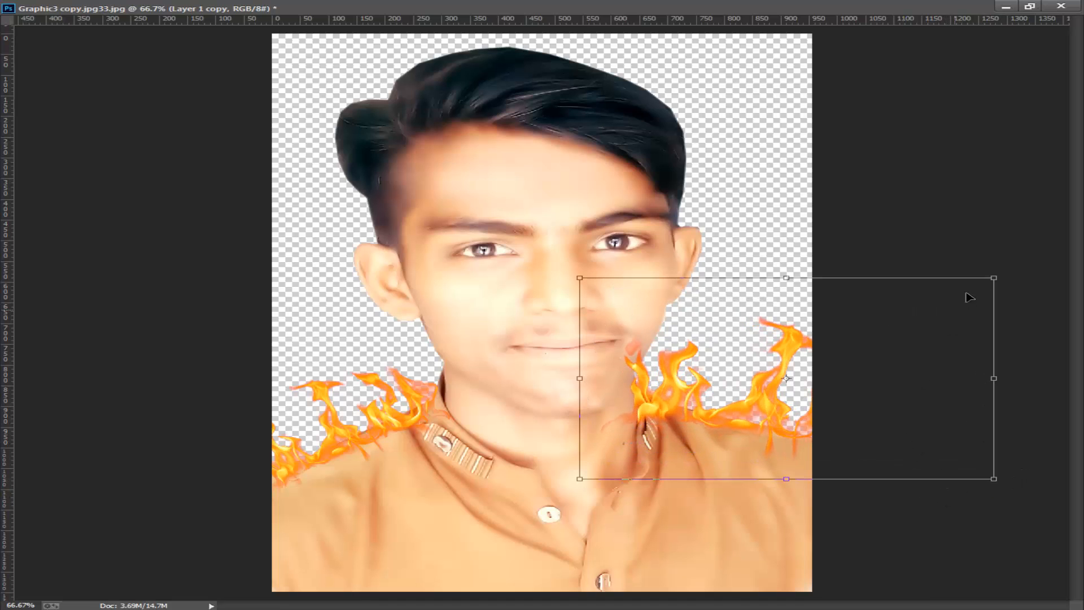
left_click_drag(994, 278, 868, 339)
left_click_drag(726, 426, 753, 396)
left_click_drag(894, 452, 888, 476)
left_click_drag(774, 429, 782, 435)
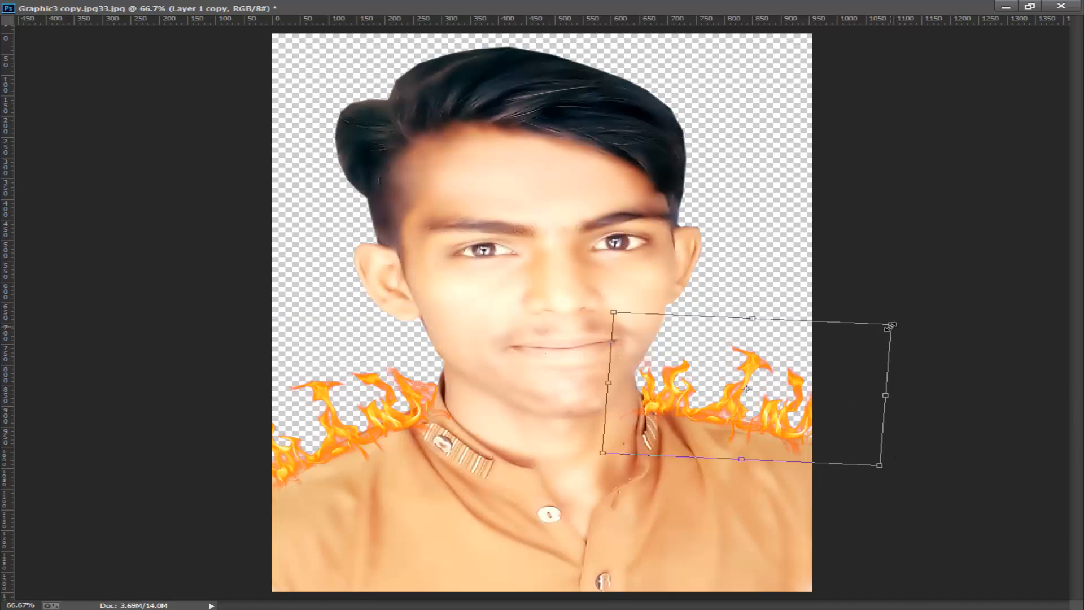
- Enlarge the right flame slightly and nudge it closer to the neck along the shoulder line
left_click_drag(891, 325, 901, 320)
left_click_drag(809, 418, 791, 428)
left_click_drag(890, 319, 898, 314)
left_click_drag(776, 412, 774, 416)
- Warp the right flame so its inner end bends around the collar and its base follows the shoulder
right_click(774, 417)
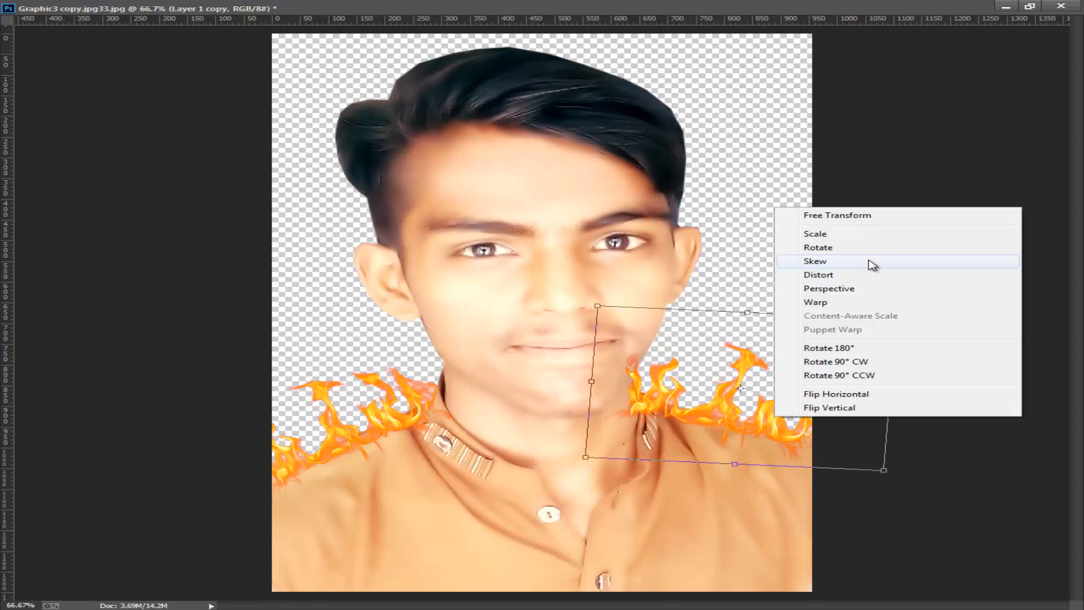
left_click(840, 308)
left_click_drag(599, 409, 624, 415)
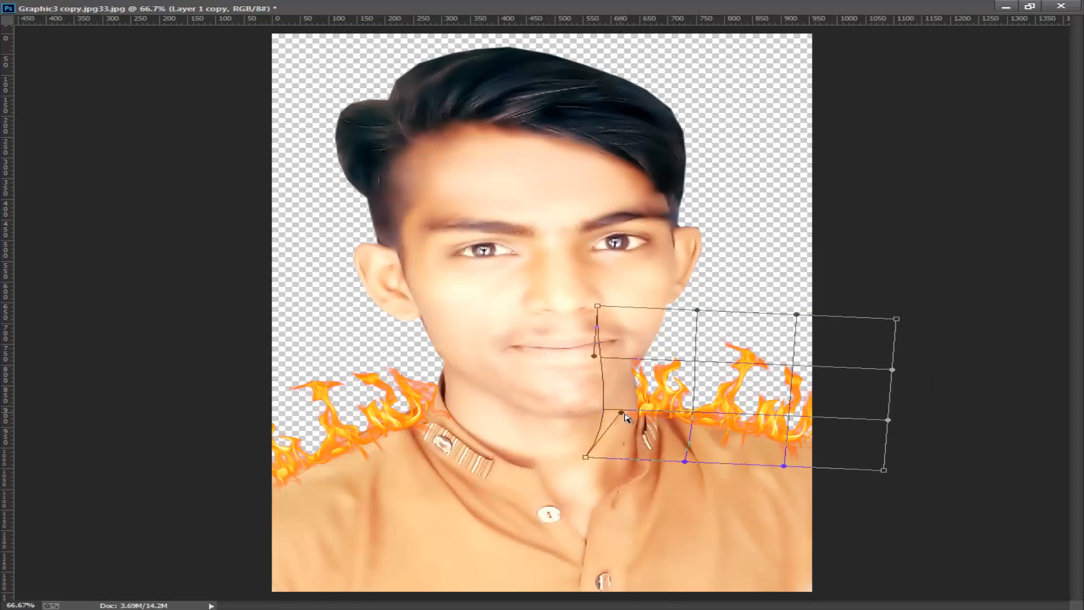
left_click_drag(595, 358, 586, 357)
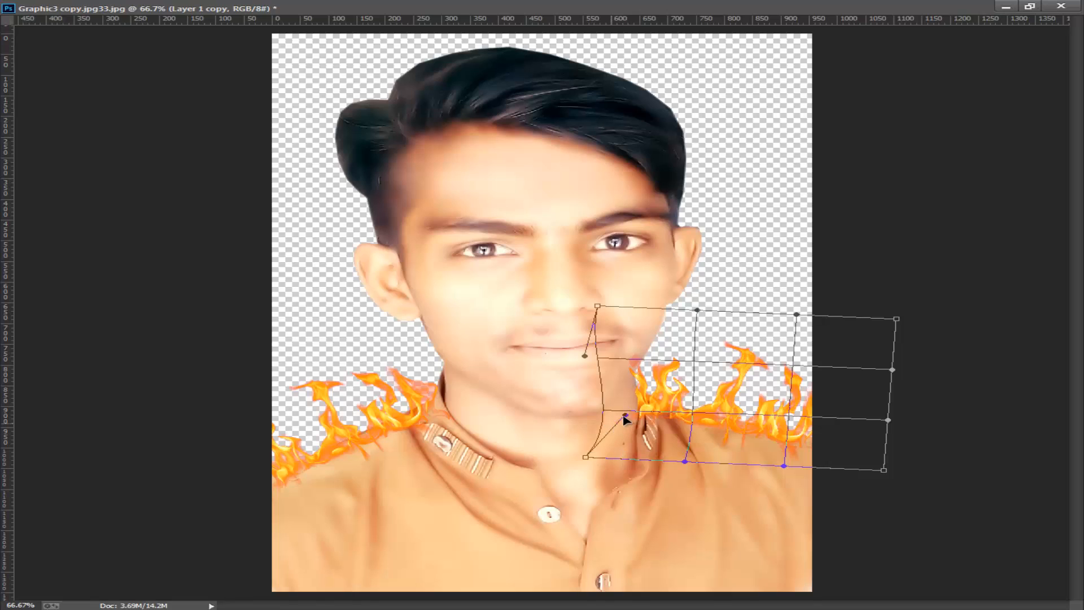
left_click_drag(624, 416, 637, 416)
left_click_drag(690, 467, 690, 461)
left_click_drag(785, 464, 788, 449)
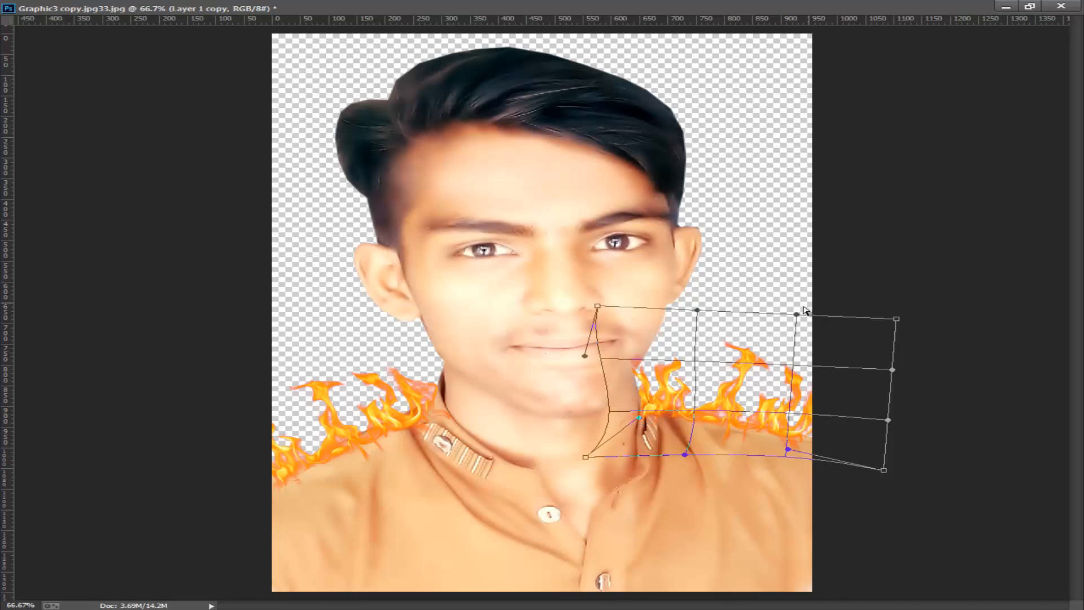
left_click_drag(797, 318, 793, 320)
left_click_drag(701, 315, 686, 301)
left_click_drag(897, 321, 867, 321)
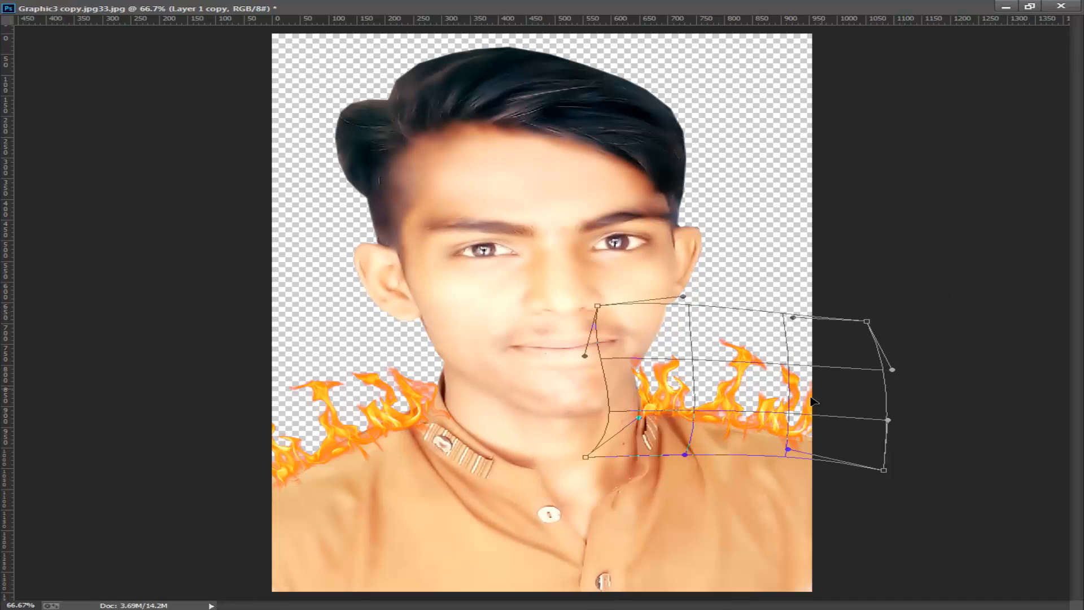
key("Return")
- Finish warping the flame on the image's right shoulder and fit the whole portrait on screen
right_click(673, 411)
left_click(714, 481)
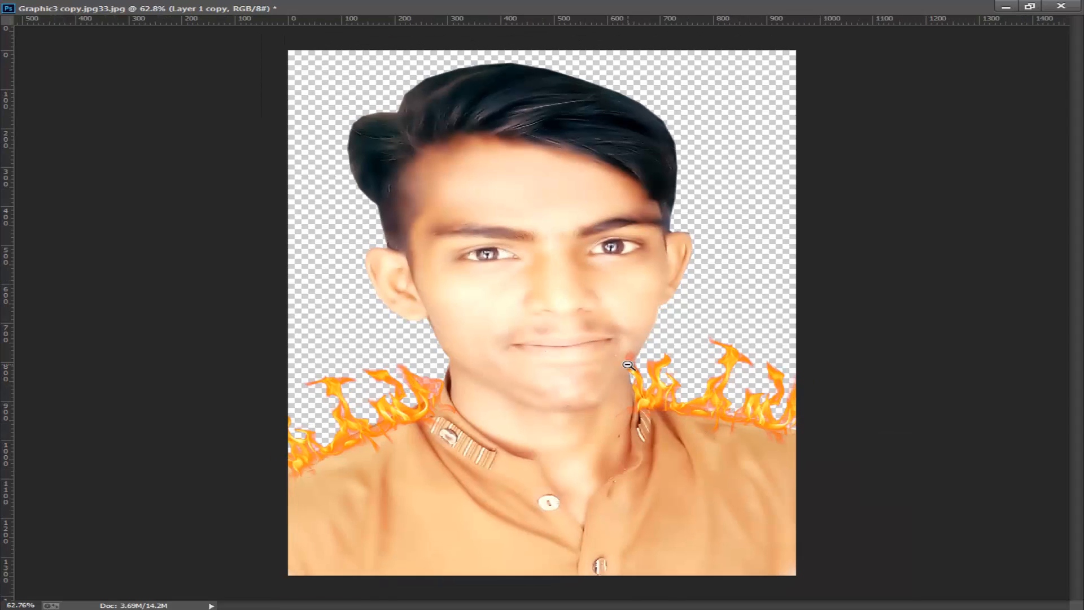
key("ctrl+minus")
left_click(1029, 7)
right_click(560, 326)
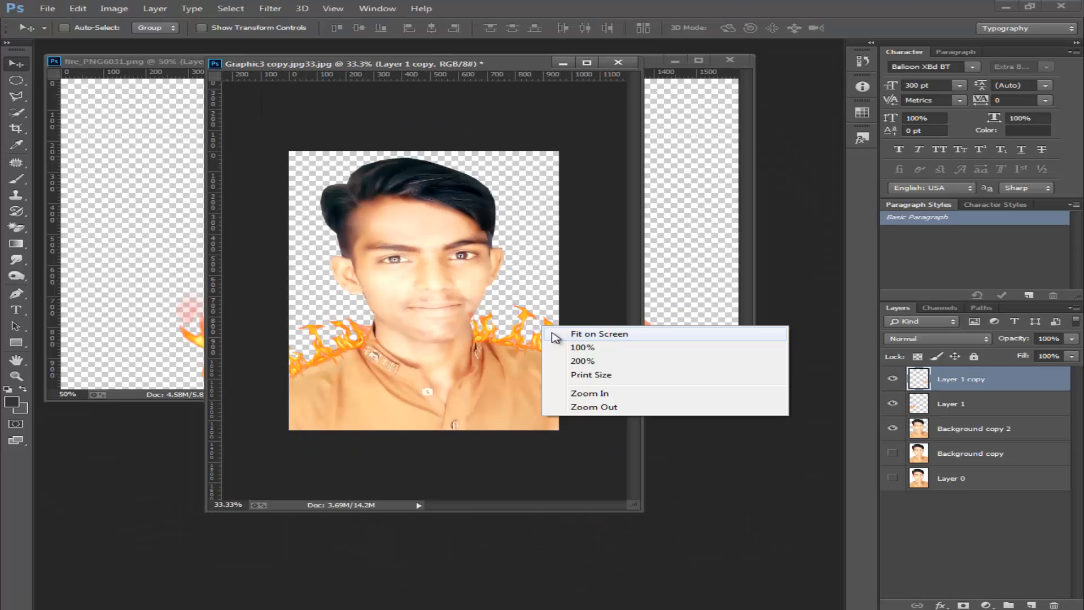
left_click(571, 334)
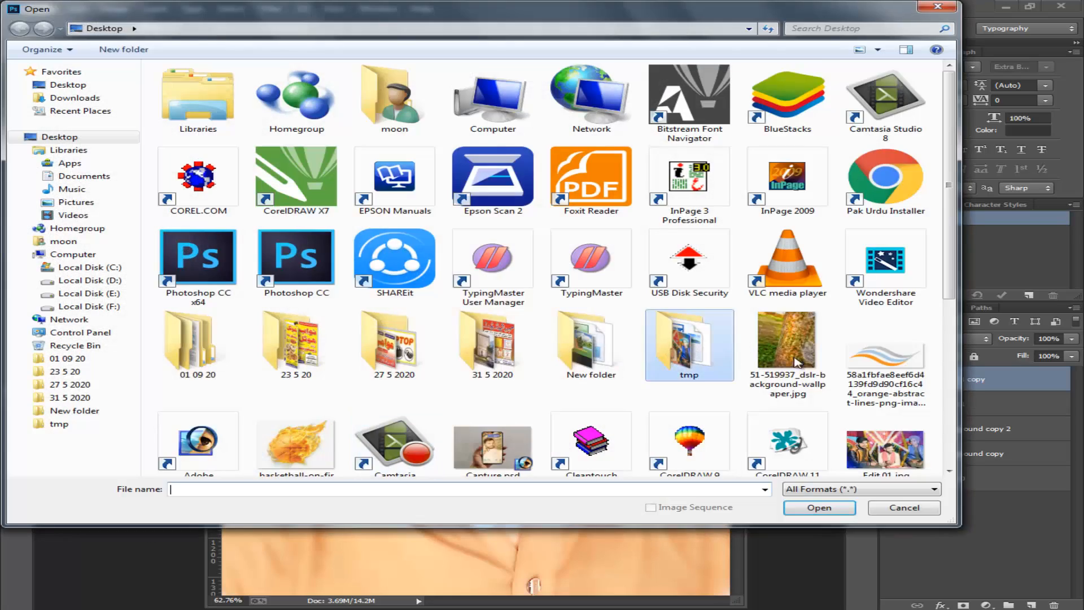
- Open the fire photo pexels-photo-1558916.jpeg from the Desktop folder
scroll(511, 344, "down", 5)
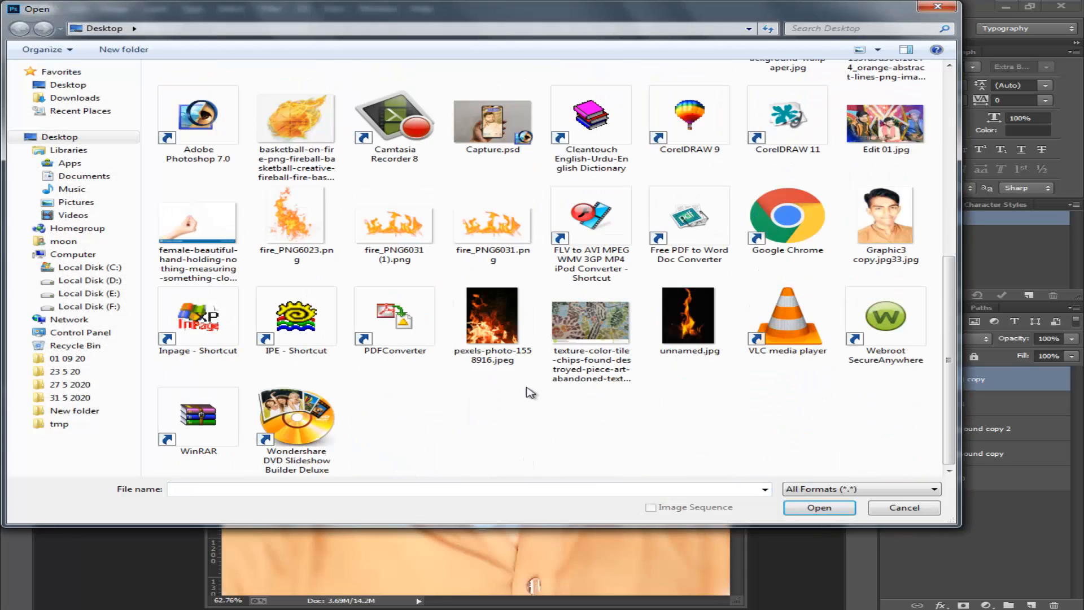
double_click(492, 322)
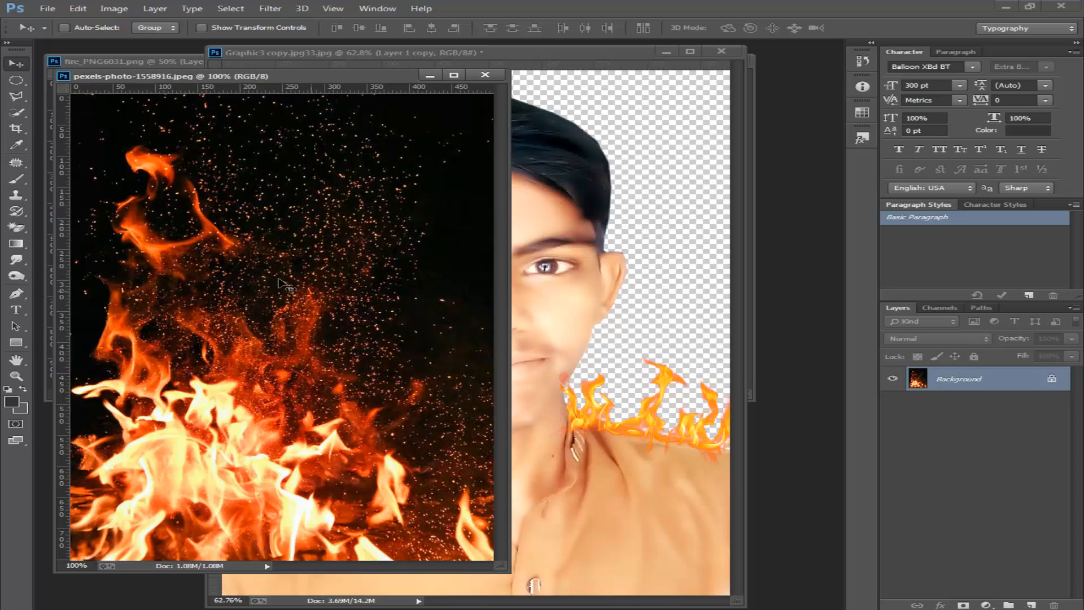
left_click_drag(336, 331, 278, 290)
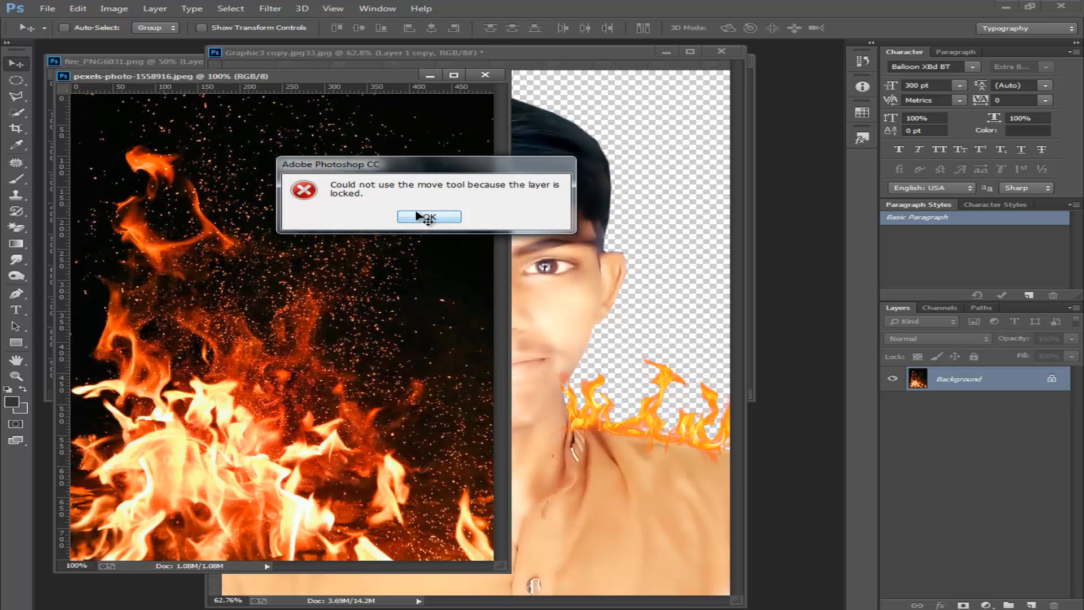
key("Return")
- Try to select the fire photo's black background with the Magic Wand and convert its locked Background into a layer
left_click(21, 164)
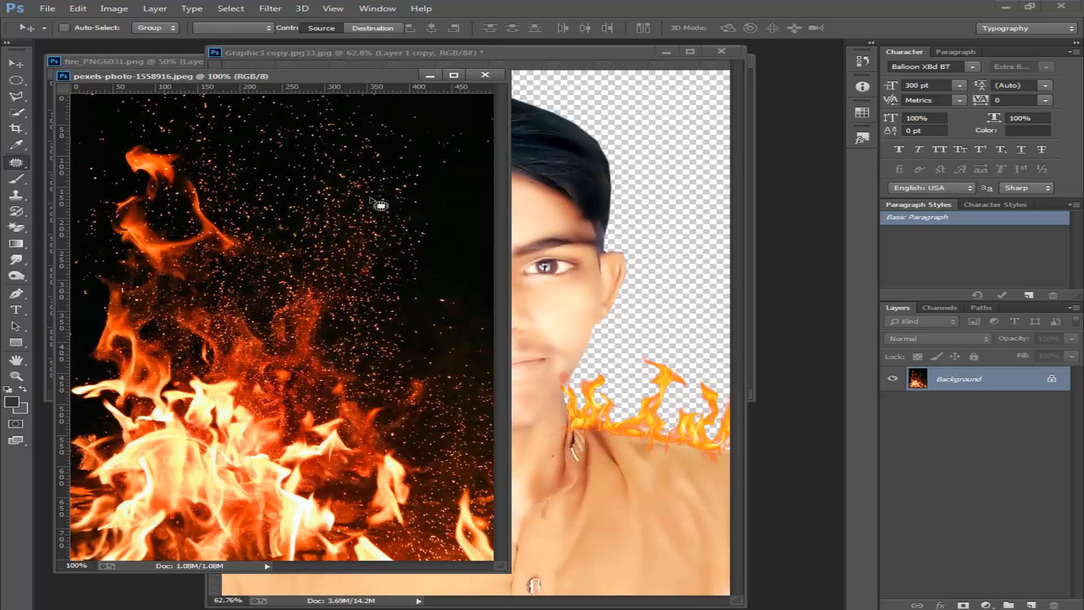
left_click(27, 117)
right_click(27, 116)
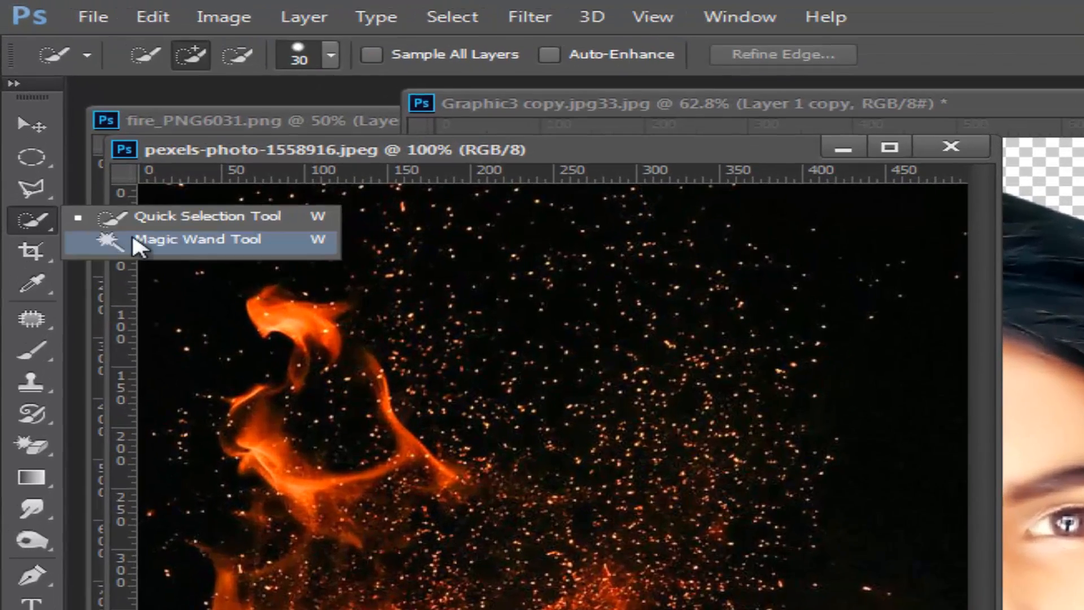
left_click(68, 123)
left_click(423, 169)
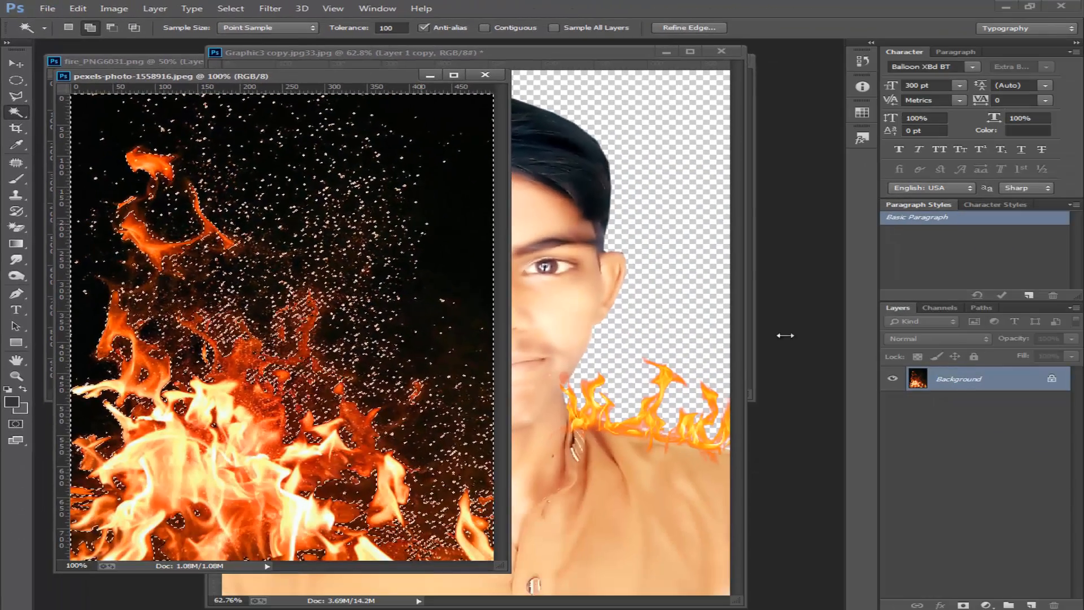
double_click(1050, 416)
left_click(681, 218)
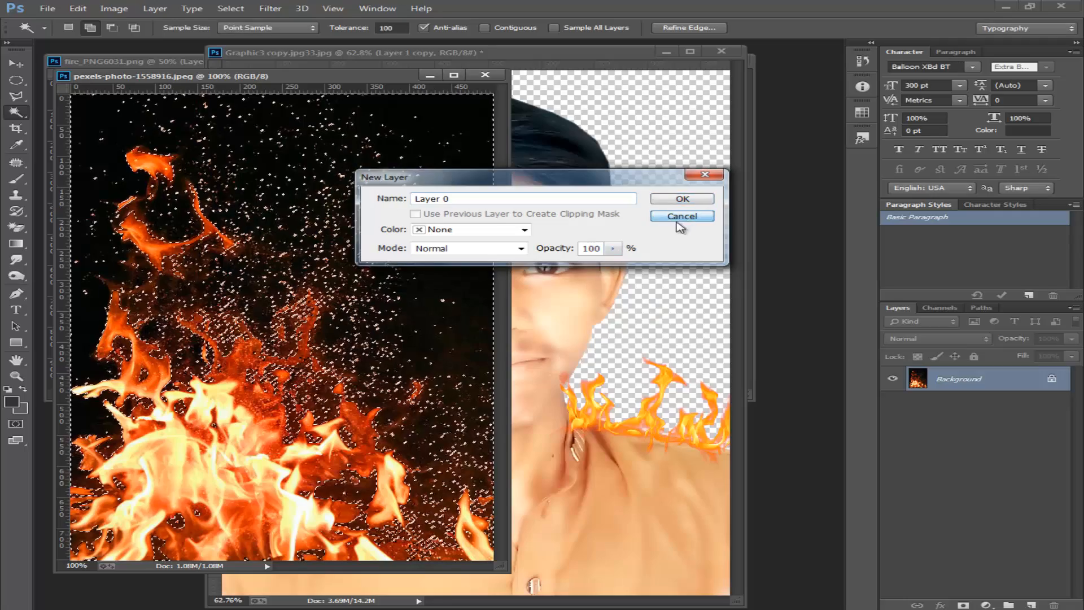
left_click(681, 217)
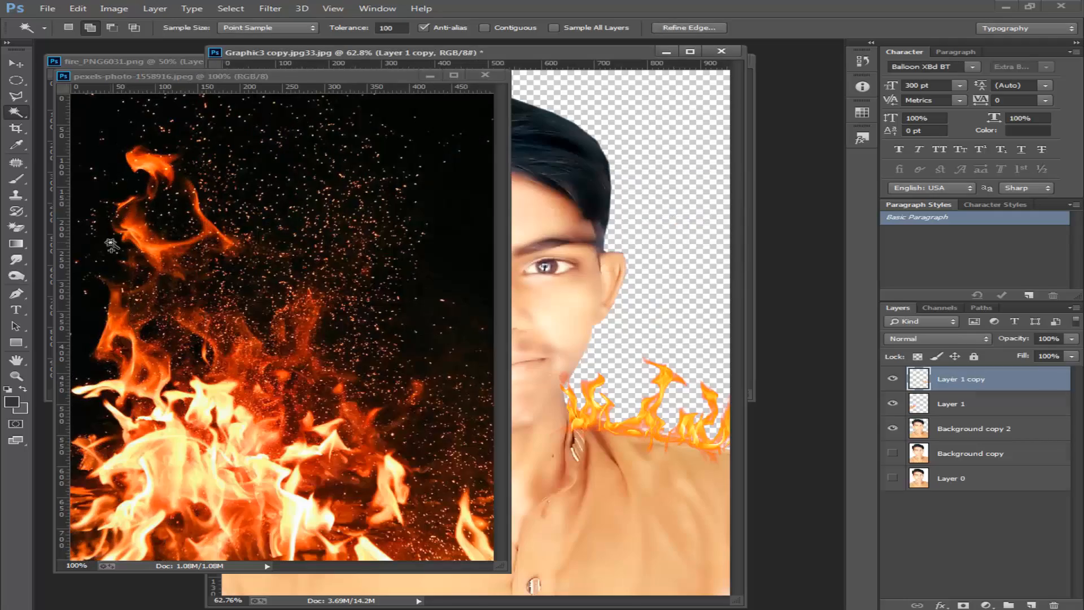
key("ctrl+d")
key("v")
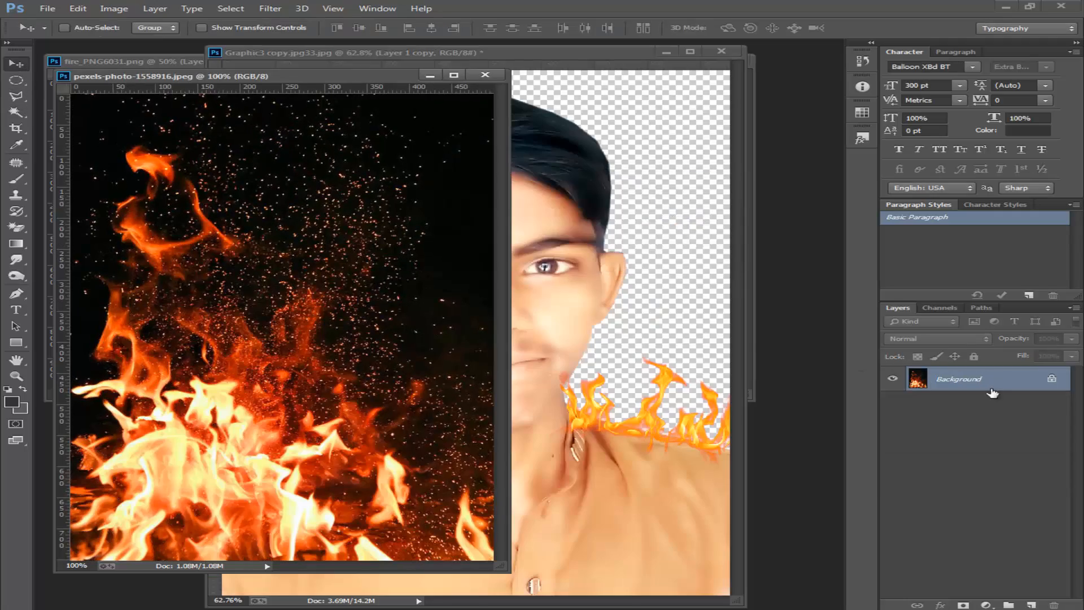
- Duplicate the fire photo's Background layer and remove the black area from the copy using the Magic Wand
right_click(977, 381)
left_click(991, 403)
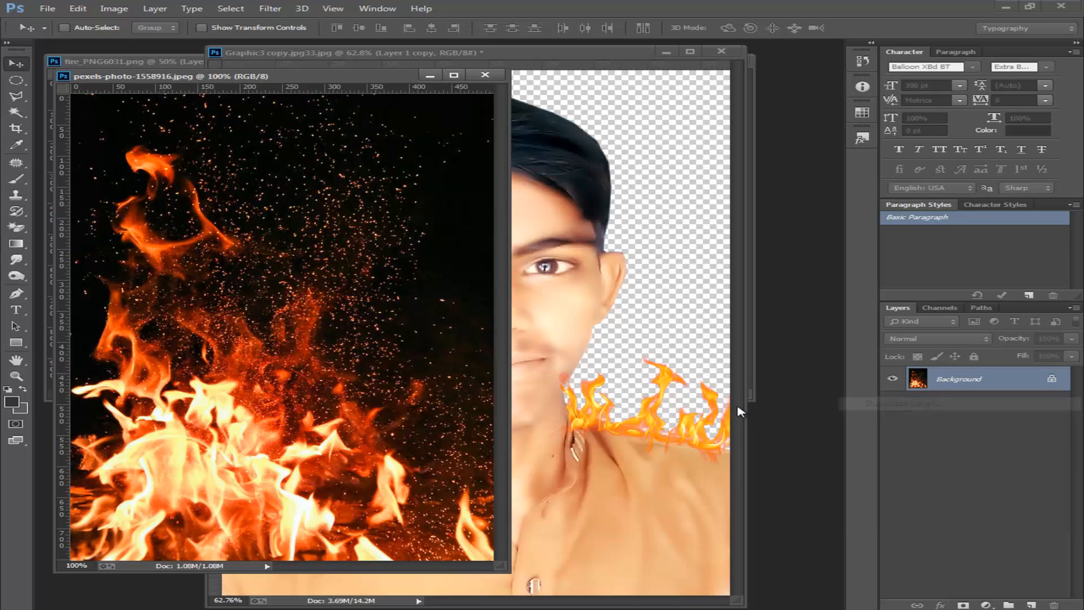
left_click(688, 192)
left_click(16, 112)
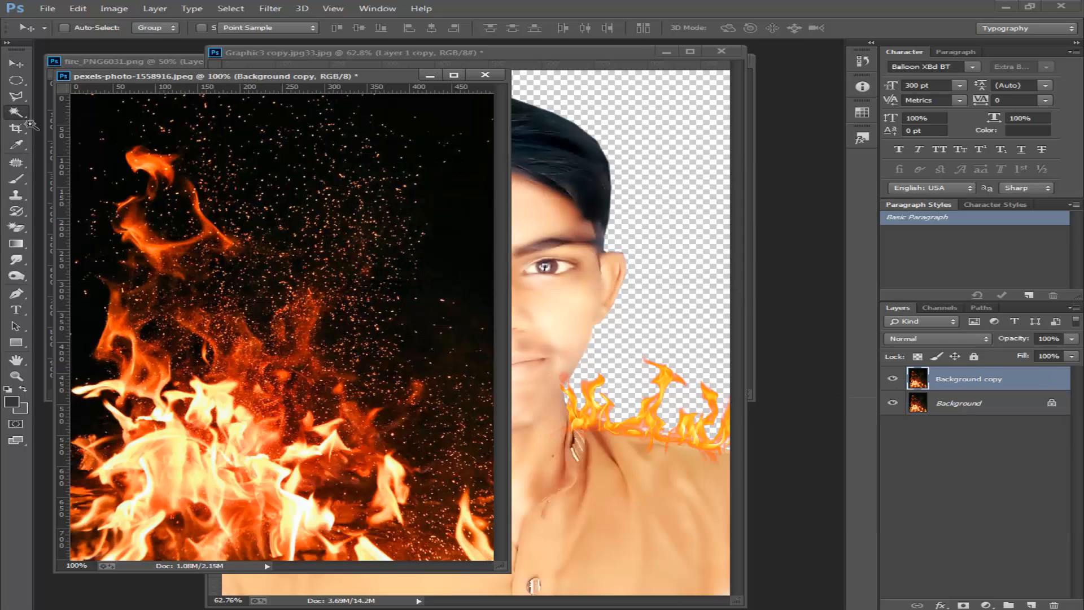
left_click(243, 240)
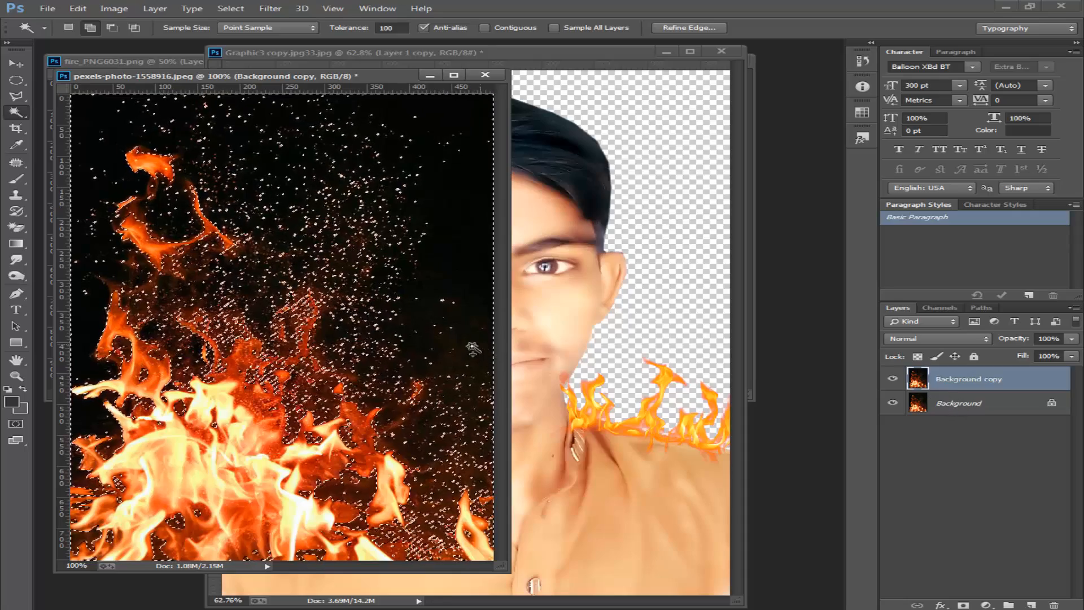
- Try to bring the selected pixels of the fire photo into the portrait with the Move tool, and undo it
left_click(16, 63)
left_click_drag(141, 327, 569, 417)
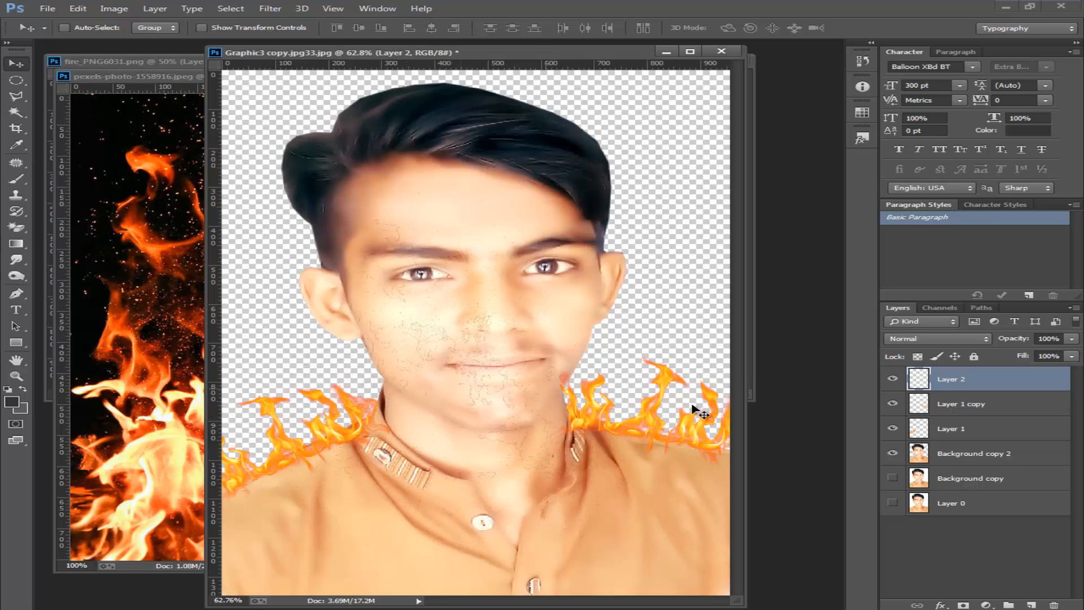
key("ctrl+z")
left_click(163, 391)
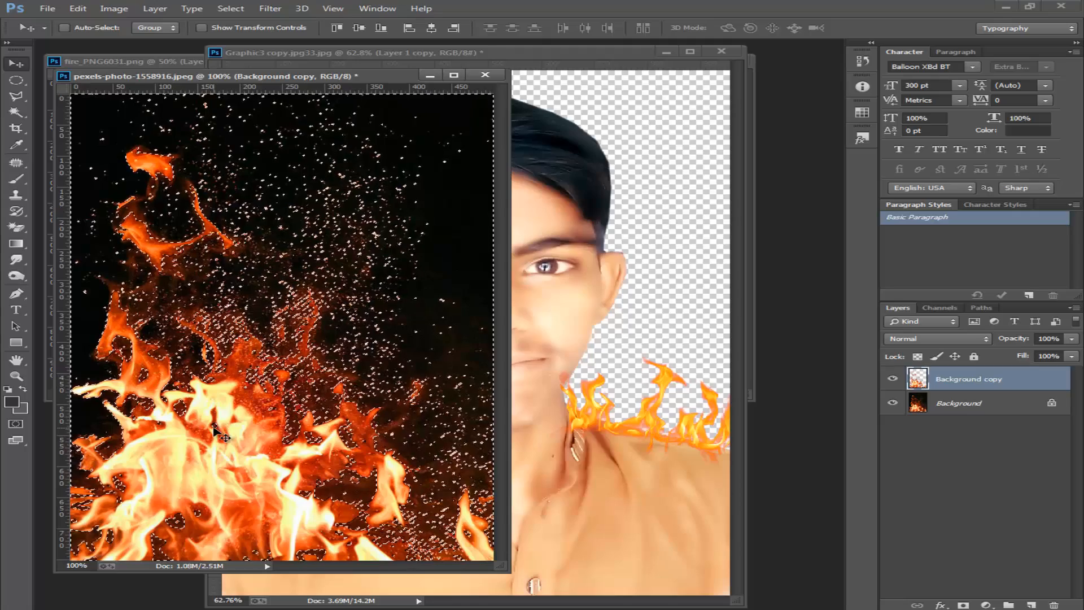
- Choose the fire photo's Background copy layer and copy it into the portrait document
right_click(227, 443)
right_click(201, 480)
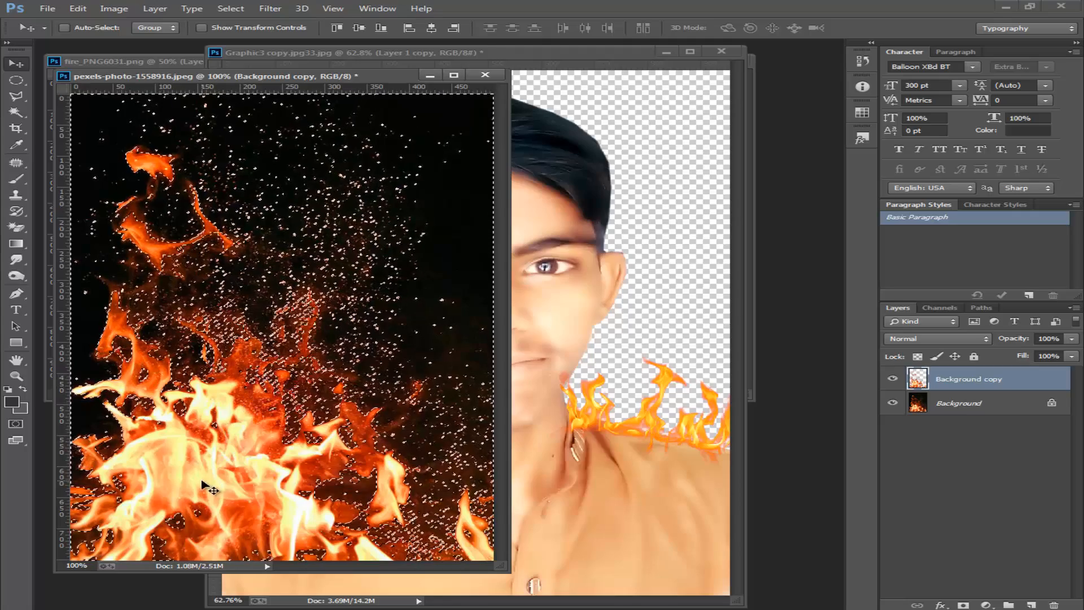
left_click(195, 322)
right_click(195, 322)
right_click(202, 320)
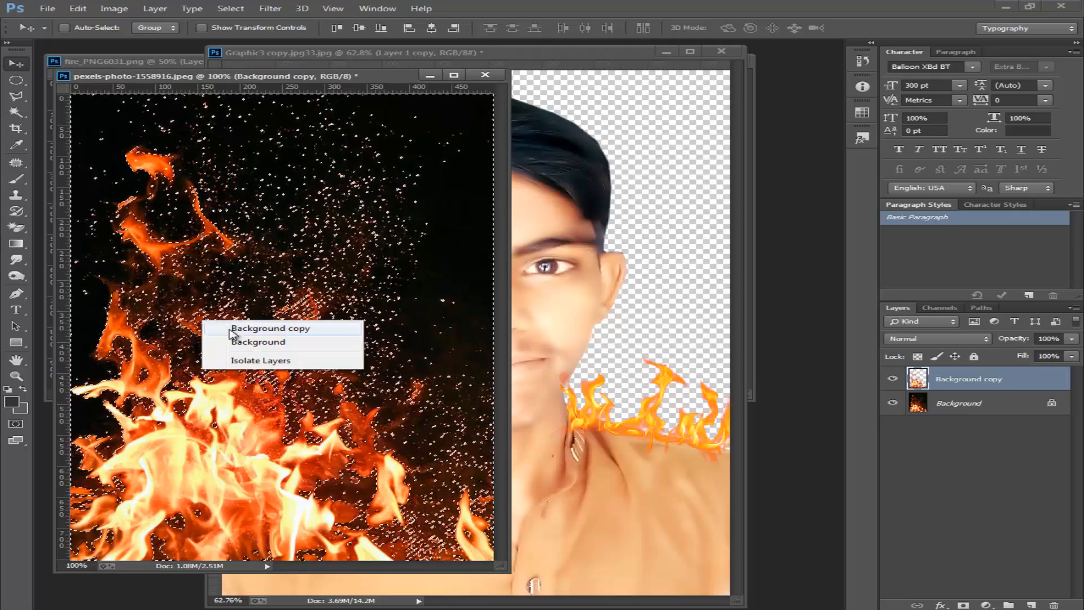
left_click(232, 332)
left_click_drag(232, 332, 545, 411)
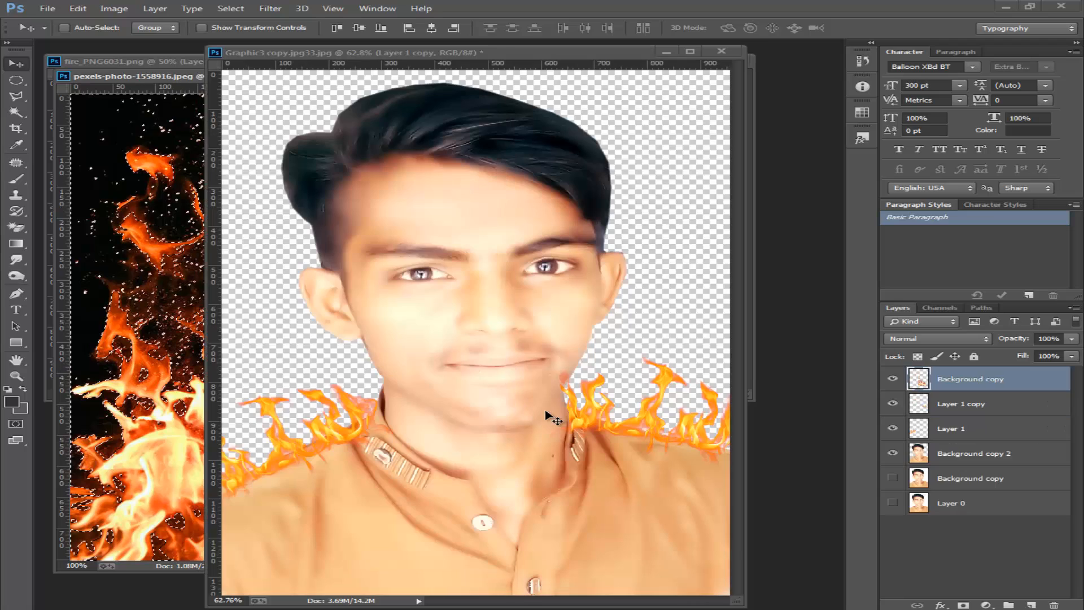
- Move the fire layer over the lower part of the shirt and enlarge it to about 123% with Free Transform
left_click(690, 51)
left_click_drag(549, 498, 454, 527)
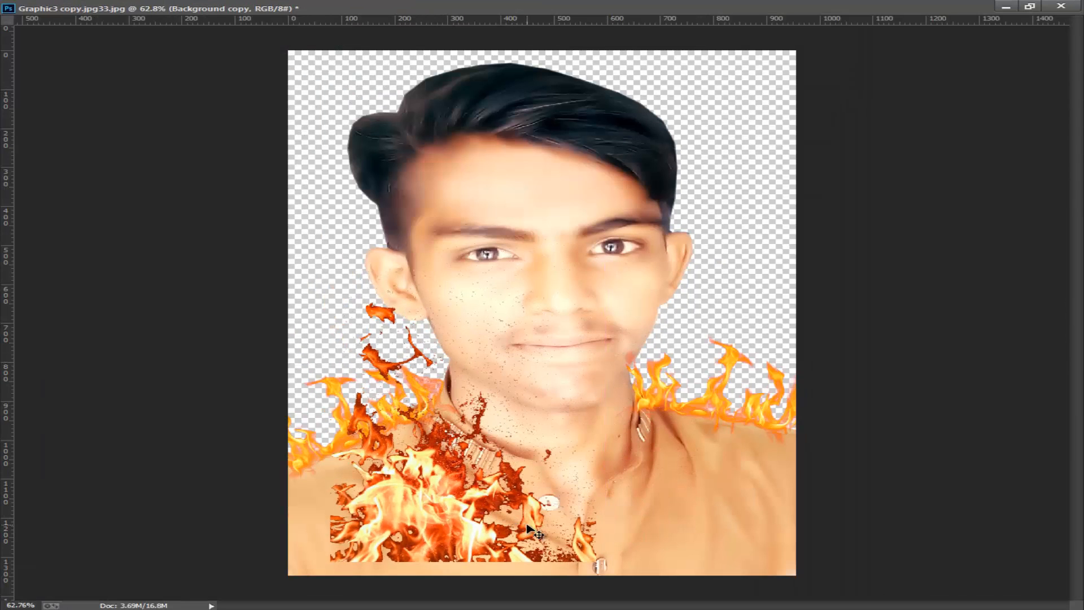
key("ctrl+t")
left_click_drag(599, 274, 658, 206)
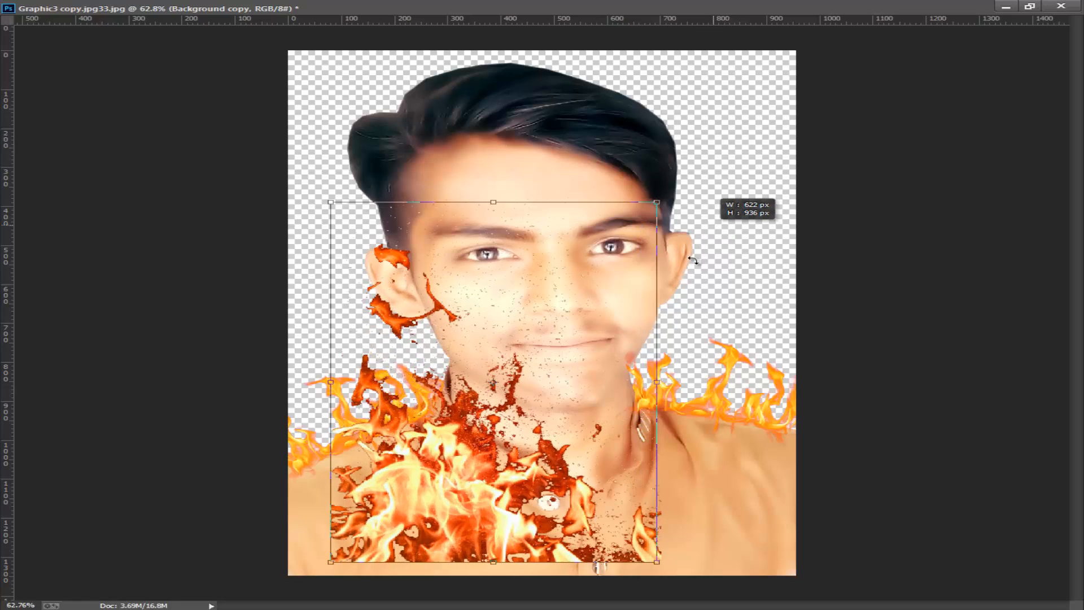
left_click(1030, 6)
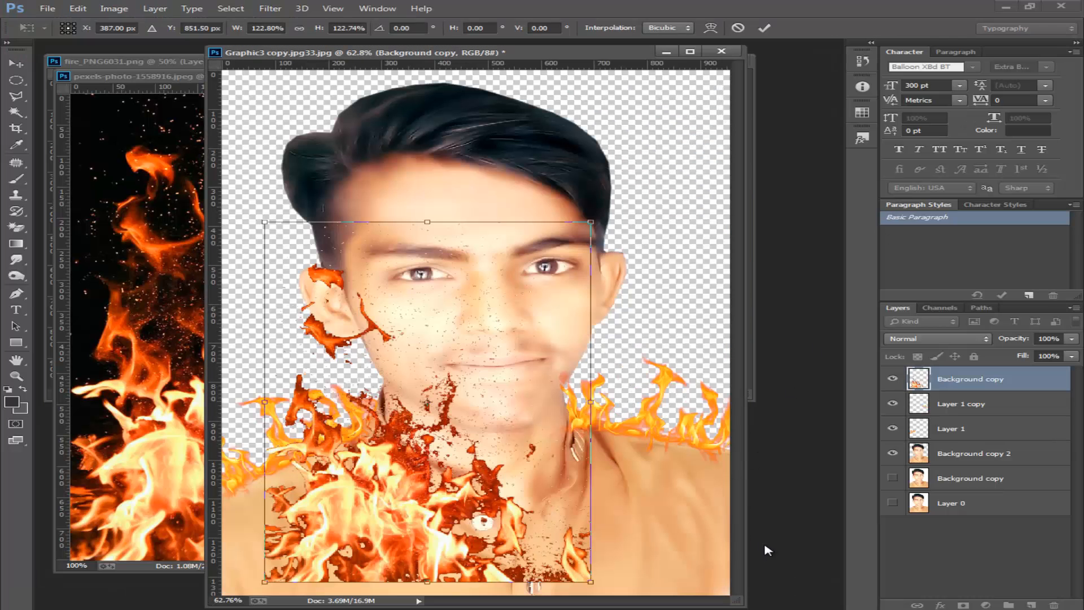
key("Return")
- Enlarge the fire layer further with Free Transform until it spans the portrait's full width, with its base on the lower edge
left_click(690, 52)
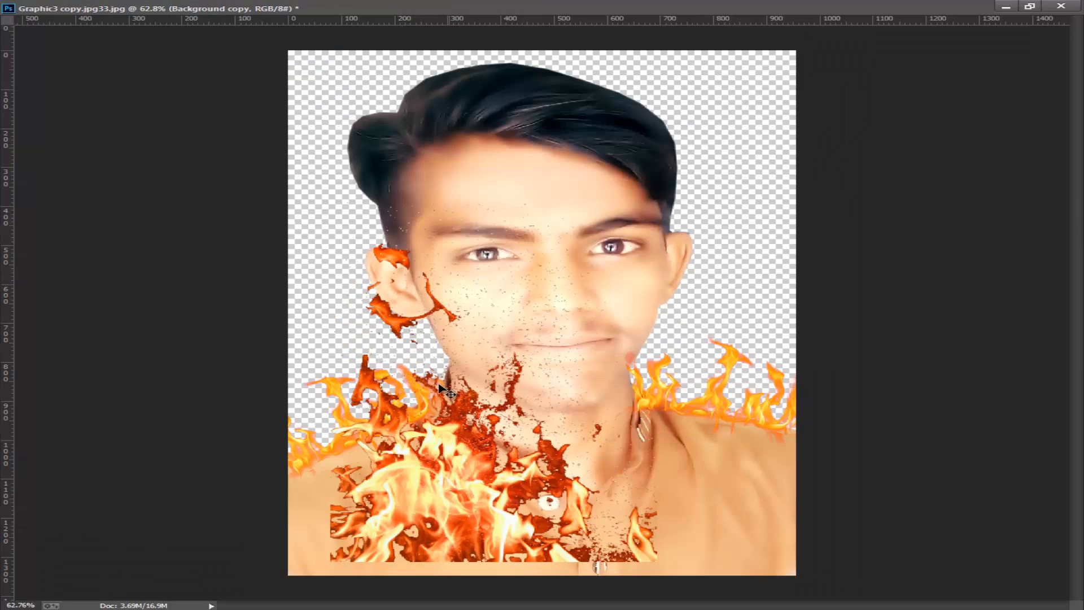
key("ctrl+t")
left_click_drag(657, 209, 776, 133)
left_click_drag(507, 479, 465, 497)
left_click_drag(683, 142, 726, 93)
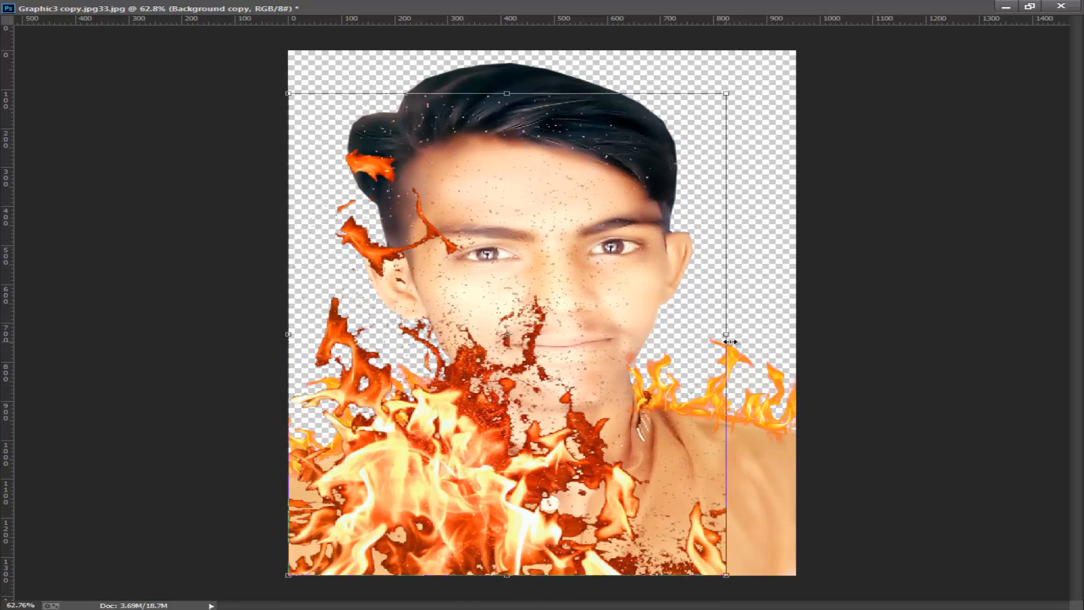
left_click_drag(730, 342, 796, 342)
key("Return")
left_click(1030, 6)
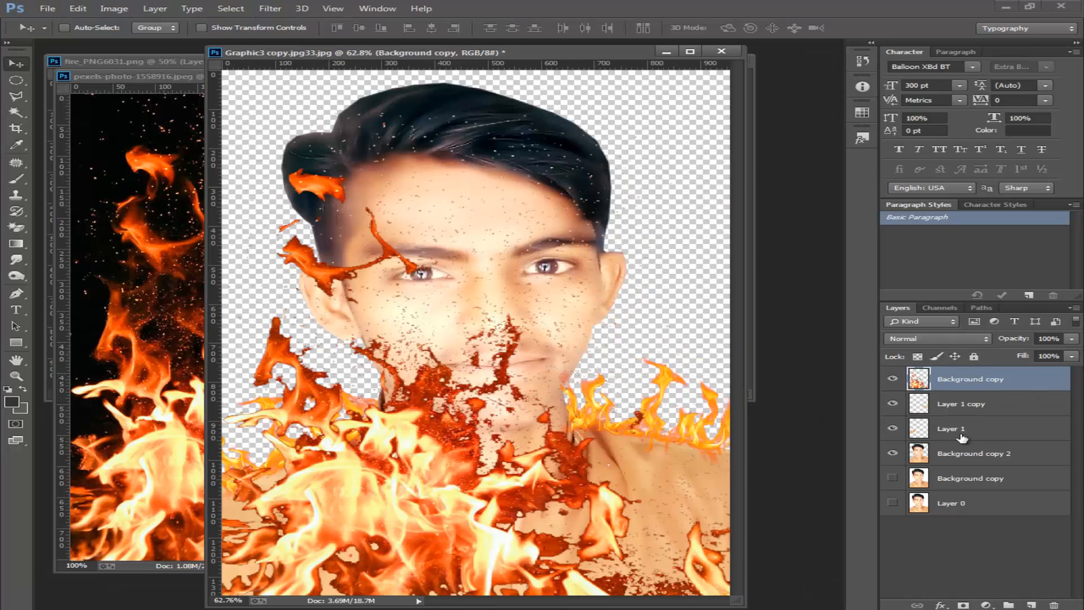
- Try to move the Background copy 2 portrait layer, and undo the move
double_click(963, 453)
left_click(643, 331)
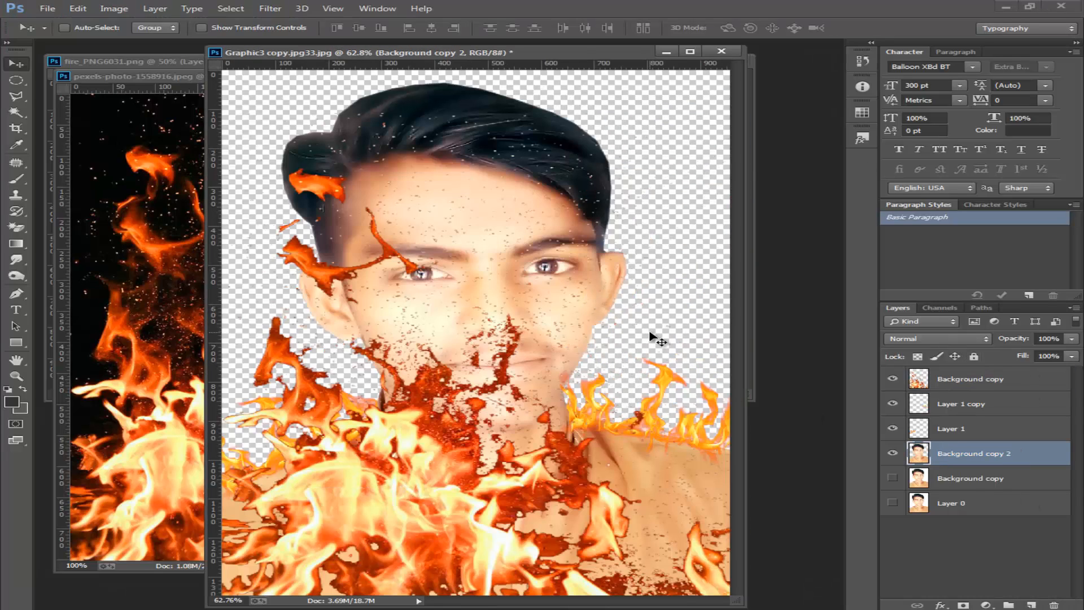
right_click(514, 269)
left_click_drag(477, 251, 581, 330)
key("ctrl+z")
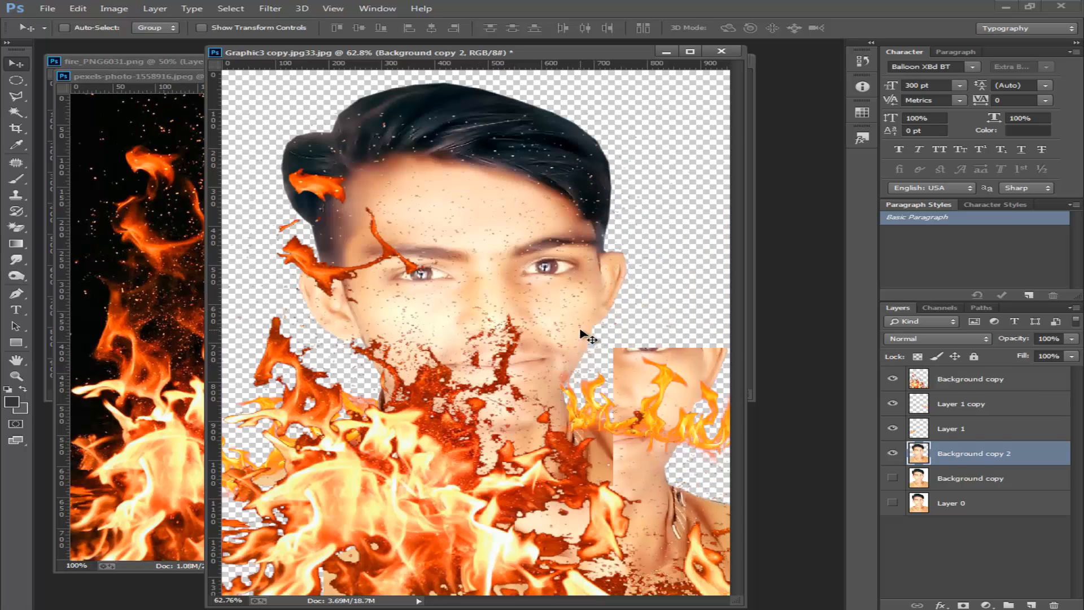
- Try the Overlay blend mode on the Background copy and Background copy 2 layers together, and undo it
left_click(969, 384, "shift")
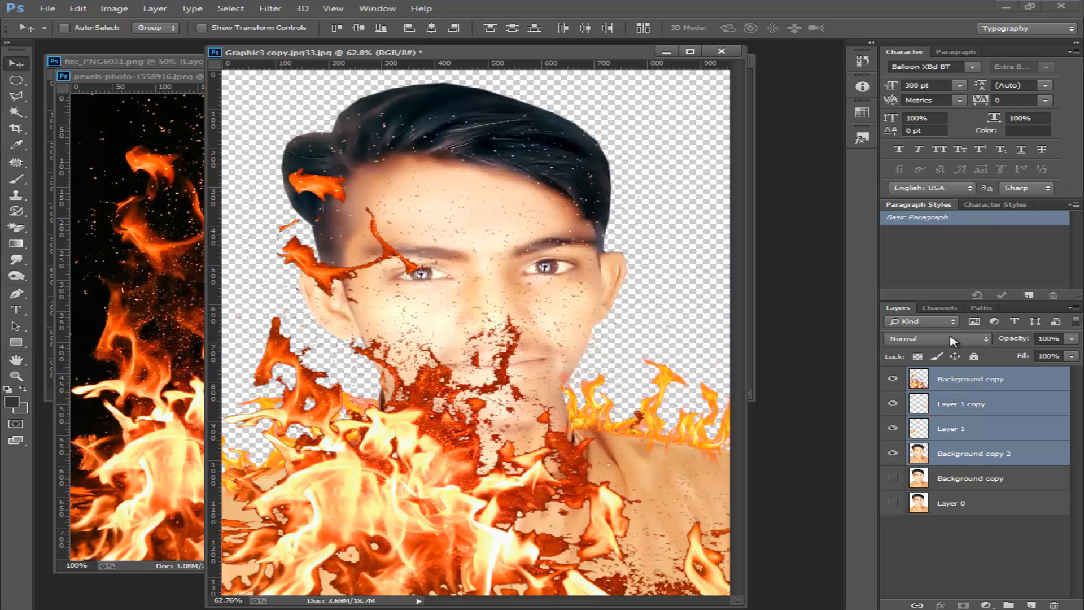
left_click(985, 455)
left_click(977, 380, "shift")
left_click(985, 455)
left_click(976, 388, "ctrl")
left_click(962, 339)
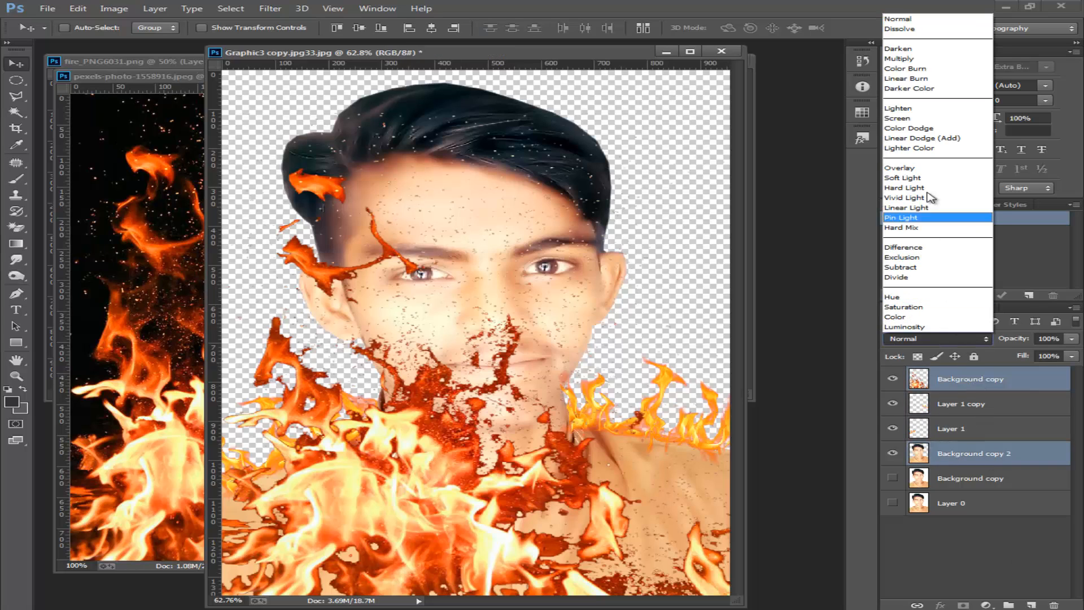
left_click(955, 169)
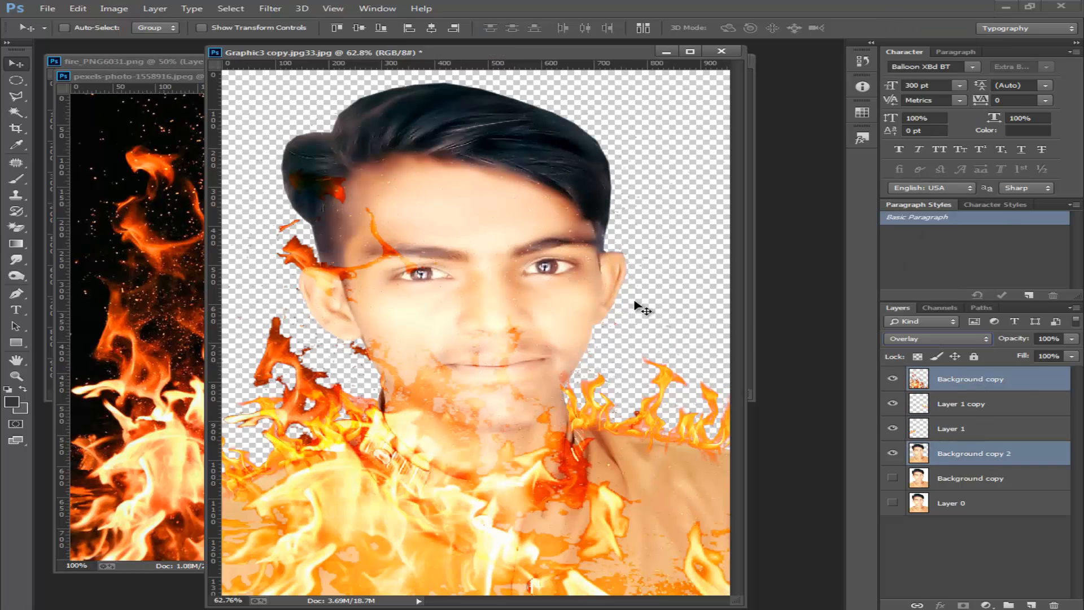
key("ctrl+z")
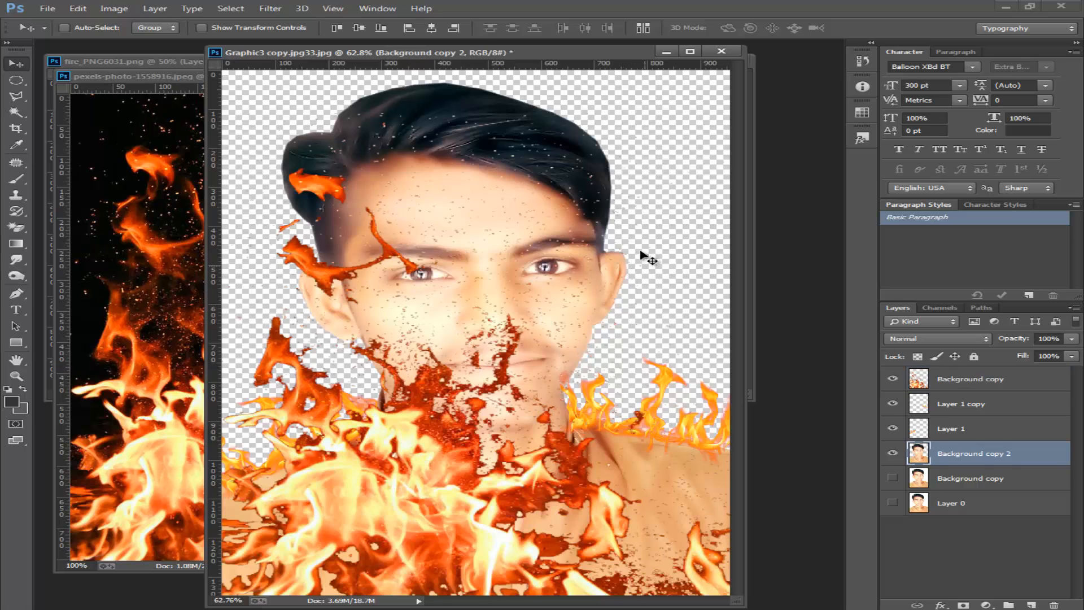
- Set the blend mode of the topmost Background copy fire layer to Overlay
left_click(954, 339)
left_click(920, 169)
left_click(937, 339)
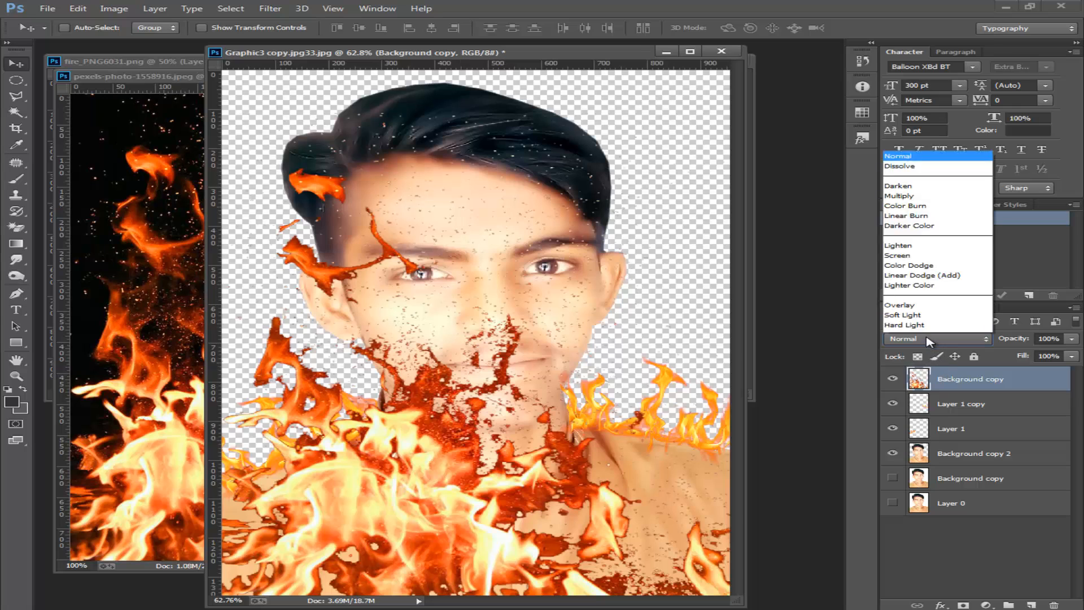
left_click(904, 176)
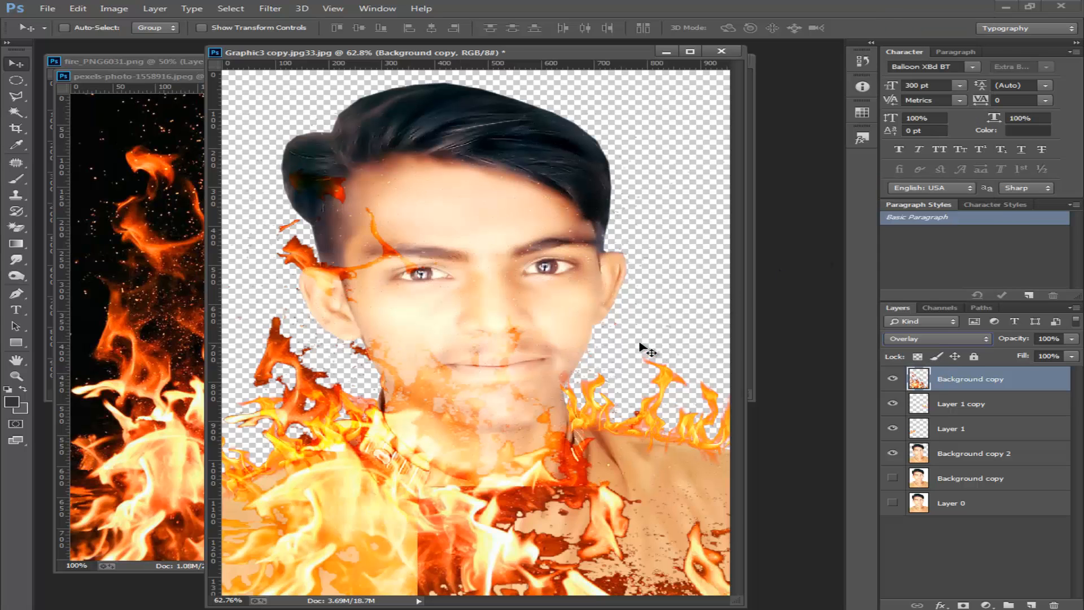
left_click(690, 52)
left_click_drag(437, 454, 491, 516)
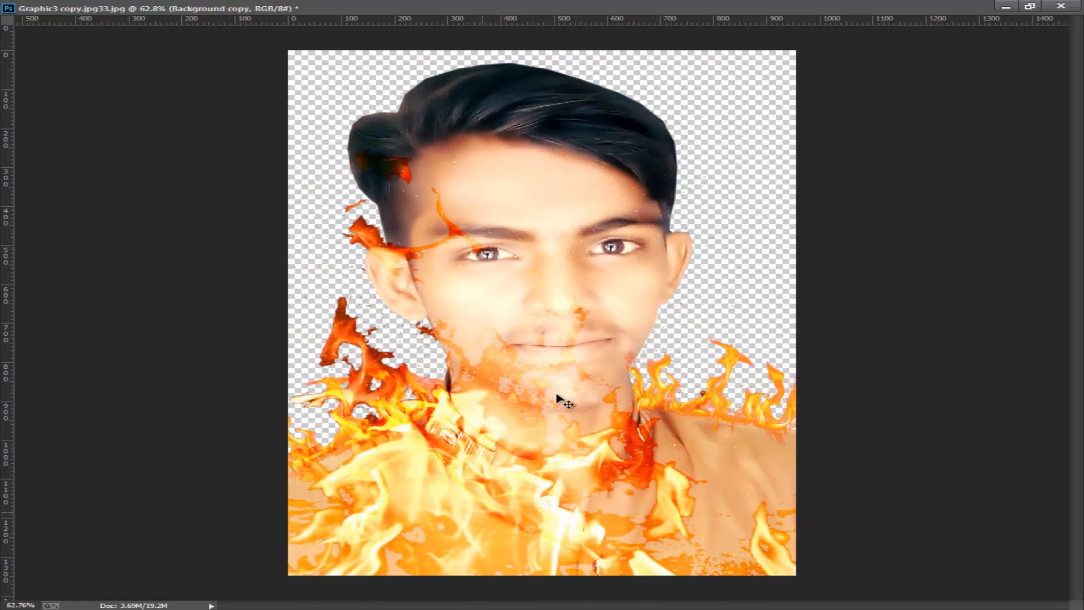
- Erase the dark red flame above the image's left shoulder on the topmost Background copy layer, using a round Eraser brush
left_click(1029, 6)
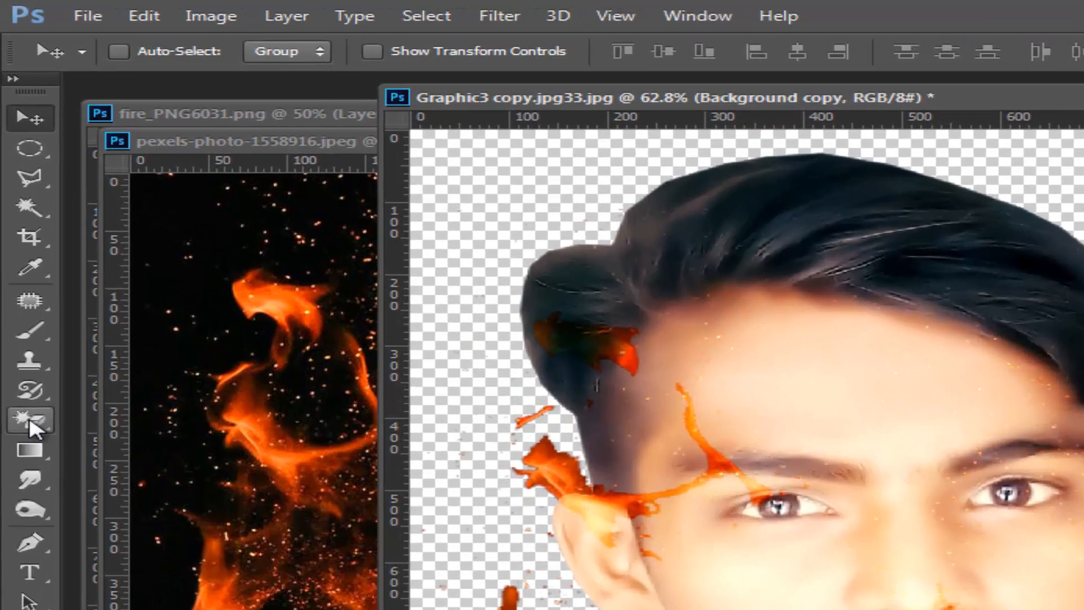
left_click(32, 422)
left_click(122, 419)
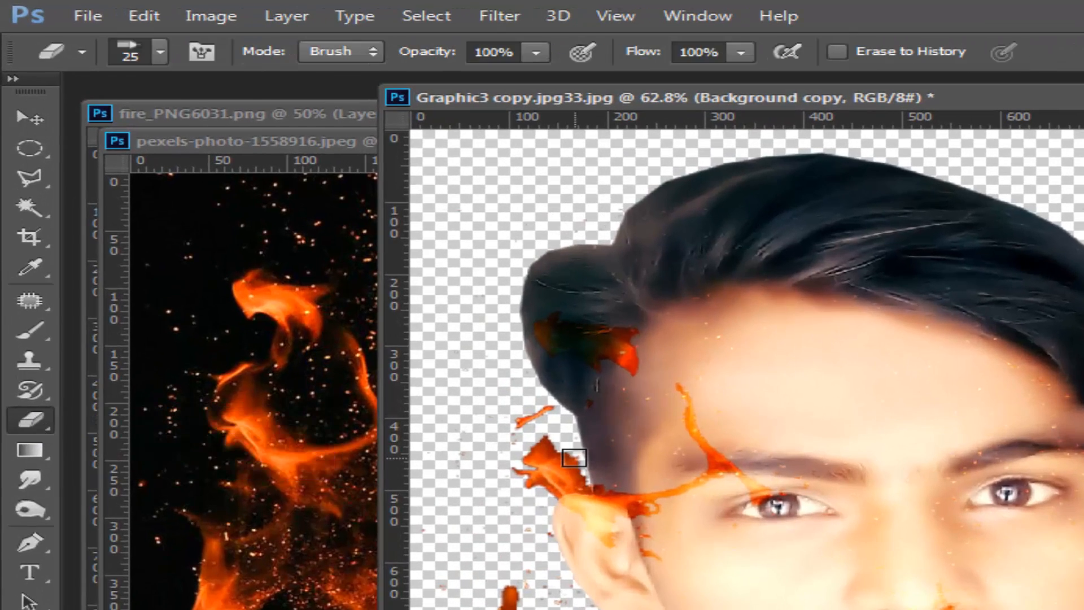
left_click(158, 52)
left_click(269, 229)
left_click(623, 506)
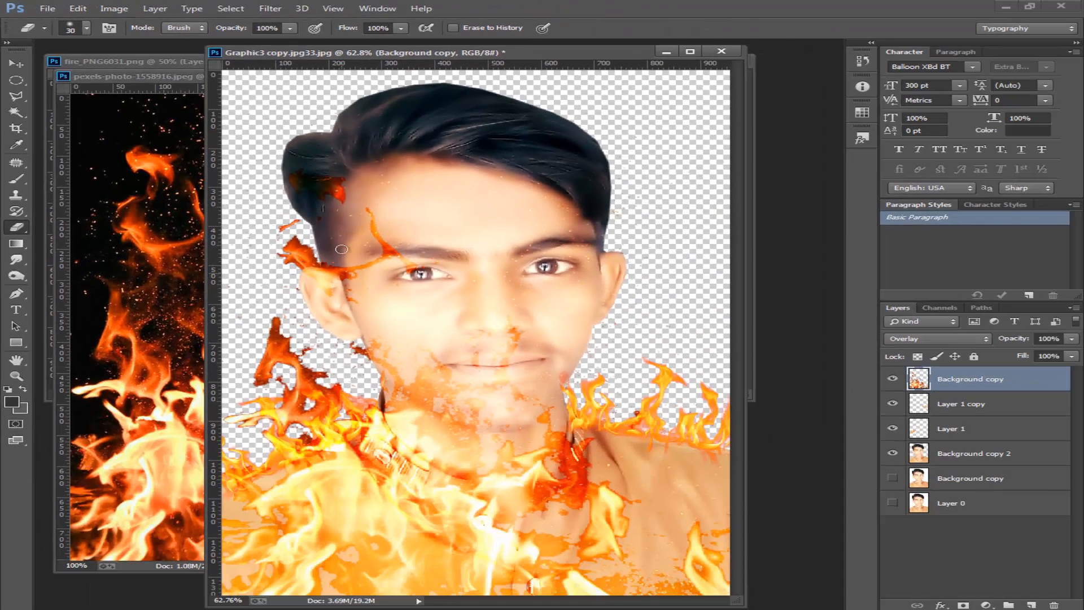
mouse_move(280, 347)
left_mouse_down()
mouse_move(251, 388)
mouse_move(291, 367)
mouse_move(267, 417)
mouse_move(301, 379)
mouse_move(333, 385)
mouse_move(288, 433)
mouse_move(338, 408)
mouse_move(364, 363)
mouse_move(351, 339)
mouse_move(366, 362)
mouse_move(348, 417)
mouse_move(295, 455)
mouse_move(354, 423)
left_mouse_up()
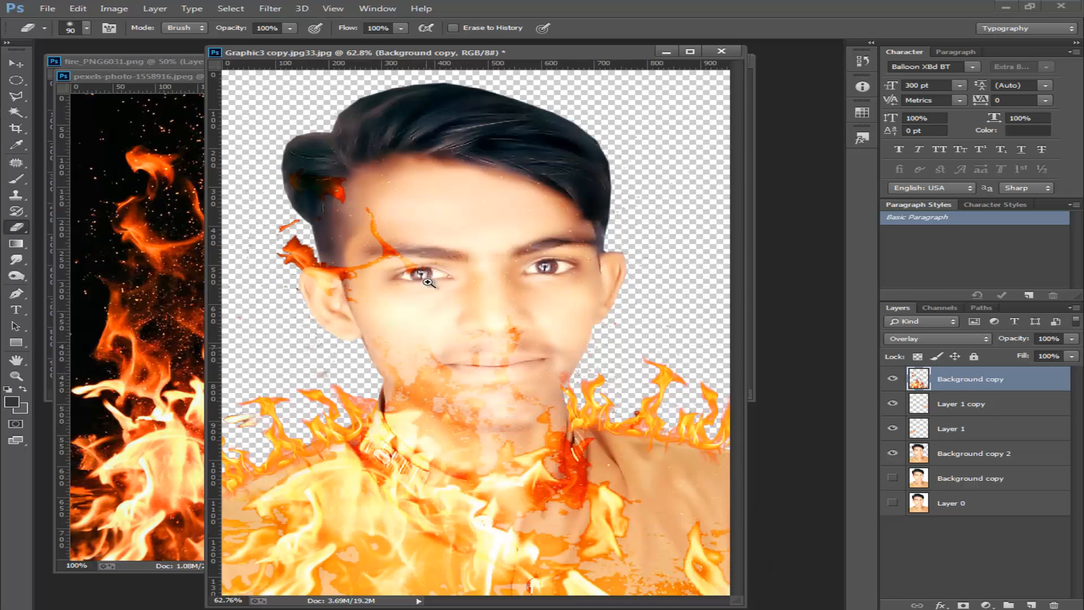
key("v")
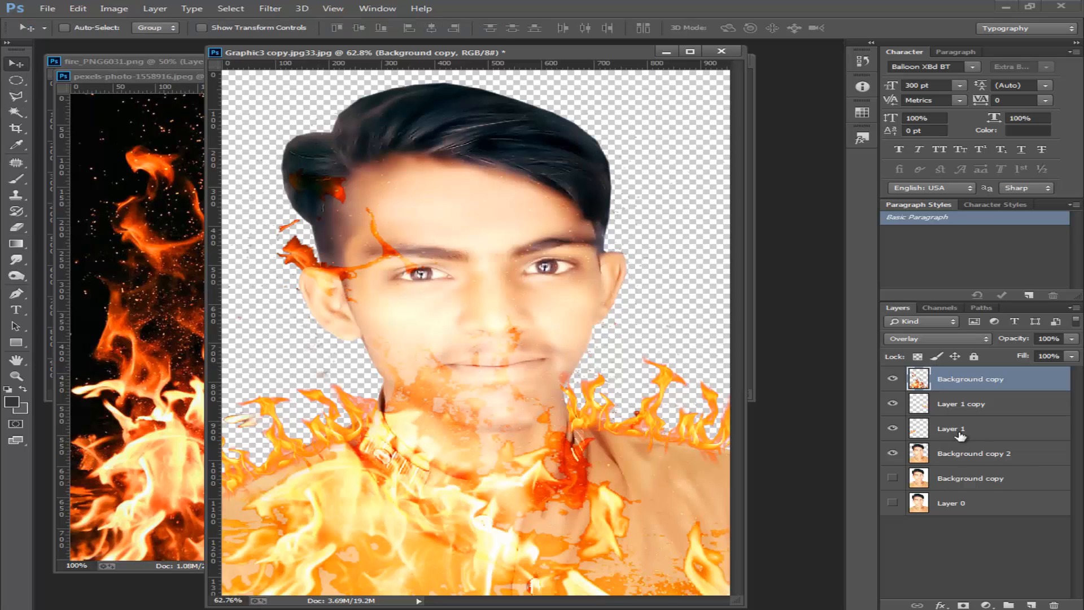
- Apply Color Balance to the Background copy 2 portrait layer, setting the midtones Yellow–Blue level to -62
left_click(970, 454)
key("ctrl+b")
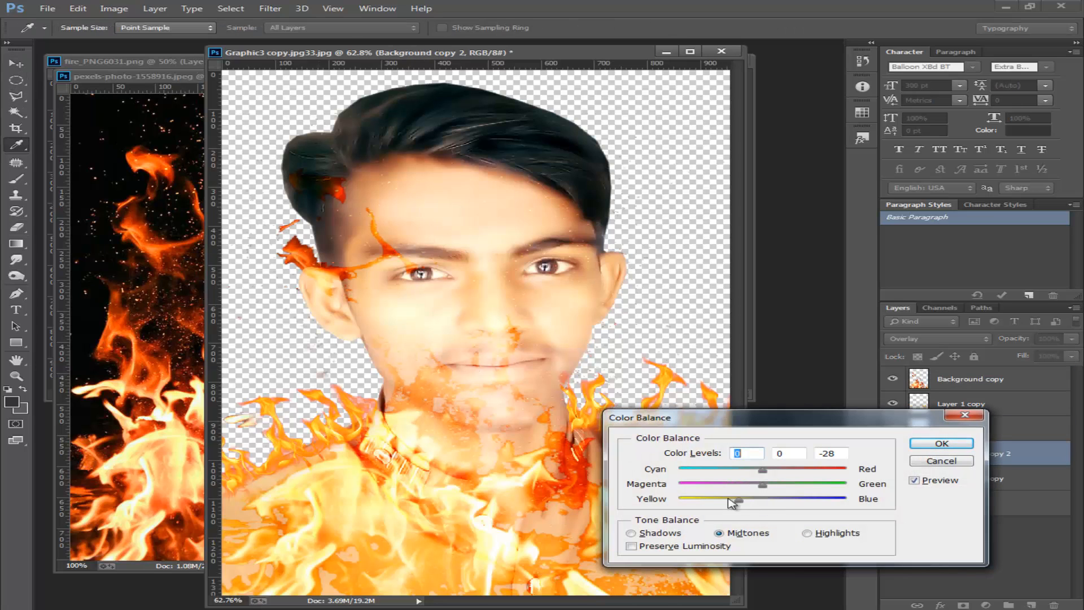
left_click_drag(733, 502, 711, 501)
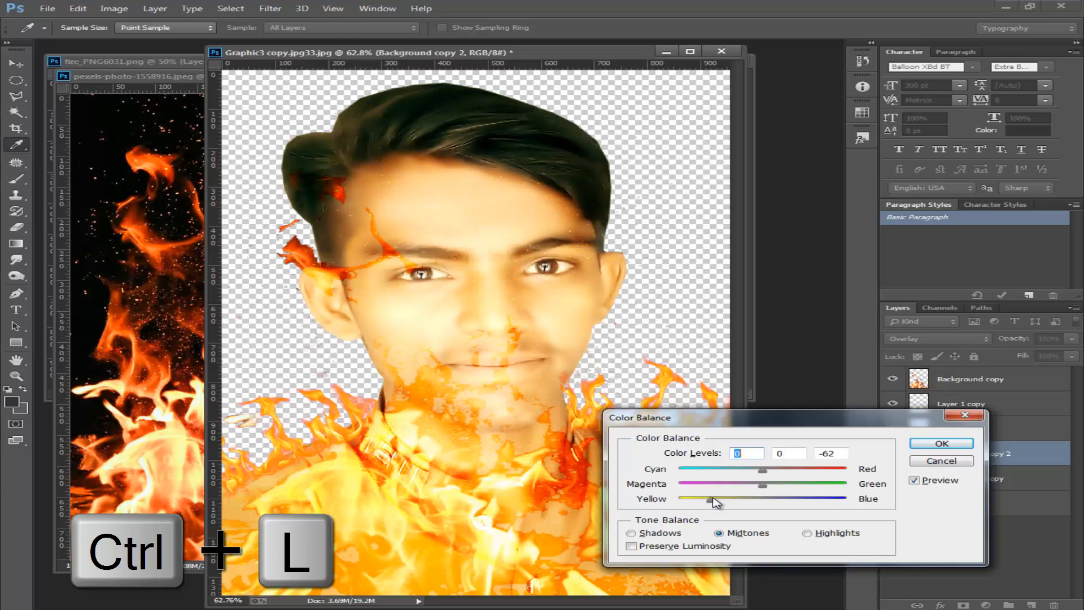
key("Return")
key("ctrl+minus")
key("ctrl+minus")
right_click(507, 318)
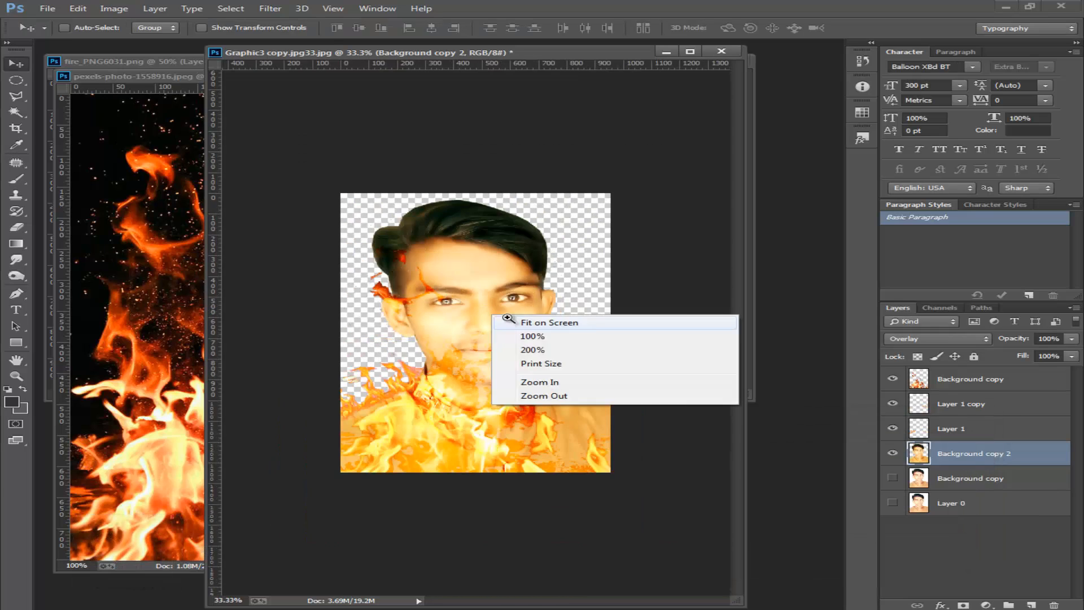
left_click(507, 319)
key("ctrl+i")
key("ctrl+z")
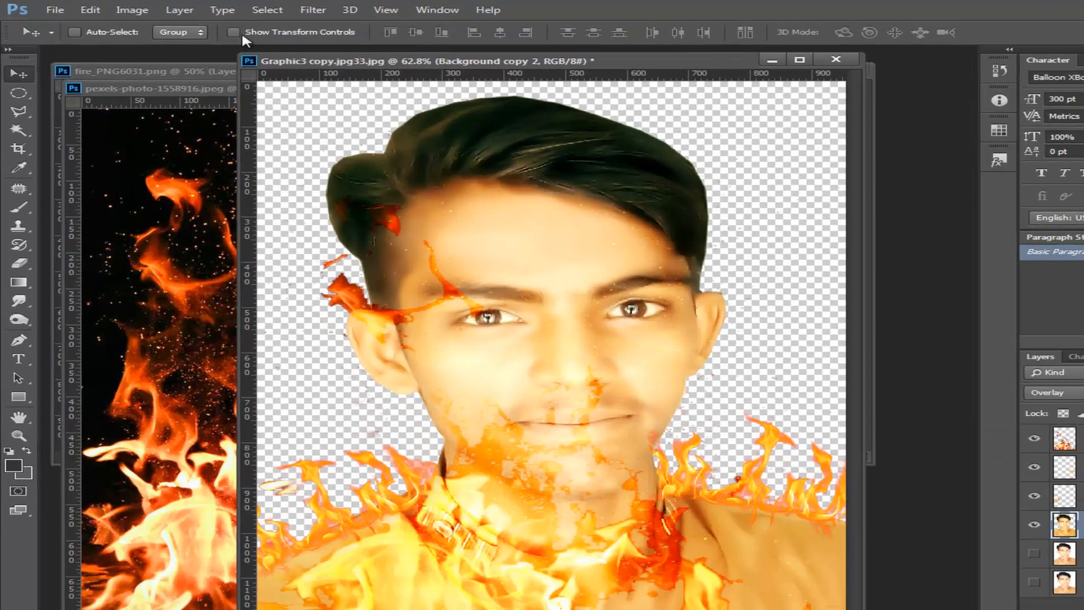
left_click(114, 9)
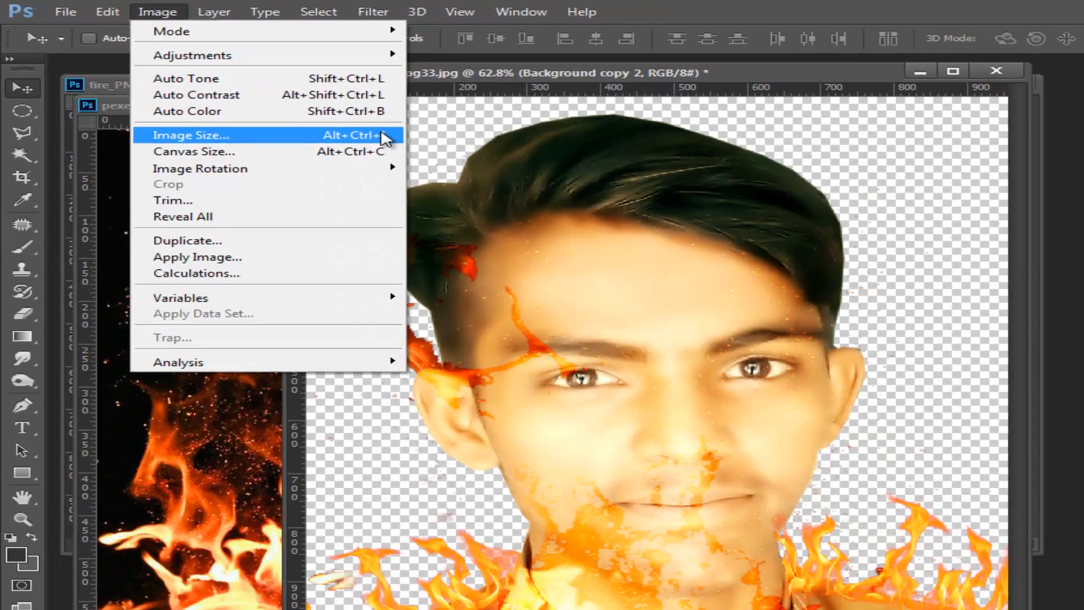
left_click(446, 160)
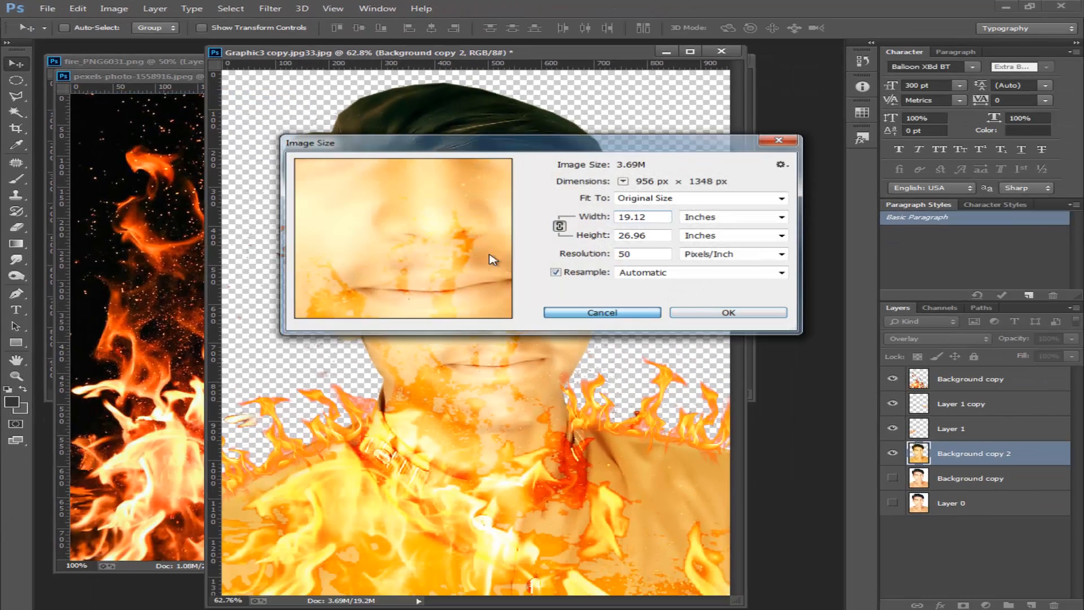
key("Escape")
key("v")
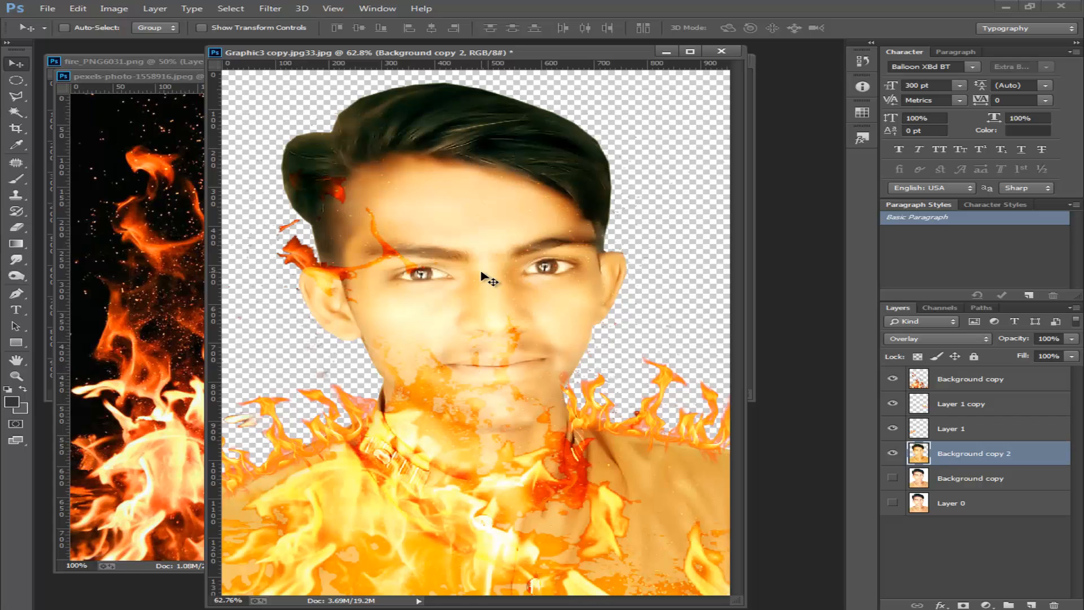
- Open Hue/Saturation for the Background copy 2 layer, try a Master hue of +12, and clear that hue value
key("ctrl+u")
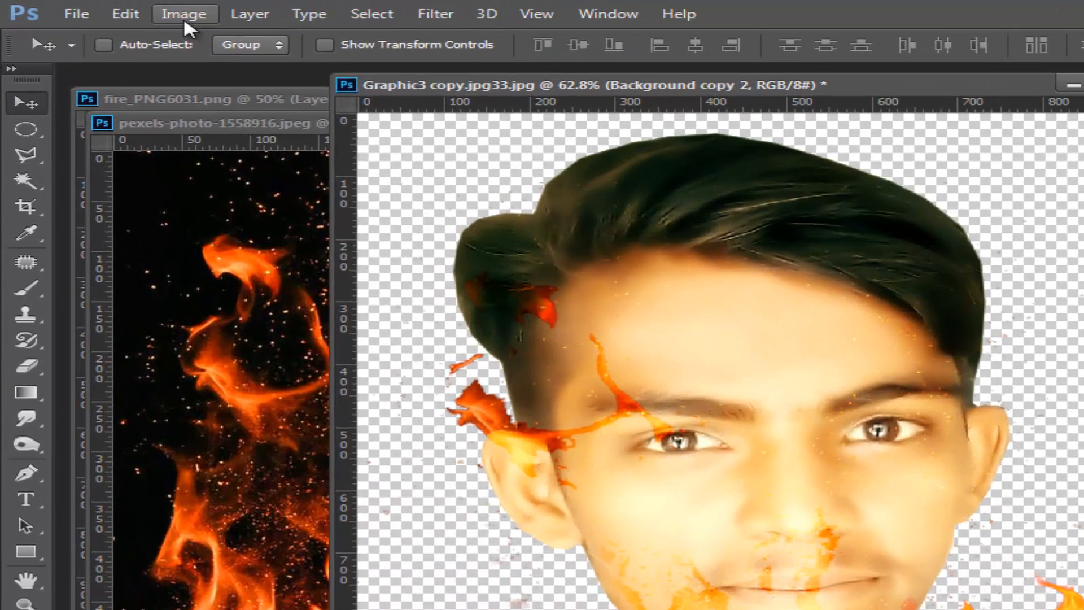
left_click(184, 16)
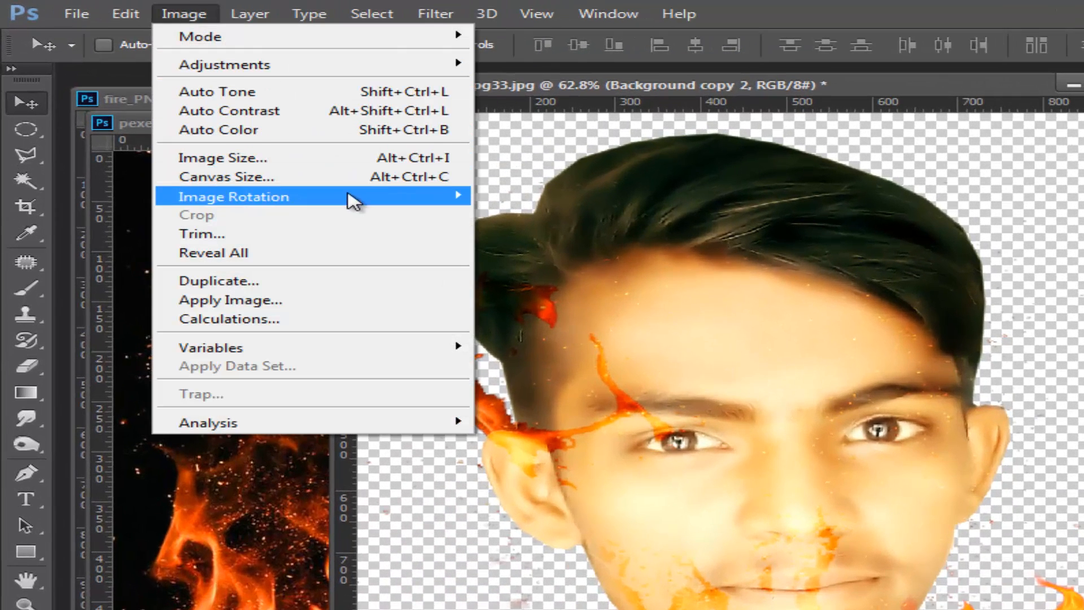
mouse_move(328, 69)
left_click(732, 168)
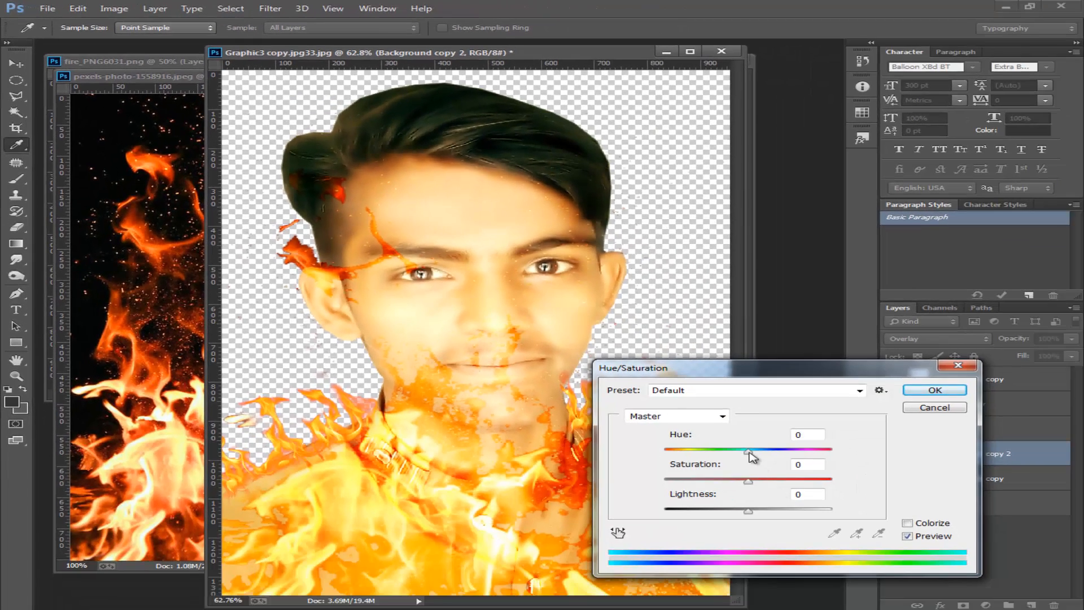
mouse_move(797, 481)
left_mouse_down()
mouse_move(769, 484)
mouse_move(806, 483)
left_mouse_up()
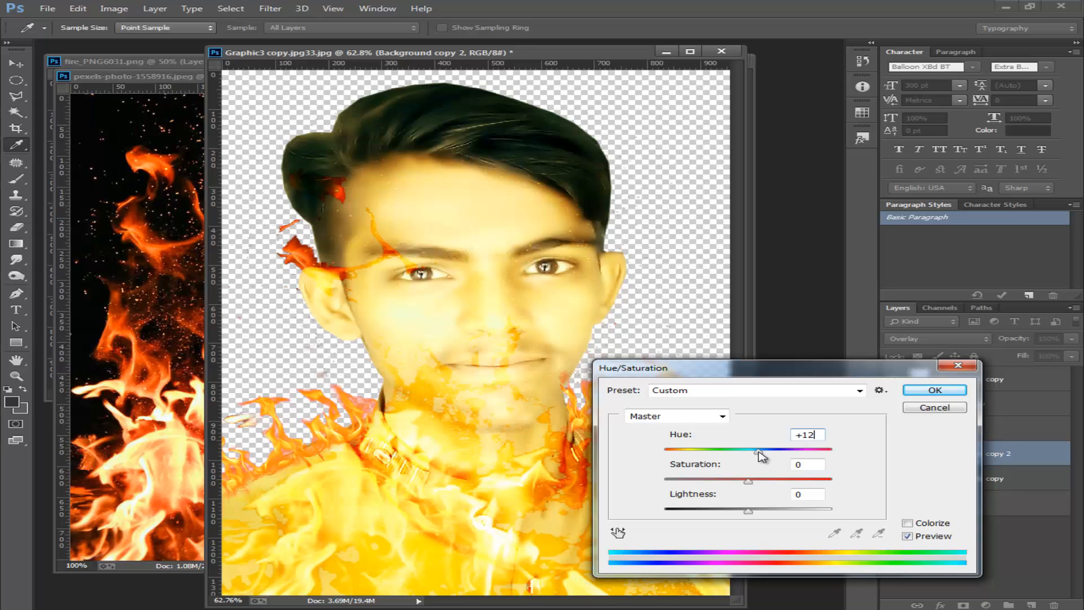
type("0")
key("BackSpace")
key("BackSpace")
key("BackSpace")
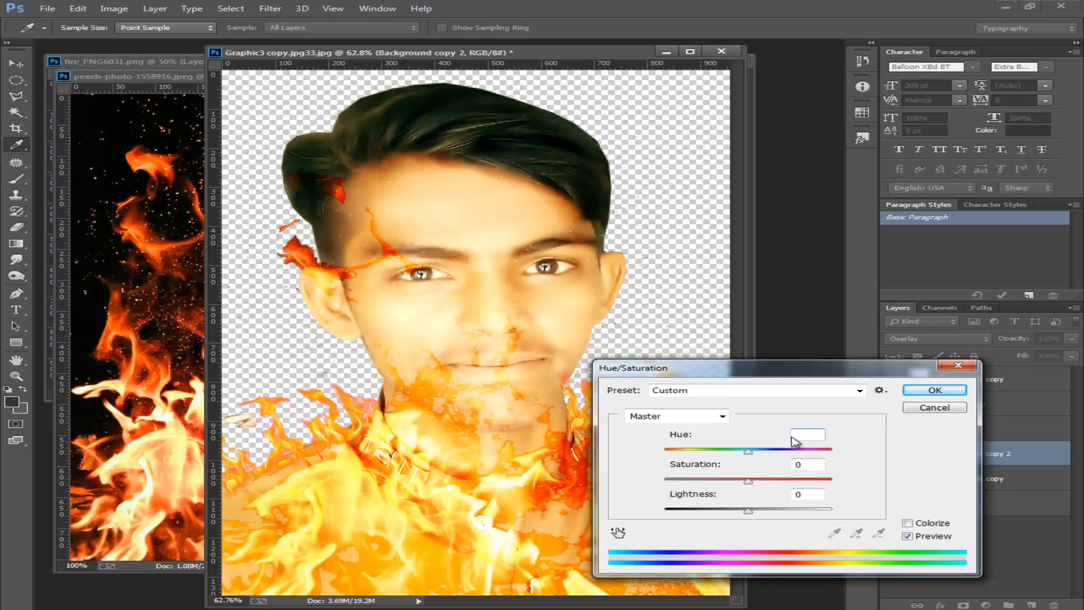
- Set the Yellows hue to -10 and apply the adjustment to the portrait layer
left_click(723, 416)
left_click(735, 451)
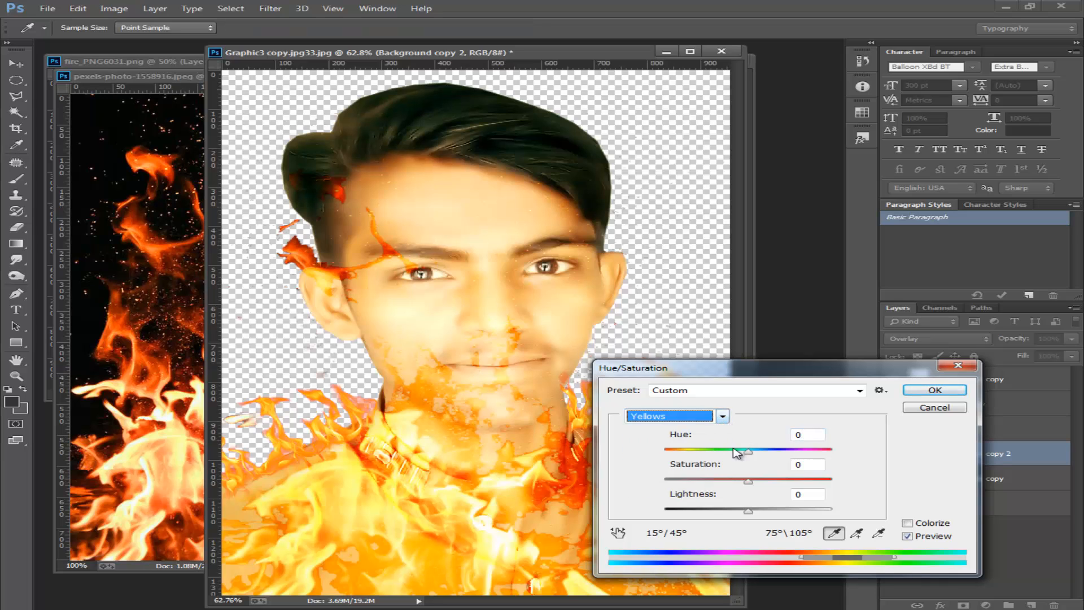
left_click_drag(745, 452, 743, 451)
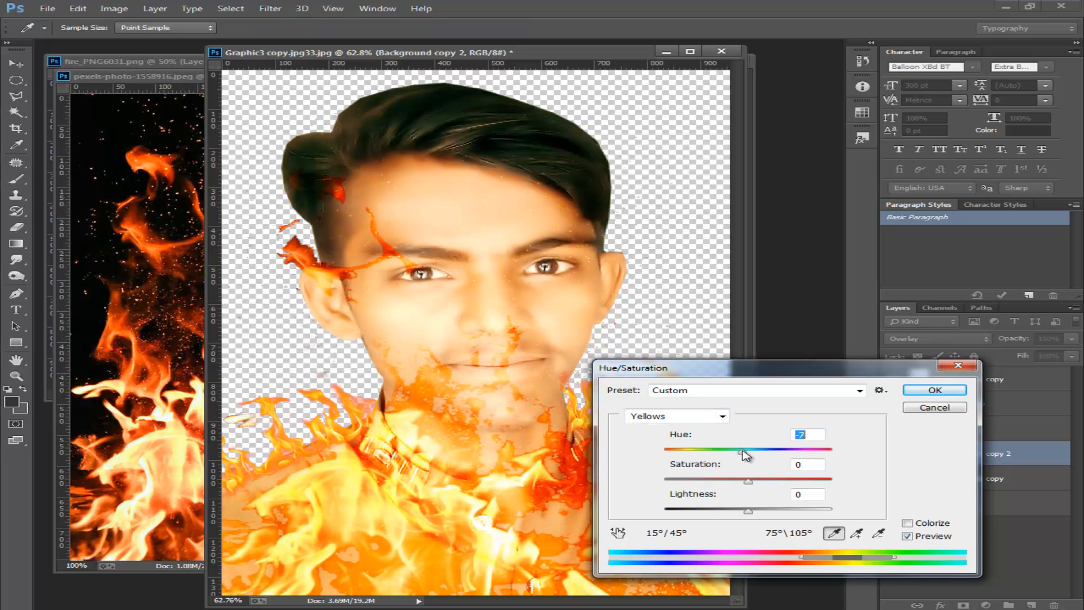
key("Return")
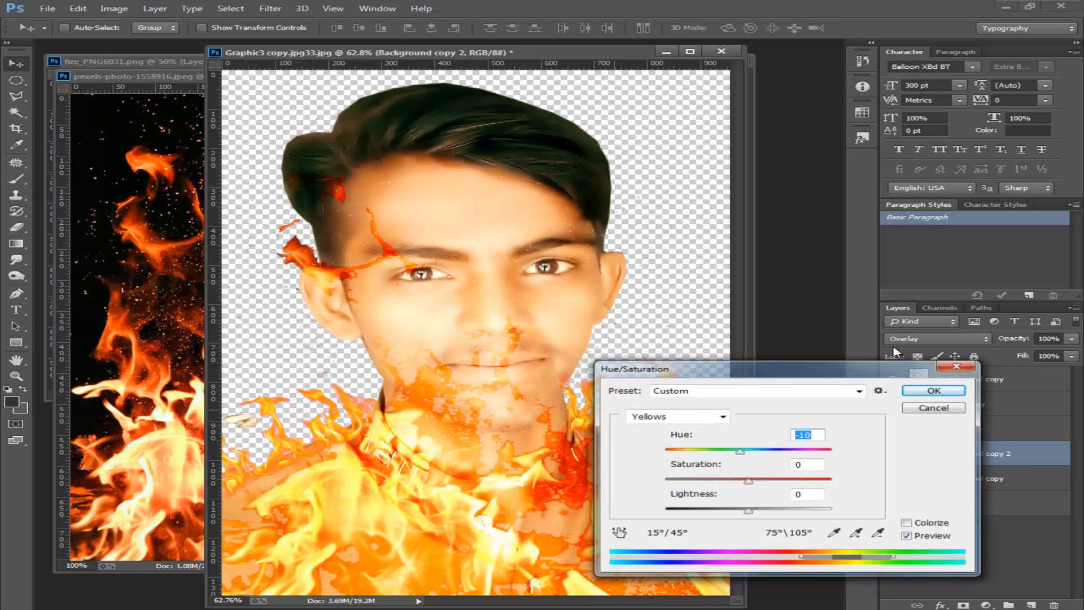
left_click(934, 391)
- Set the topmost Background copy fire layer to 100% opacity and 66% fill
left_click(966, 381)
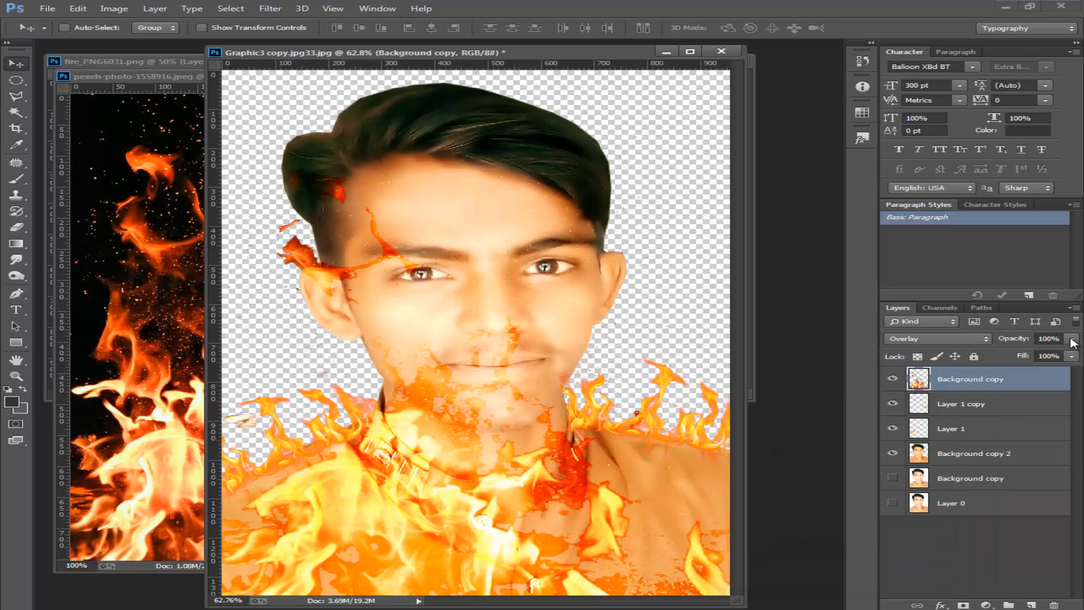
left_click(1072, 339)
mouse_move(1049, 358)
left_mouse_down()
mouse_move(1010, 356)
mouse_move(1050, 358)
left_mouse_up()
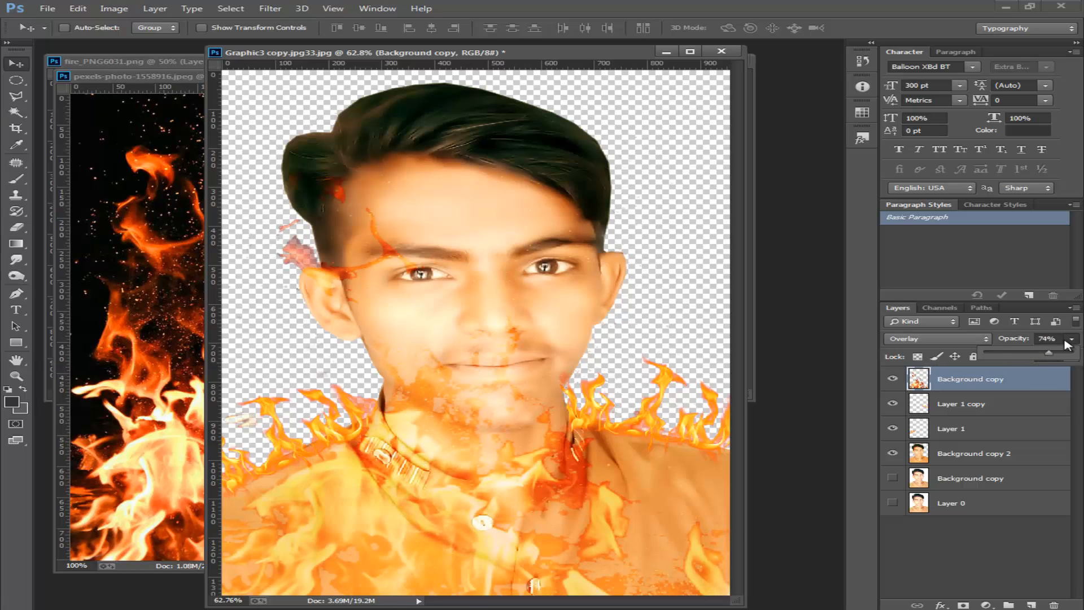
left_click(1071, 356)
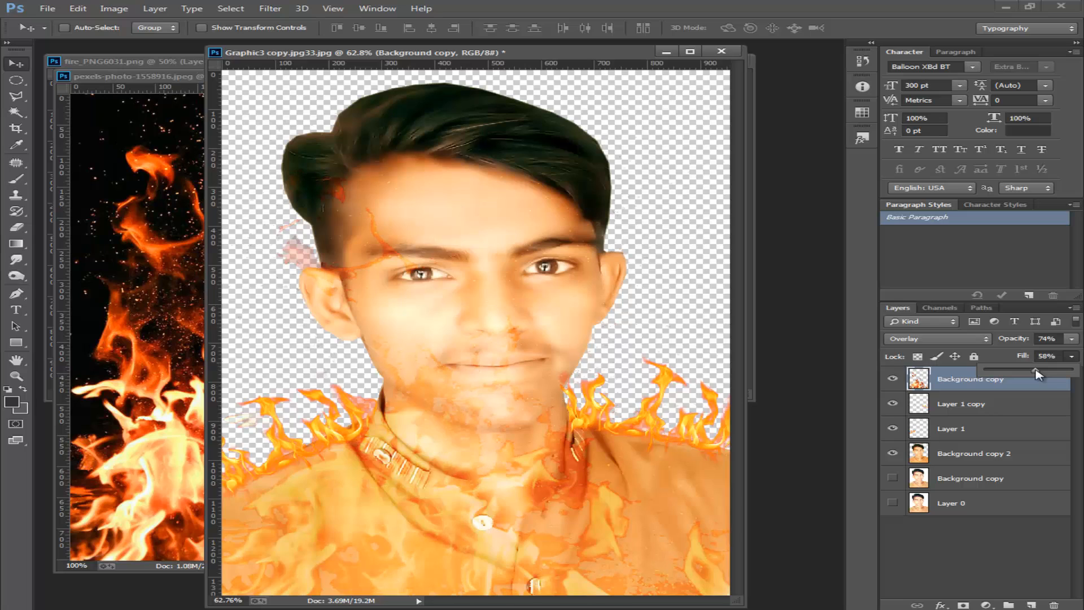
left_click(1071, 339)
left_click_drag(1077, 359, 1078, 359)
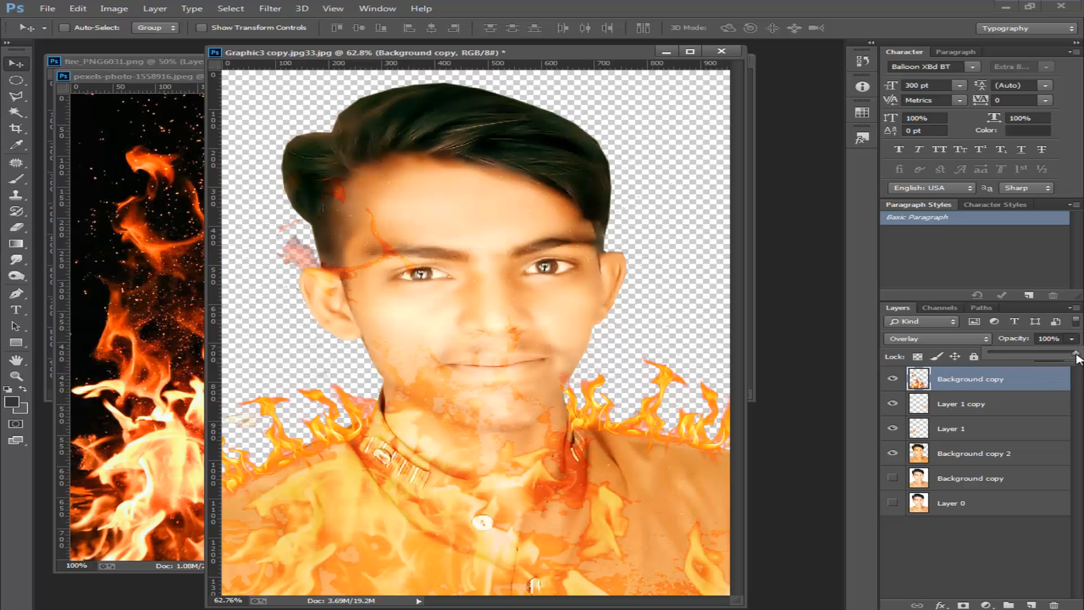
left_click(1075, 371)
left_click(1072, 357)
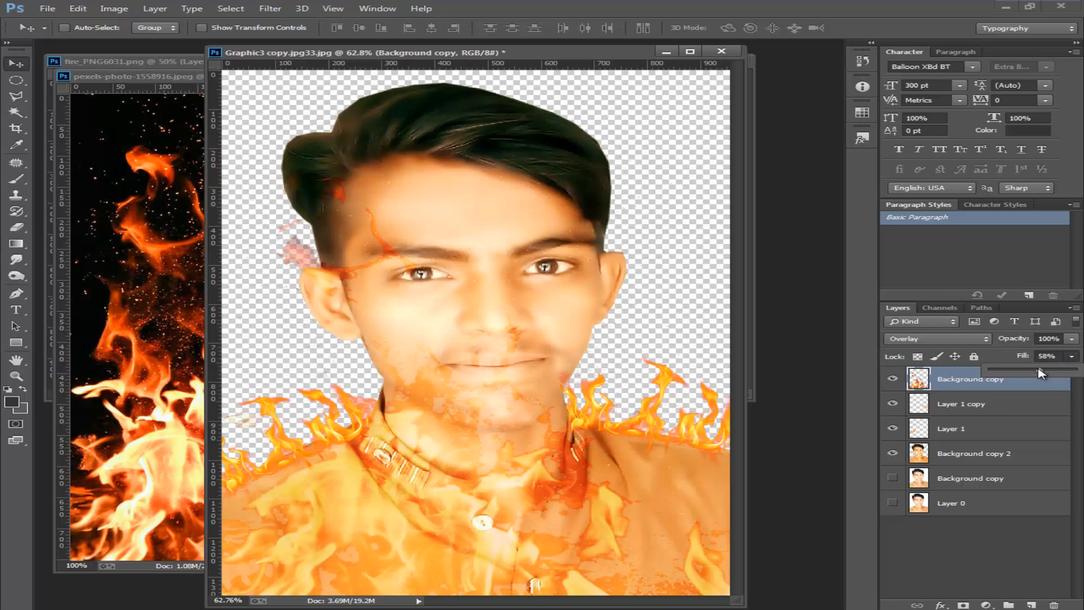
left_click_drag(1007, 370, 1056, 376)
- Clear the selection in pexels-photo-1558916.jpeg, and try its Background layer in the portrait document, deleting the copy again
left_click(84, 193)
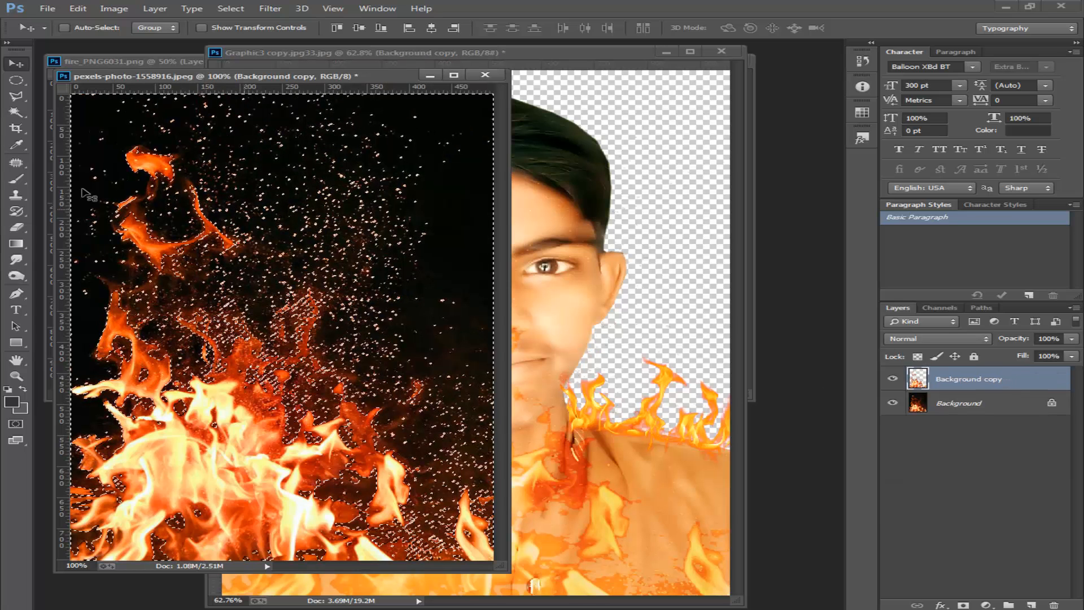
key("ctrl+d")
left_click(947, 411)
left_click_drag(254, 339, 531, 367)
key("Delete")
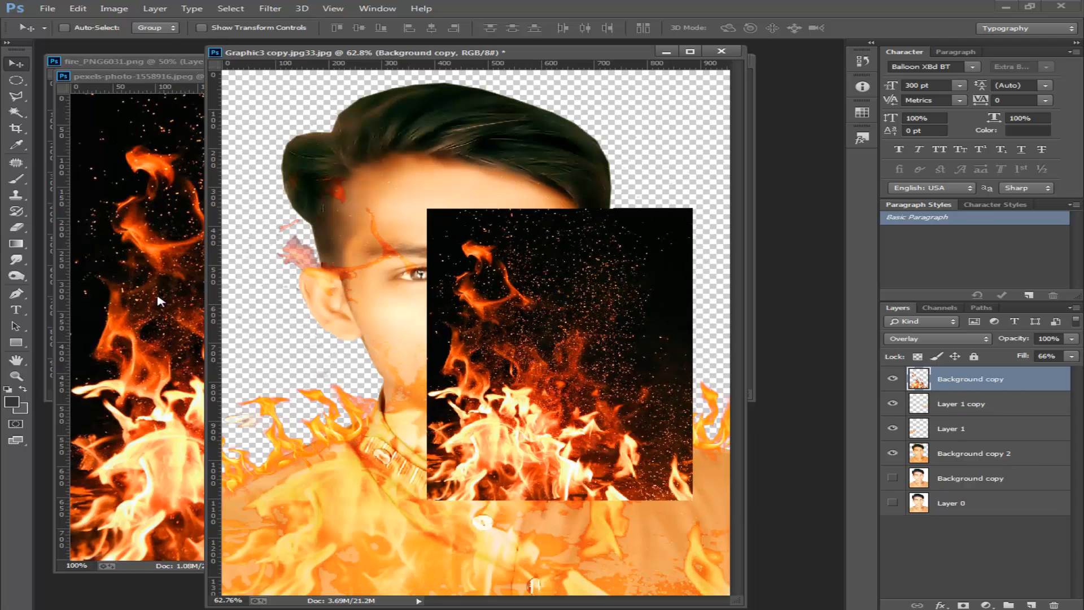
- Flip the pexels-photo-1558916.jpeg canvas horizontally and copy its Background layer into the portrait document
left_click(146, 283)
left_click(114, 8)
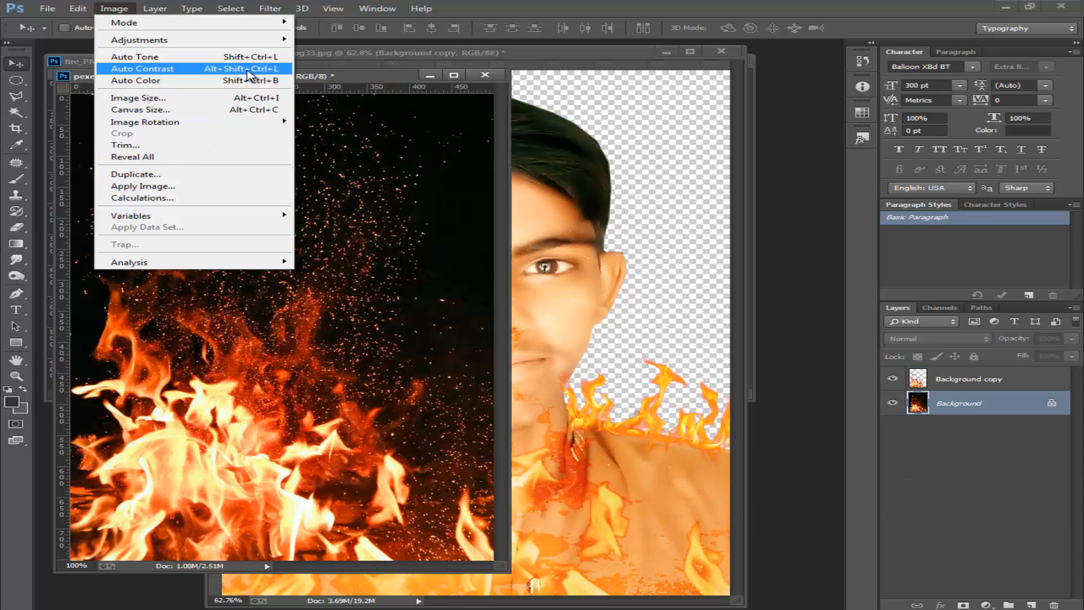
mouse_move(261, 121)
left_click(395, 175)
left_click_drag(364, 326, 678, 149)
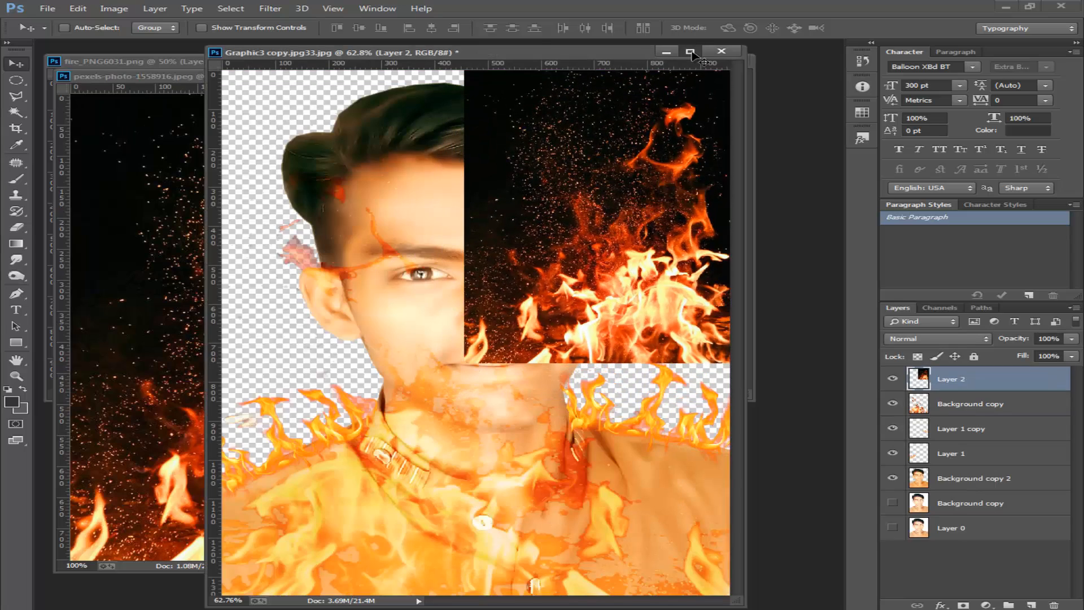
- Enlarge Layer 2, the flipped fire photo, with Free Transform until it covers the whole portrait canvas
left_click(690, 52)
key("ctrl+t")
left_click_drag(529, 347, 213, 568)
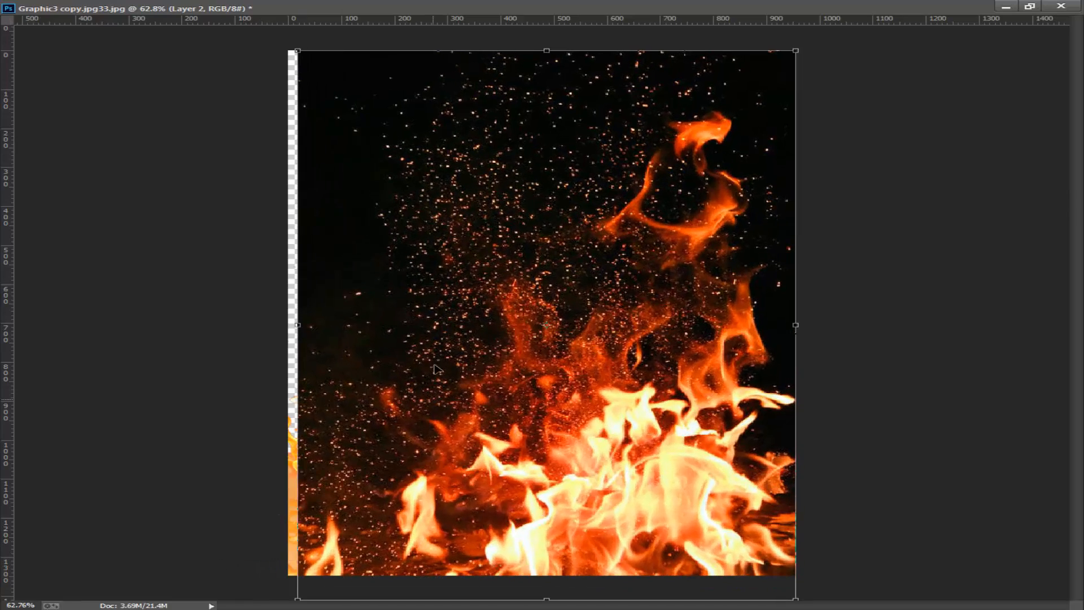
left_click_drag(299, 53, 286, 42)
key("Return")
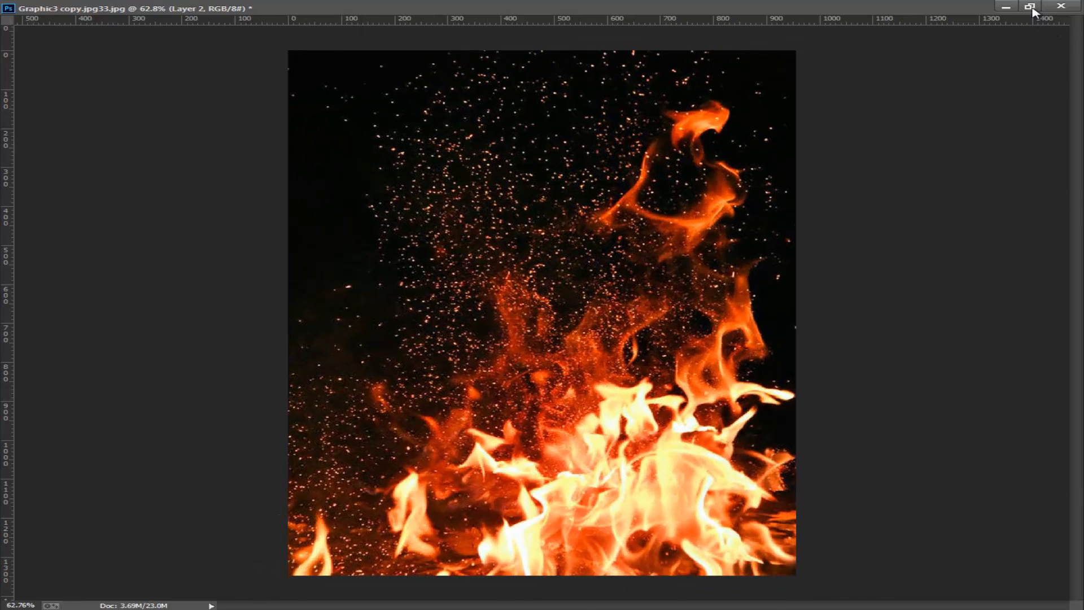
left_click(1031, 6)
- Move Layer 2 in the layer stack to directly below the Background copy 2 portrait layer
left_click_drag(952, 385, 965, 524)
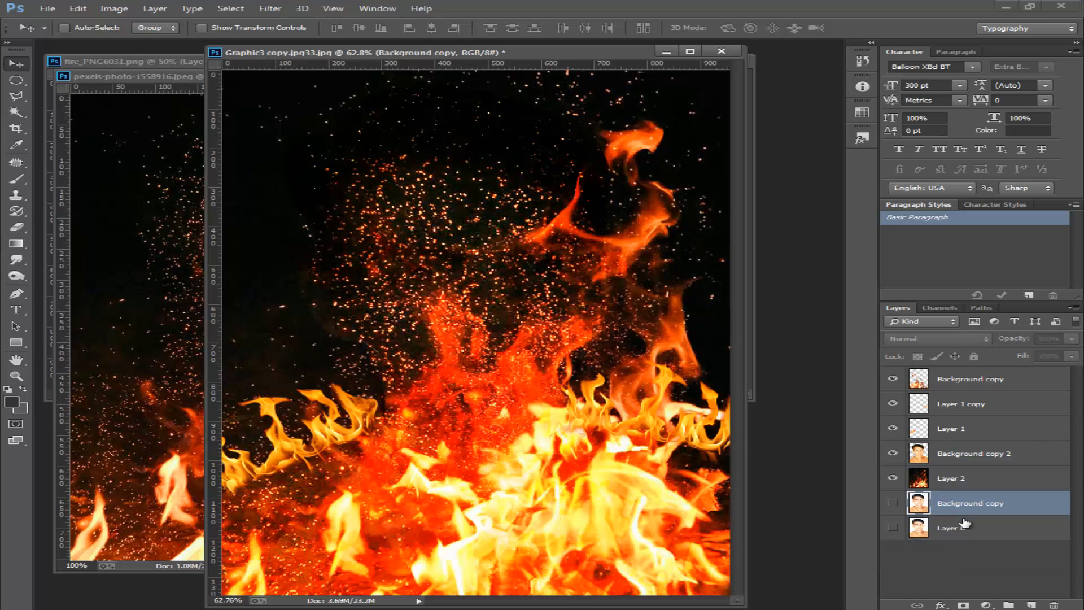
left_click(955, 464)
left_click(958, 478)
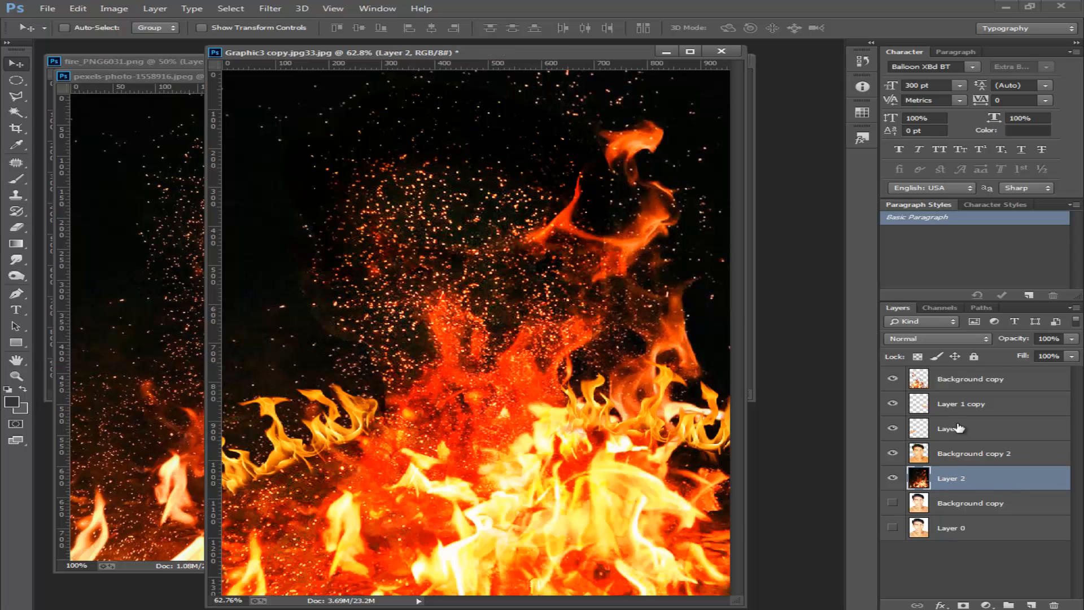
- Move the Background copy 2 portrait layer to the top of the layer stack
left_click(960, 429)
left_click(961, 404)
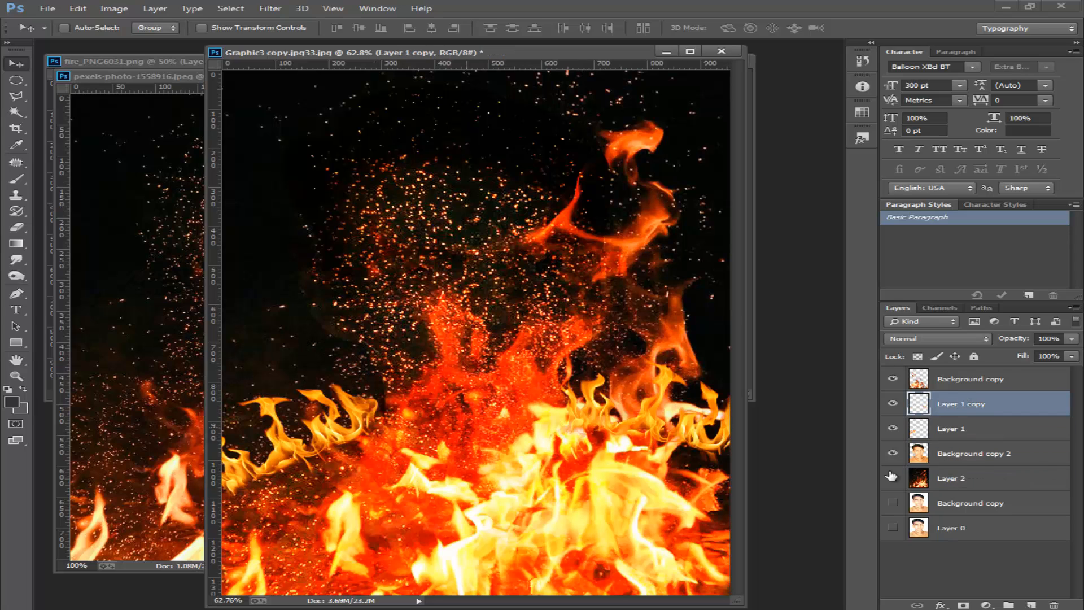
left_click_drag(954, 453, 948, 377)
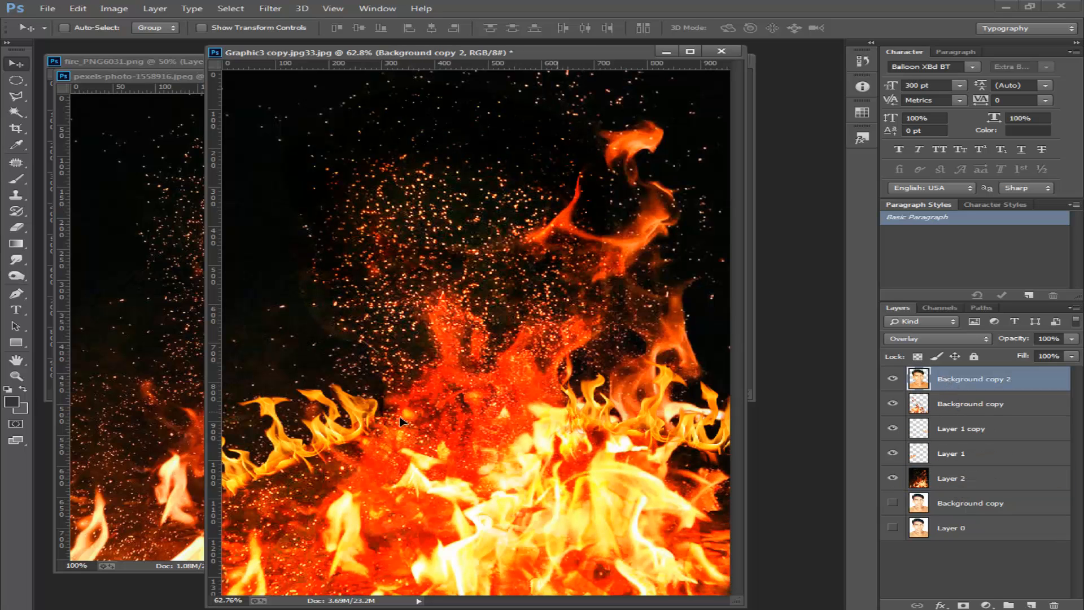
- Set the Background copy 2 layer to Normal blending and move Background copy, Layer 1 copy and Layer 1 above it in the stack
left_click(935, 338)
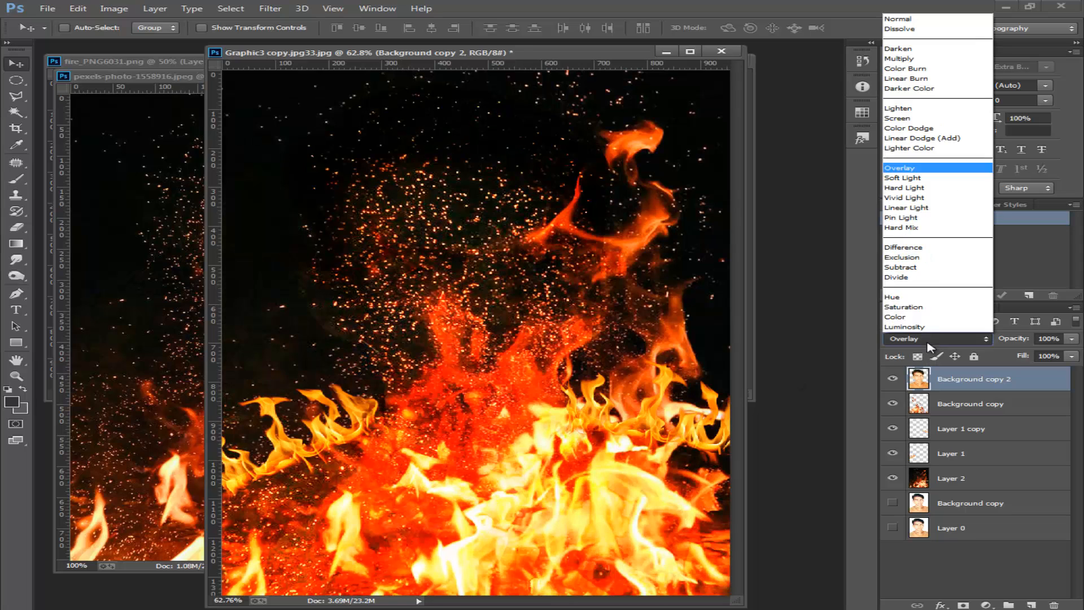
left_click(909, 20)
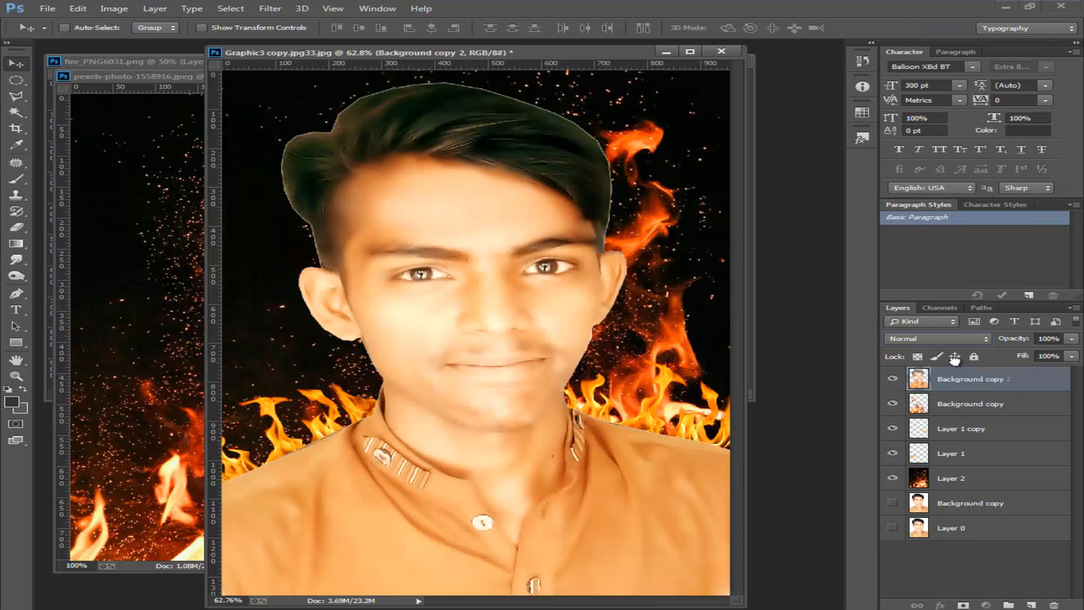
left_click_drag(959, 402, 964, 373)
left_click_drag(958, 434, 963, 367)
left_click_drag(960, 419, 964, 379)
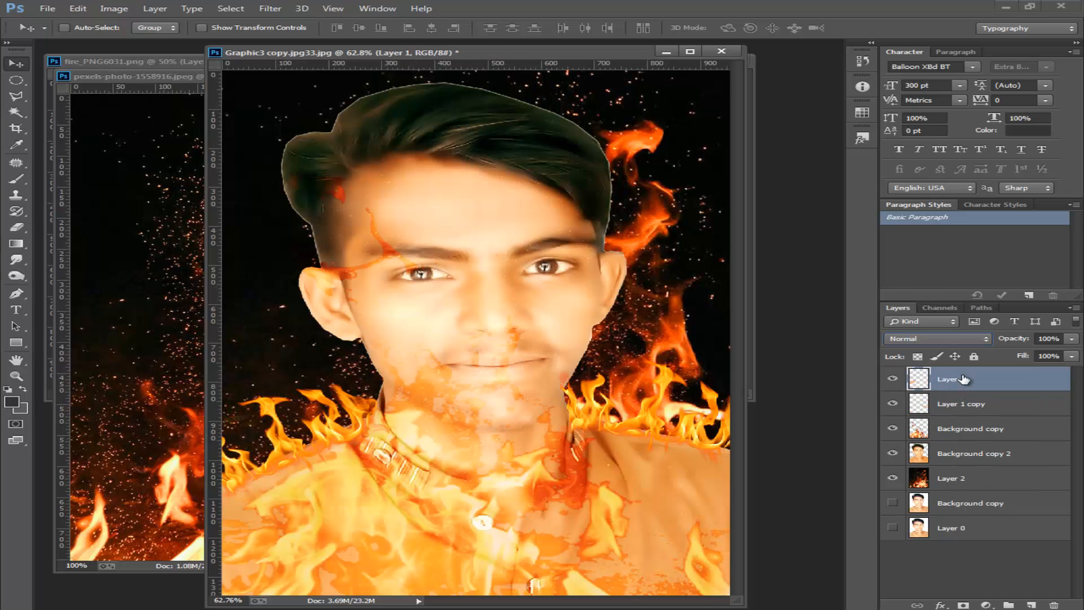
- Open wood-fire-png-7.png from the Desktop and copy its fire into the portrait document as a new layer
left_click(385, 458, "alt")
left_click(392, 451, "alt")
right_click(393, 375)
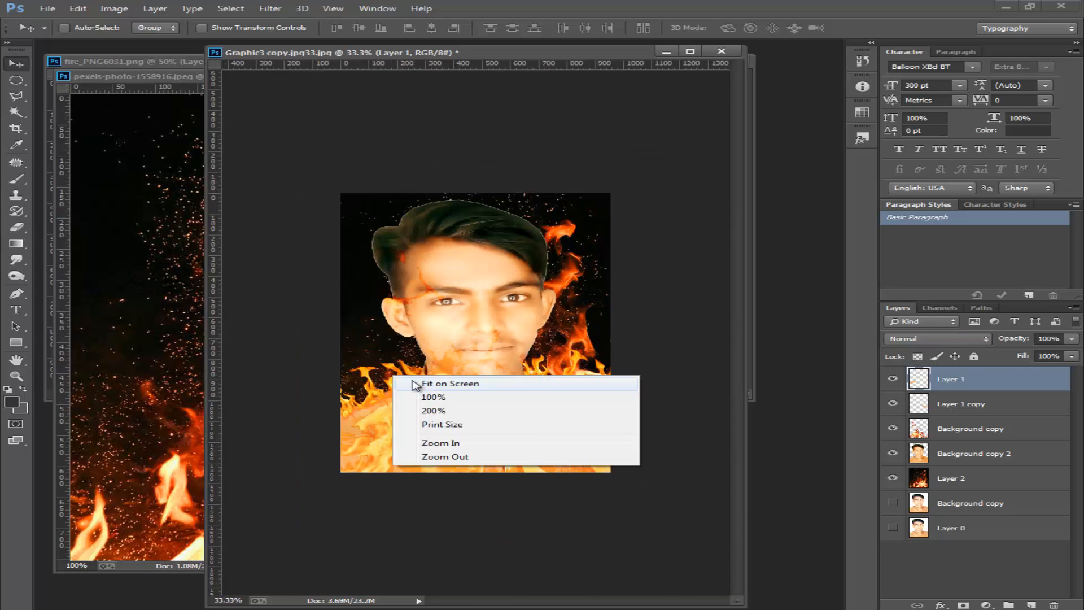
left_click(416, 385)
key("ctrl+minus")
key("ctrl+minus")
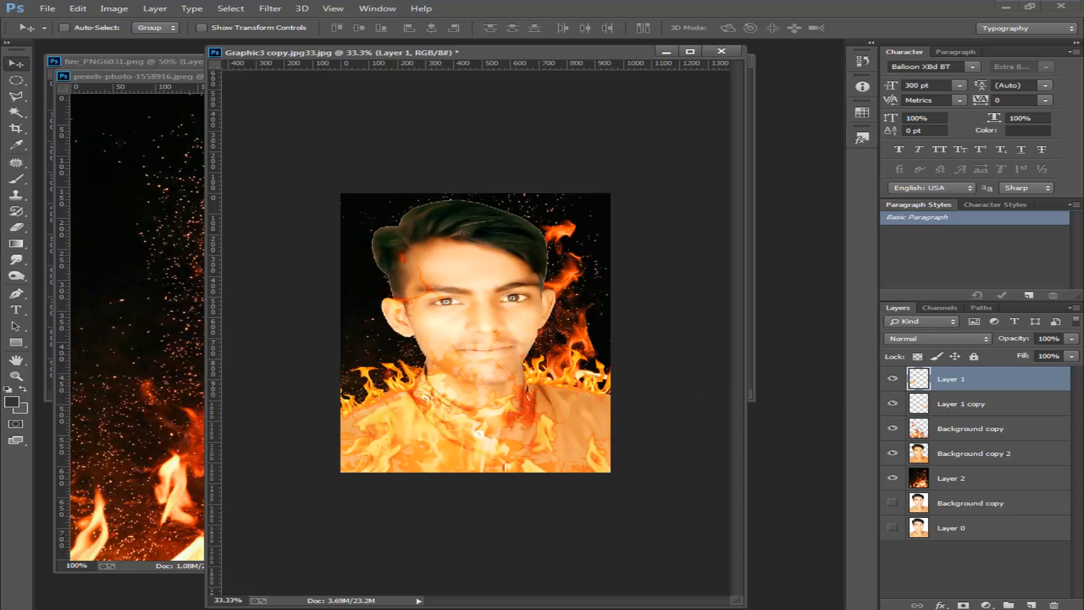
key("ctrl+o")
scroll(542, 266, "down", 5)
left_click(395, 421)
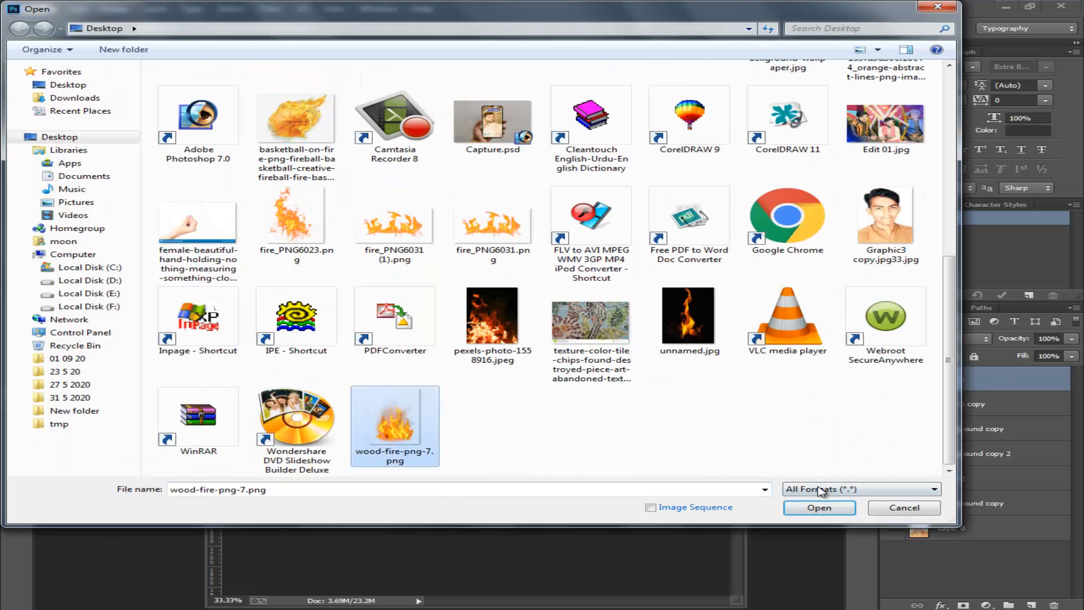
left_click(819, 507)
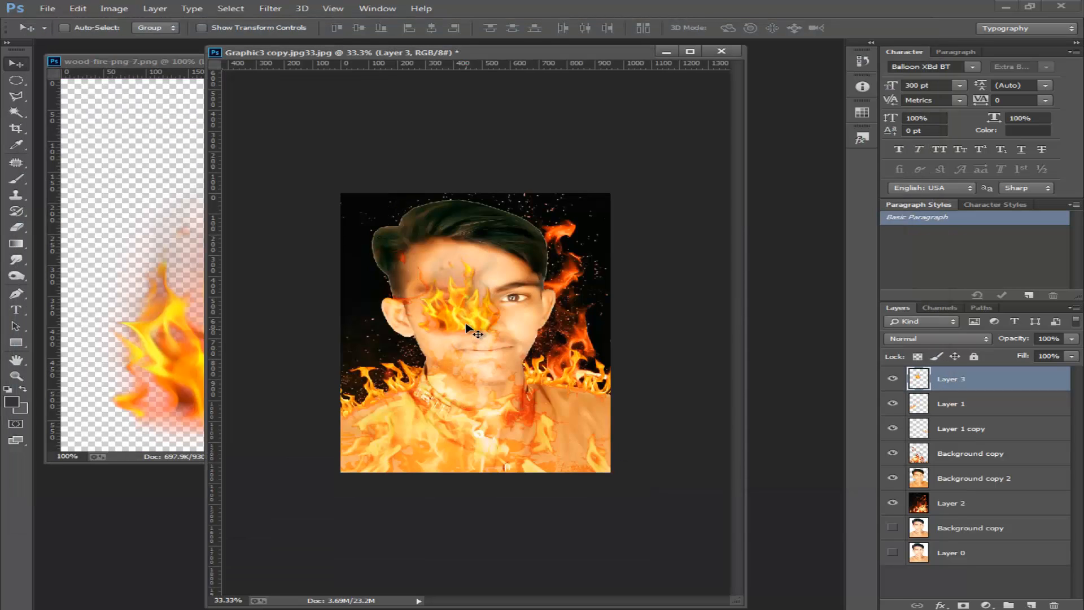
- Move the Layer 3 fire from the man's face up onto his hair
left_click_drag(467, 328, 570, 180)
left_click(697, 50)
key("ctrl+minus")
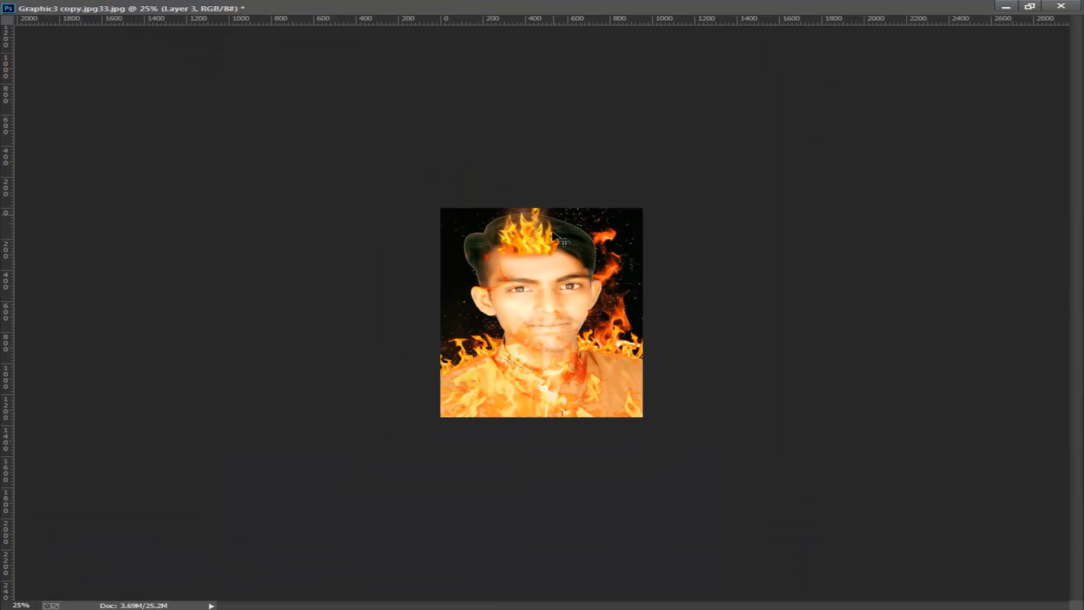
left_click_drag(435, 198, 649, 316)
left_click_drag(502, 229, 347, 120)
left_click(453, 232, "alt")
left_click(373, 173, "alt")
left_click_drag(446, 79, 547, 125)
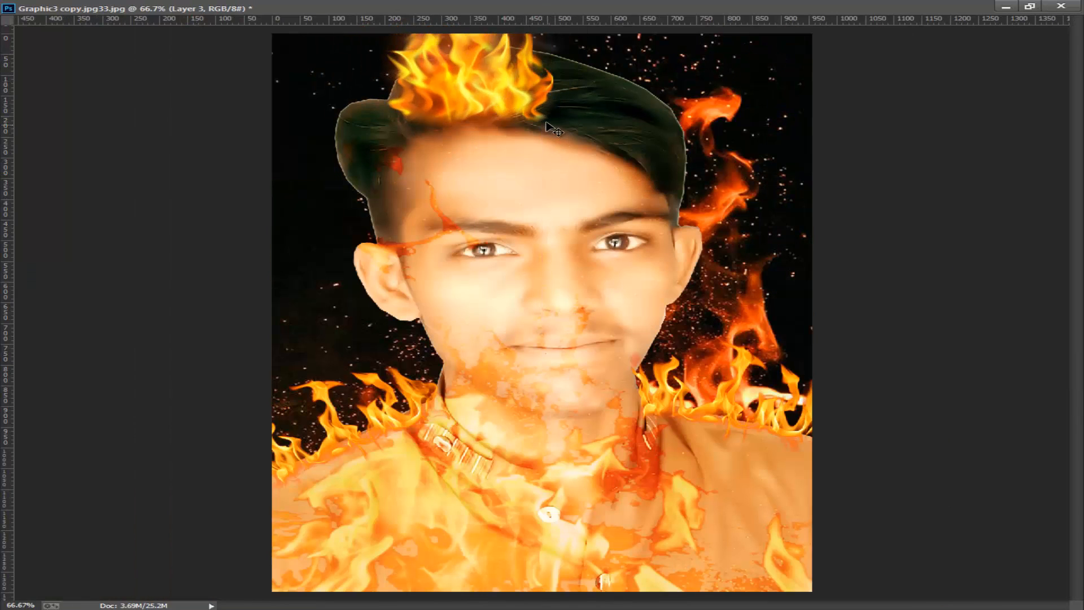
- Widen the Layer 3 fire with Free Transform and position it across the man's hair
key("ctrl+t")
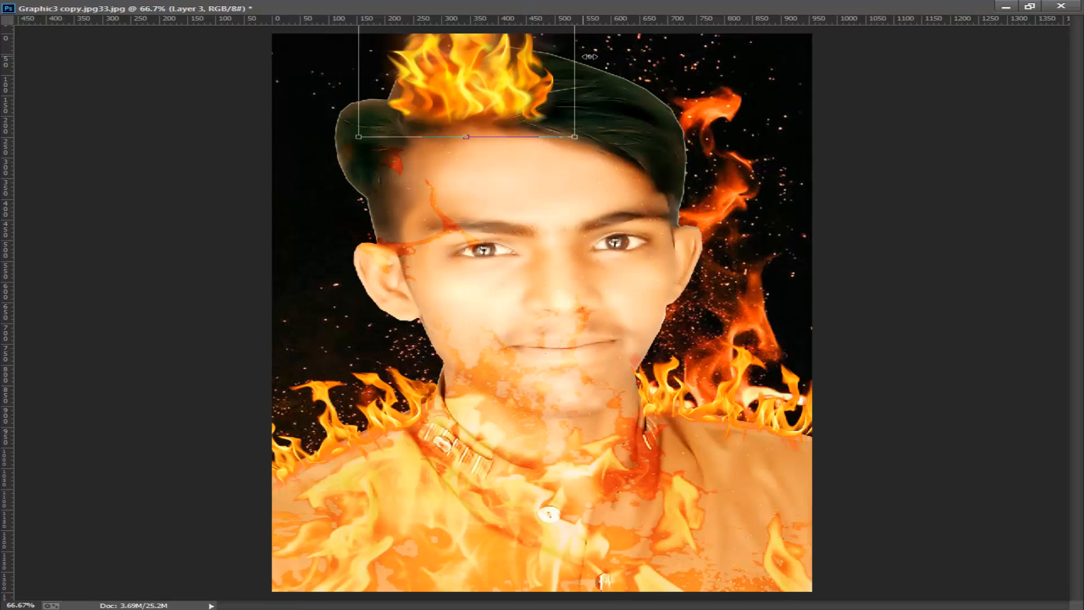
left_click_drag(590, 57, 653, 63)
left_click(568, 74, "alt")
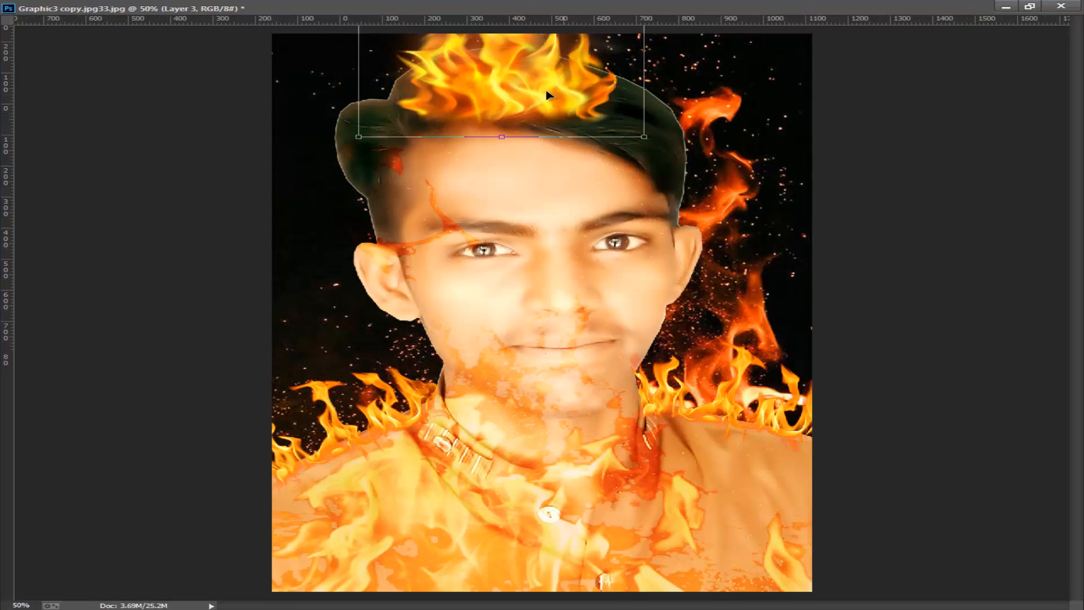
mouse_move(511, 177)
left_mouse_down()
mouse_move(508, 218)
mouse_move(510, 188)
left_mouse_up()
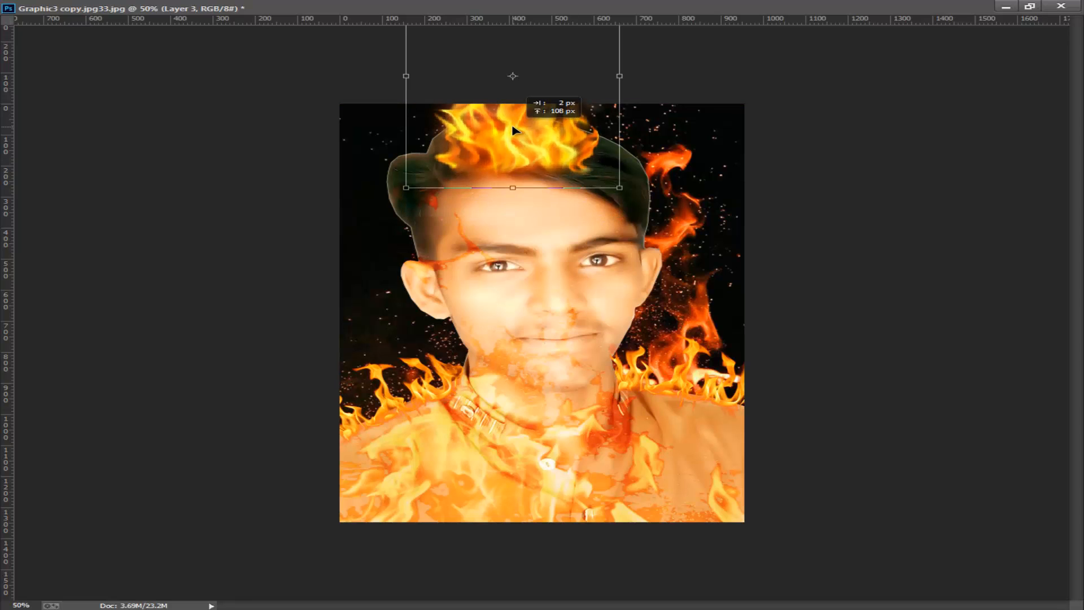
- Warp the Layer 3 fire so it curves along the man's hairline, and apply the transformation
right_click(512, 127)
left_click(592, 223)
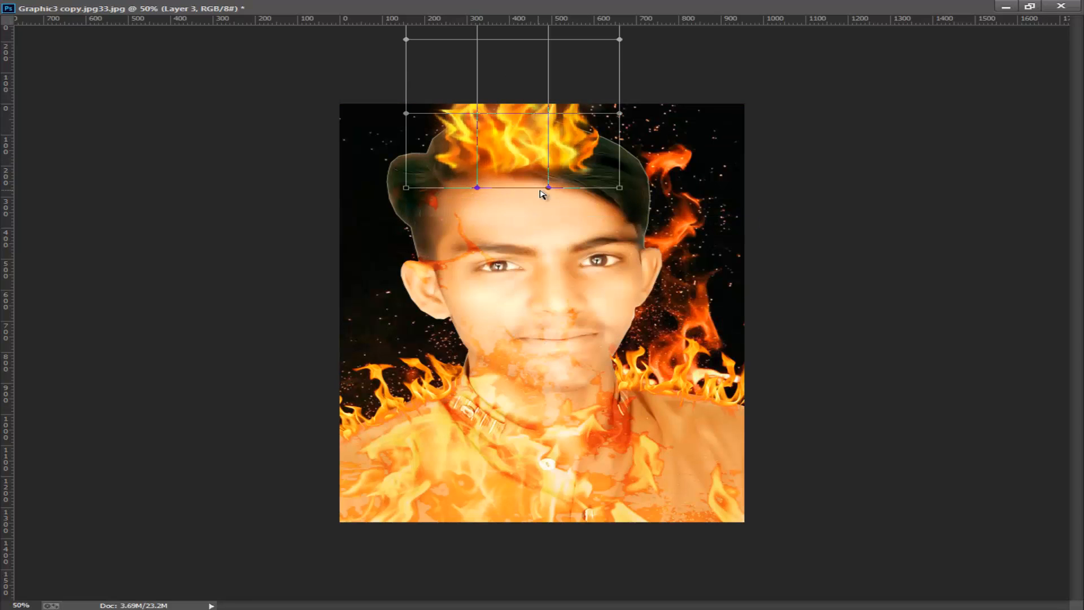
left_click_drag(621, 192, 604, 216)
left_click_drag(621, 117, 689, 179)
left_click_drag(612, 221, 686, 264)
left_click_drag(406, 114, 433, 113)
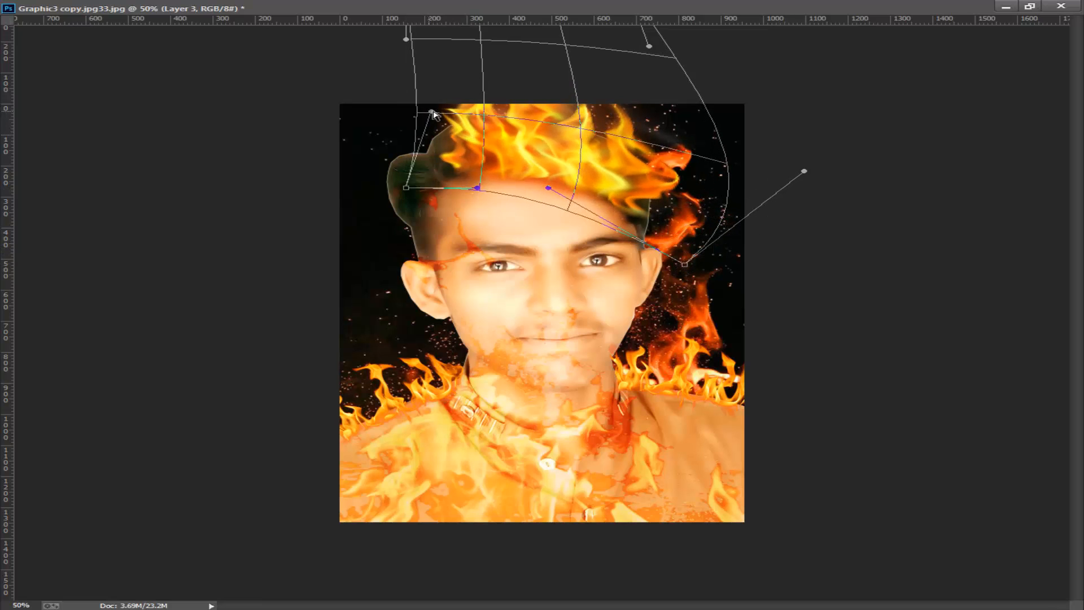
left_click_drag(403, 37, 246, 37)
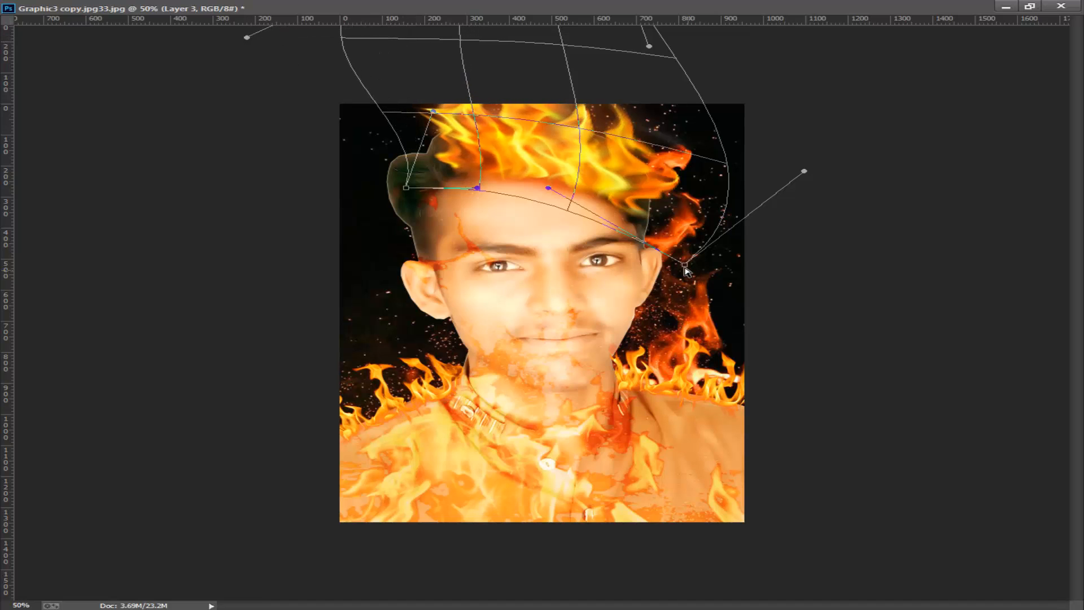
left_click_drag(685, 266, 627, 220)
left_click_drag(406, 188, 426, 181)
left_click(1028, 7)
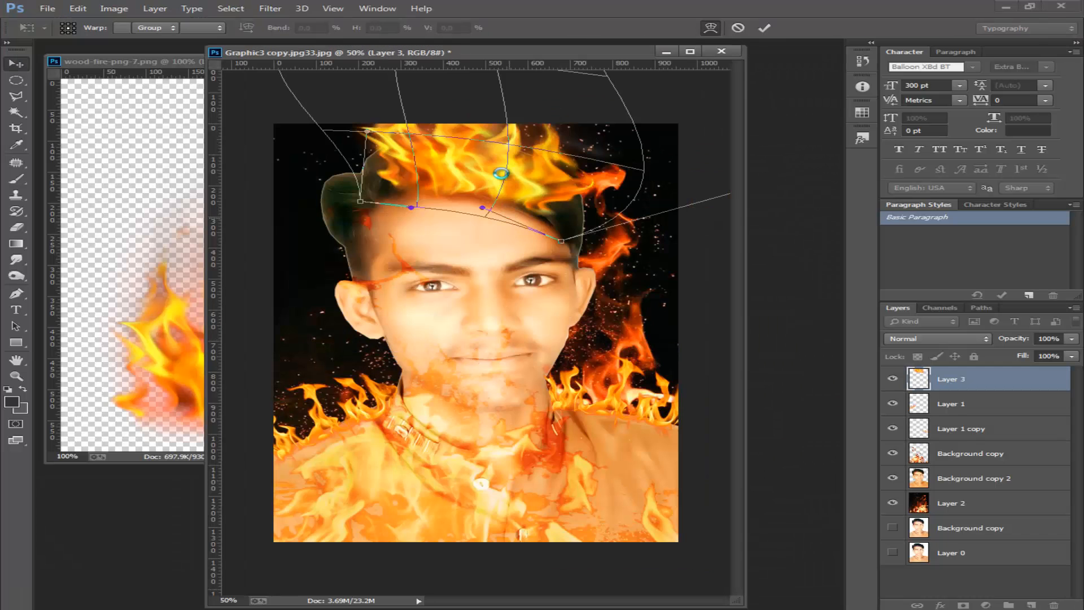
key("Return")
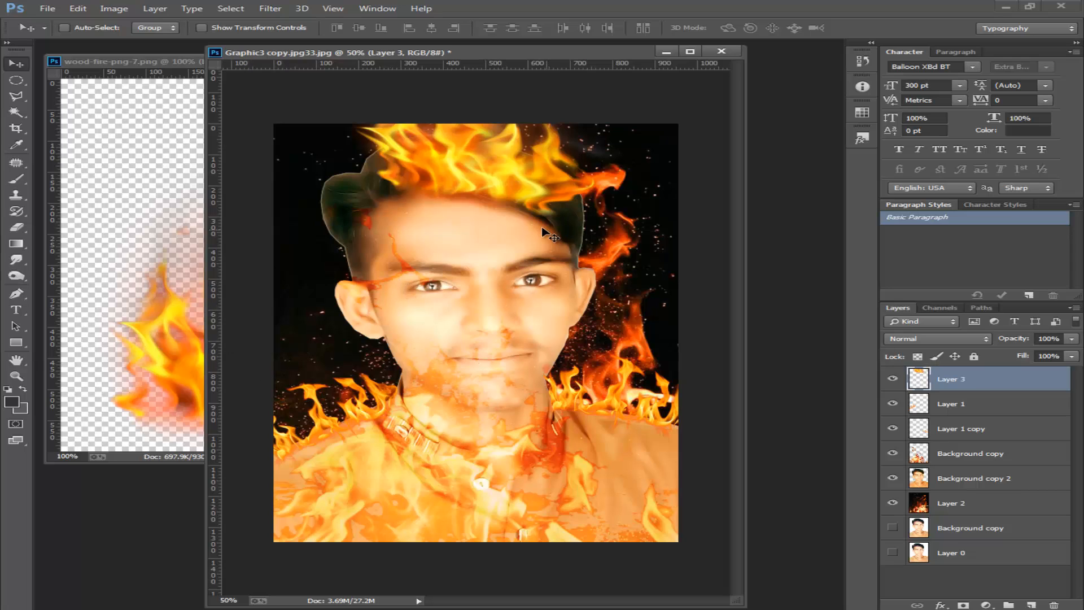
- Scale Layer 3 to 77.34% width and 98.71% height, rotate it -7.95°, and fit the flames over the front of the hair
key("ctrl+t")
left_click_drag(646, 102, 601, 102)
left_click_drag(503, 174, 479, 184)
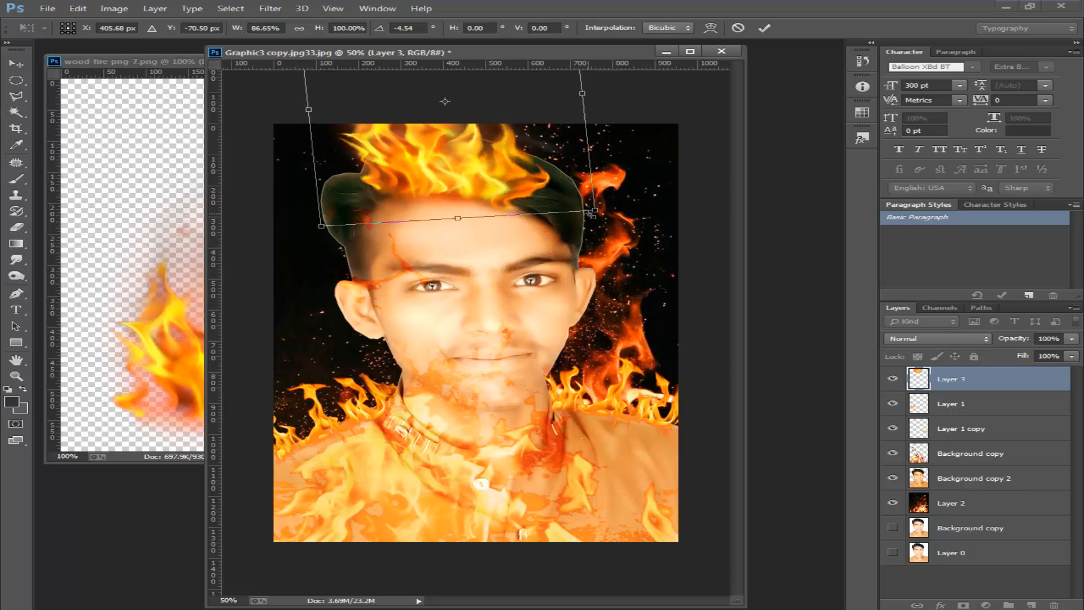
left_click_drag(594, 211, 586, 207)
left_click_drag(576, 114, 552, 111)
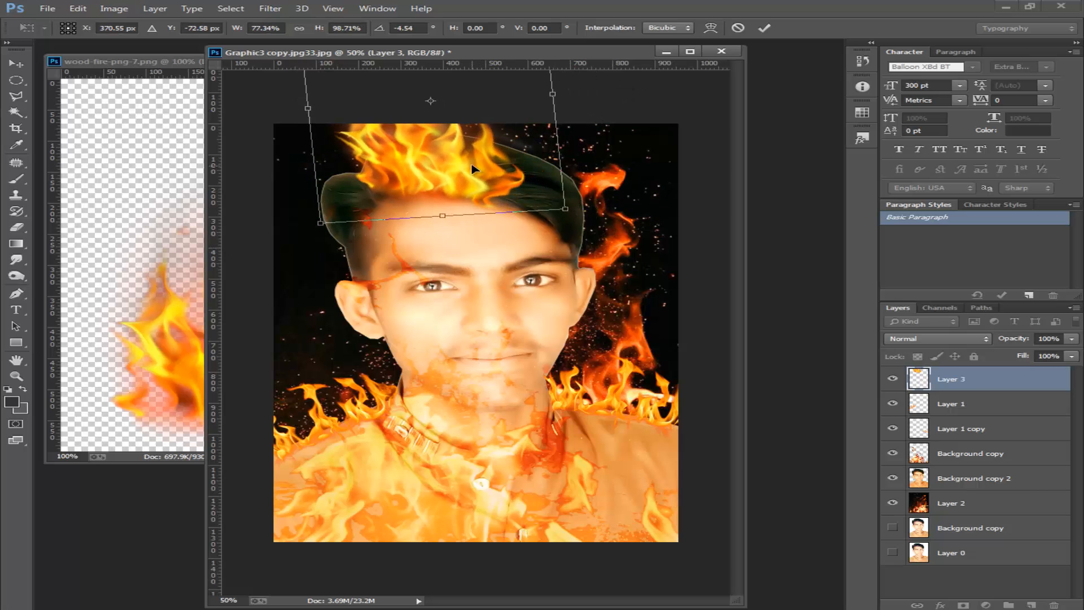
left_click_drag(477, 166, 477, 162)
left_click_drag(571, 212, 578, 201)
left_click_drag(468, 179, 463, 180)
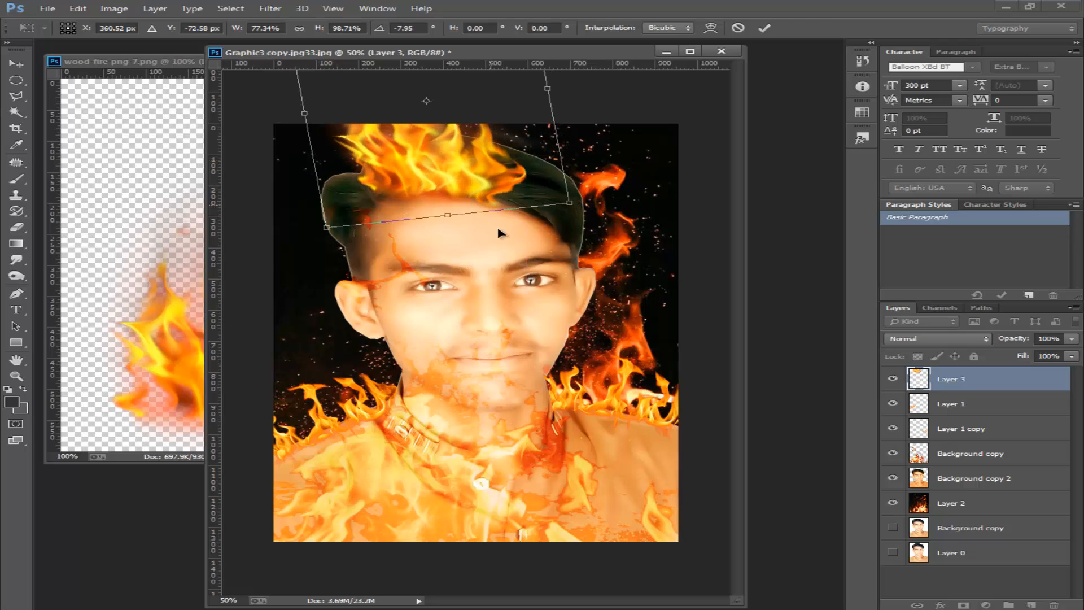
key("Return")
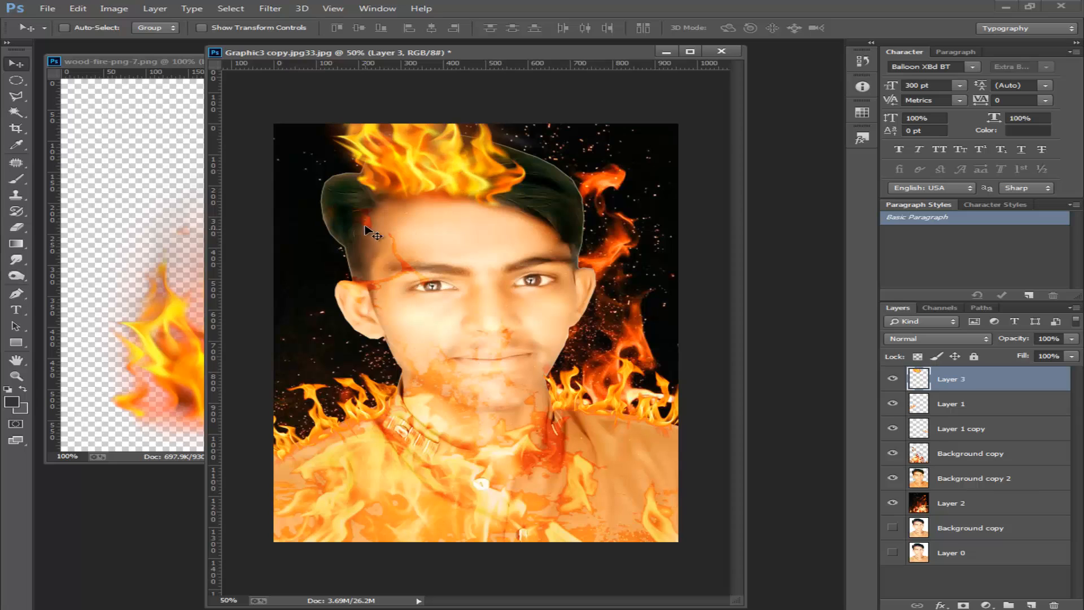
- Try the Soft Light and Linear Dodge (Add) blending modes on Layer 3
left_click(909, 337)
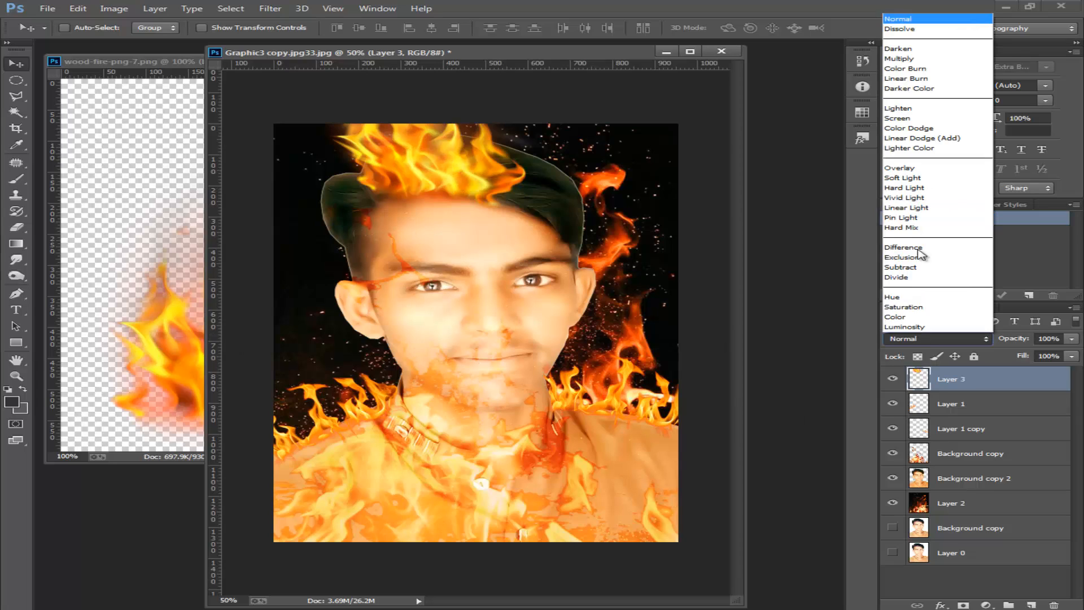
left_click(903, 176)
key("Up")
key("Up")
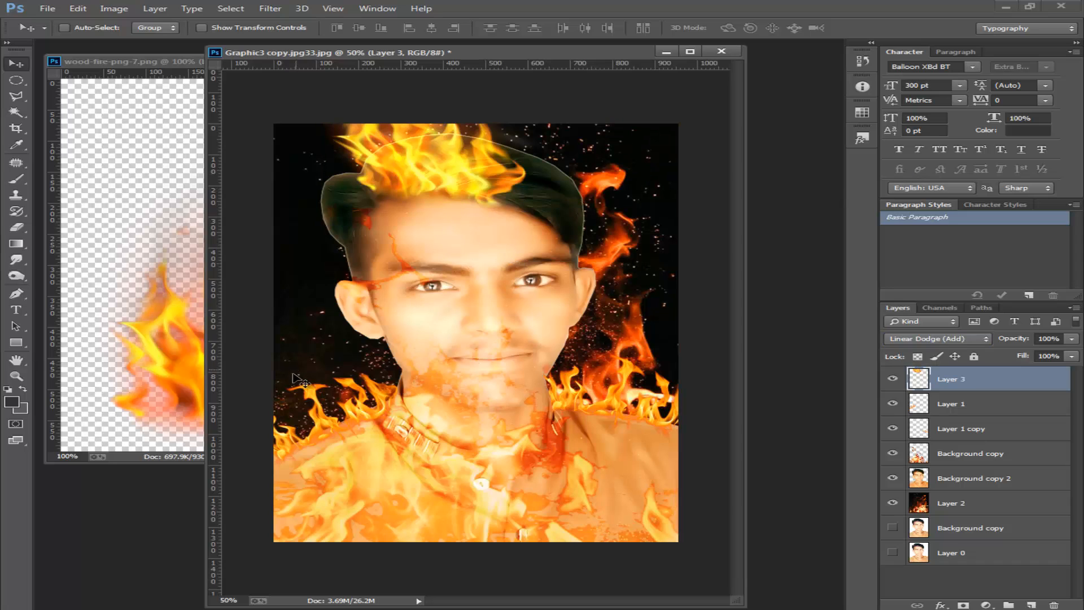
- Try Layer 3's blending modes from Hue back through Subtract to Hard Light
left_click(932, 339)
left_click(904, 295)
key("Up")
key("Up")
key("Up")
key("Up")
key("Up")
key("Up")
key("Up")
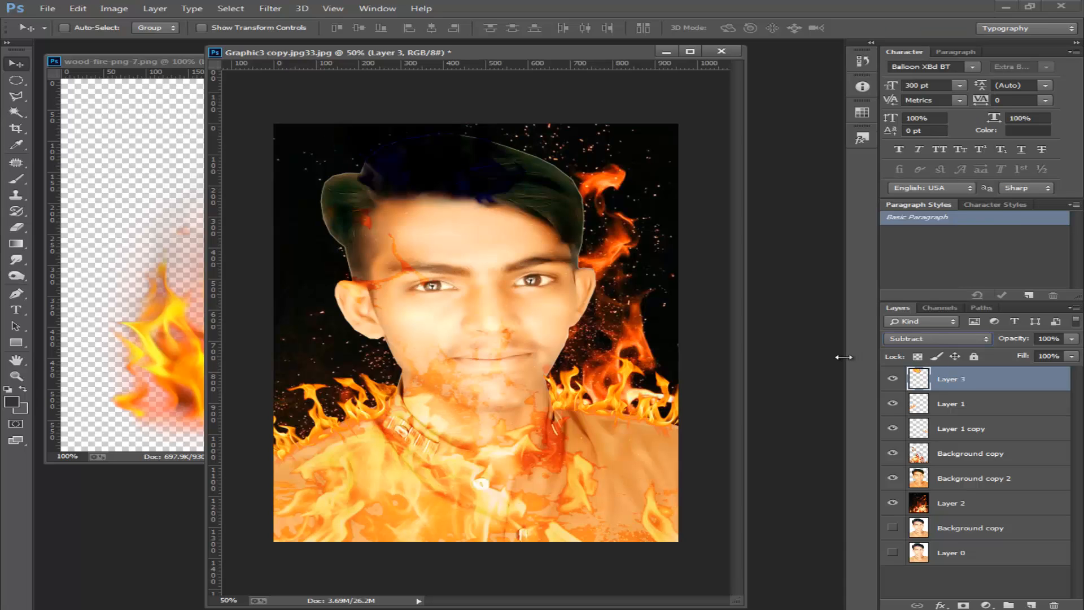
key("Up")
key("Up")
key("Up")
key("Up")
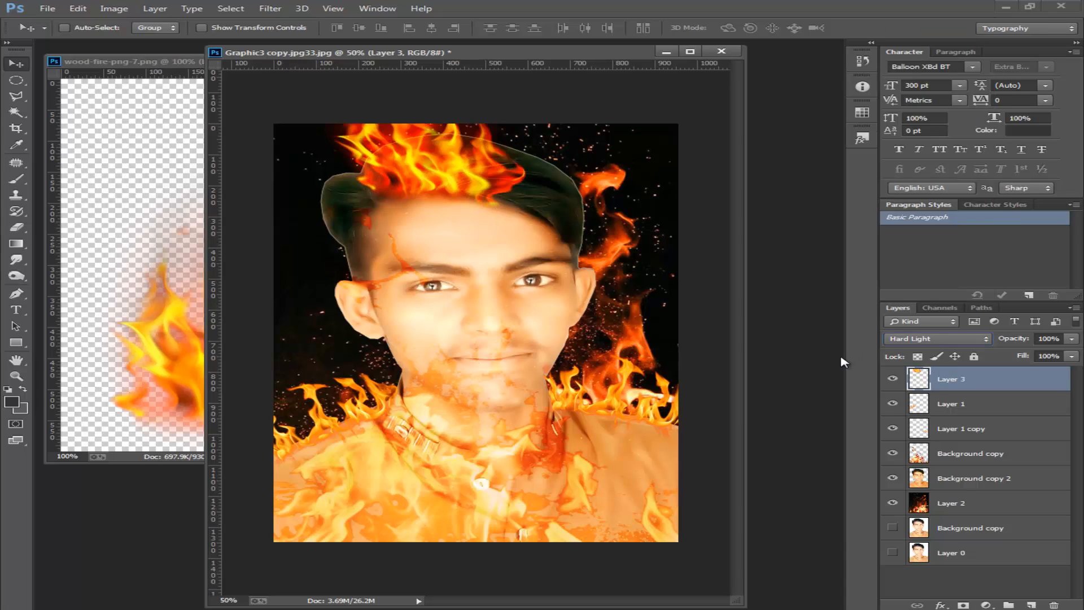
- Compare the Linear Dodge (Add), Screen and Lighten blending modes on the Layer 3 hair fire
key("Down")
key("Down")
key("Up")
key("Up")
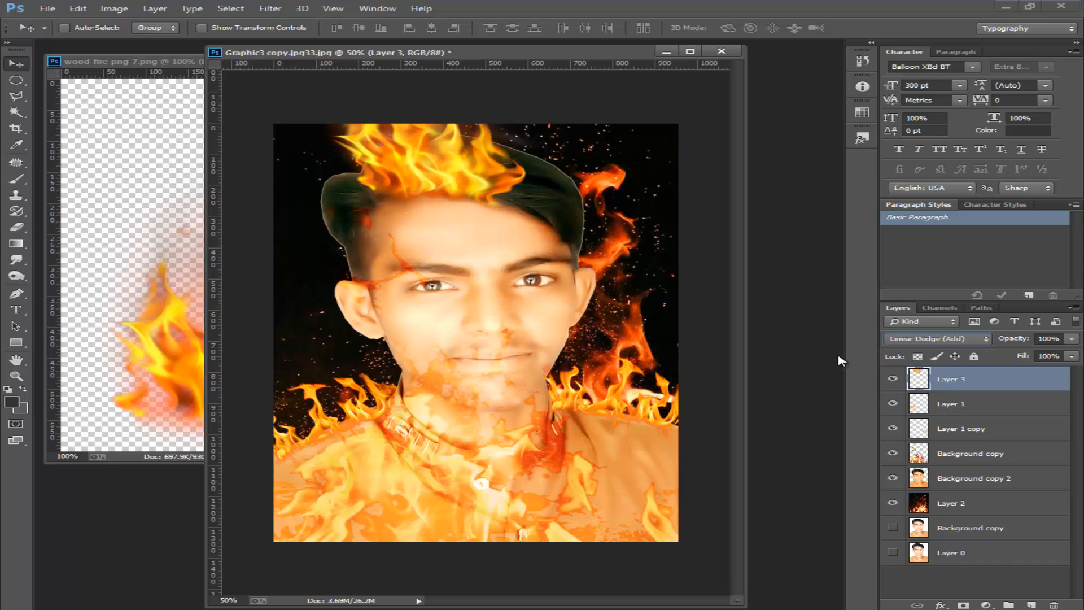
key("Up")
key("Up")
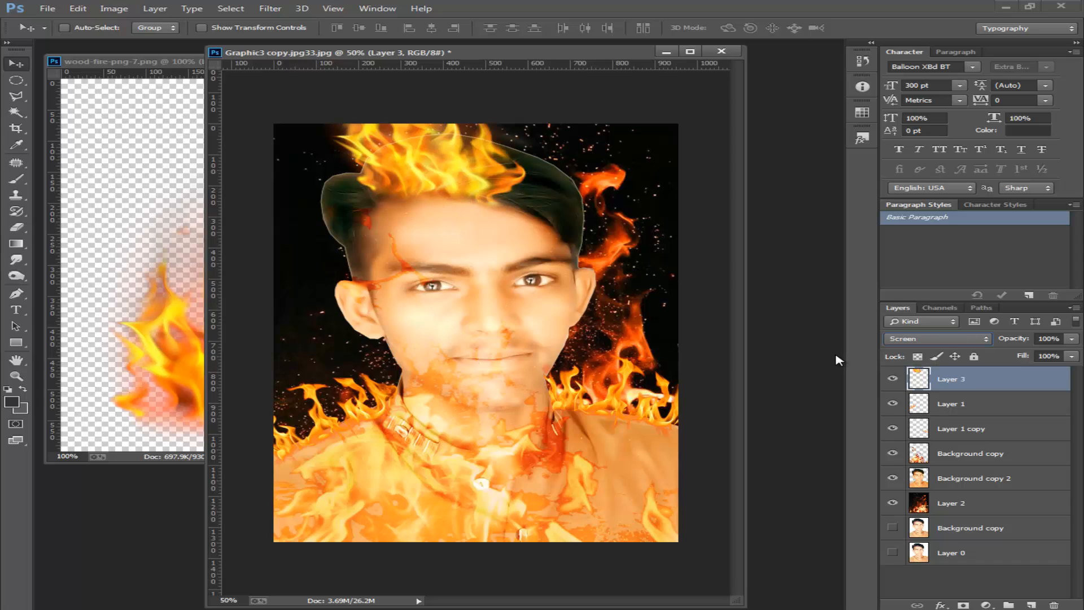
key("Up")
key("Up")
key("Down")
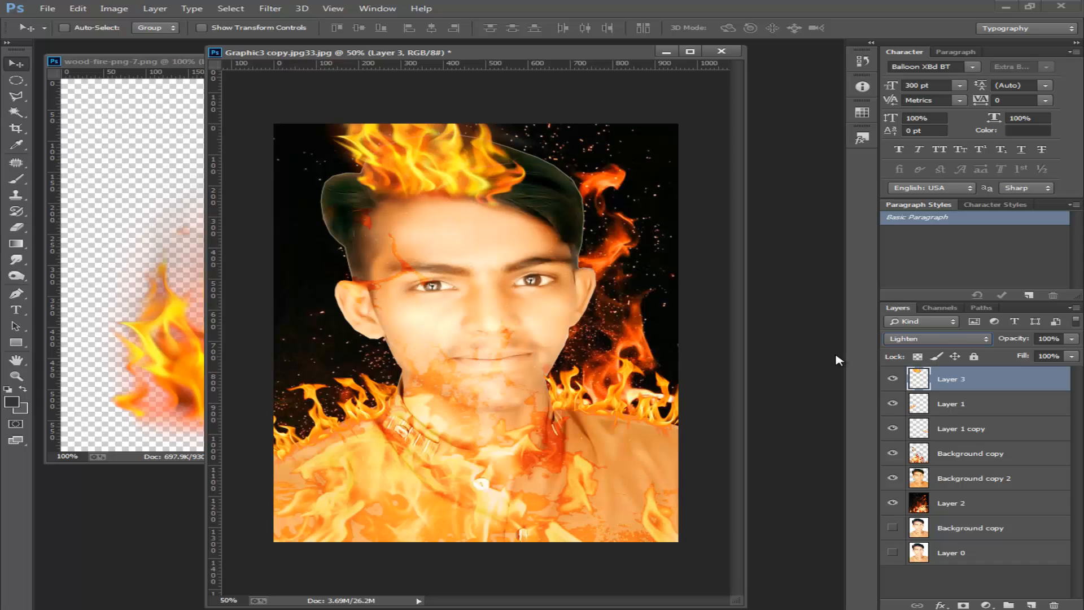
key("Up")
key("Up")
key("Up")
key("Up")
key("Up")
key("Up")
- Try Vivid Light on Layer 3 and cycle its blending modes from Color back through Hard Light and Screen to Darken
left_click(920, 339)
left_click(918, 195)
left_click(935, 340)
left_click(931, 331)
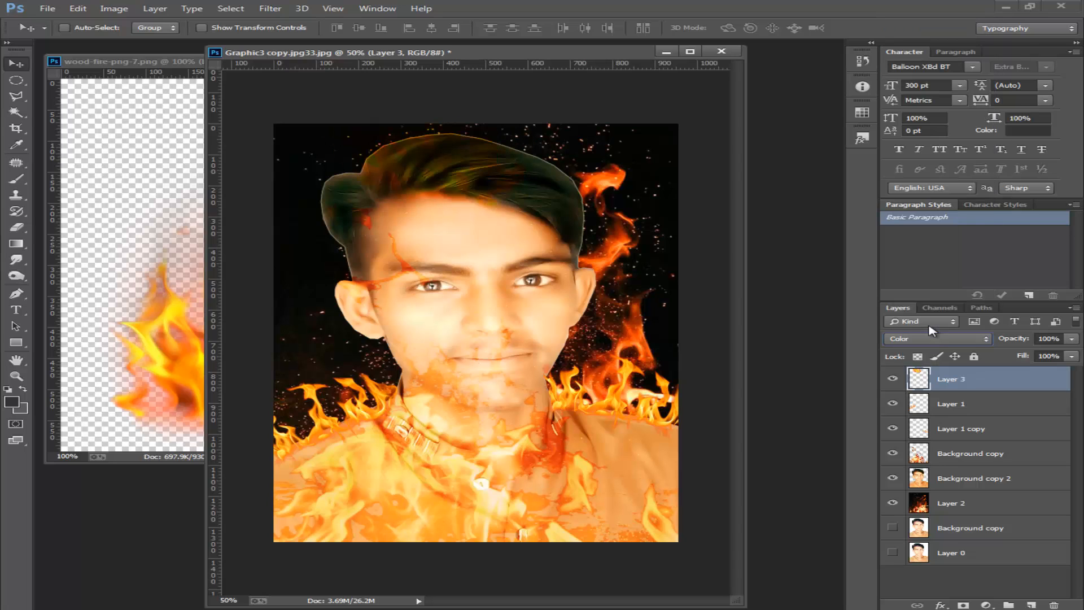
key("Up")
key("Up")
key("Up")
key("Up")
key("Up")
key("Up")
key("Up")
key("Up")
key("Up")
key("Up")
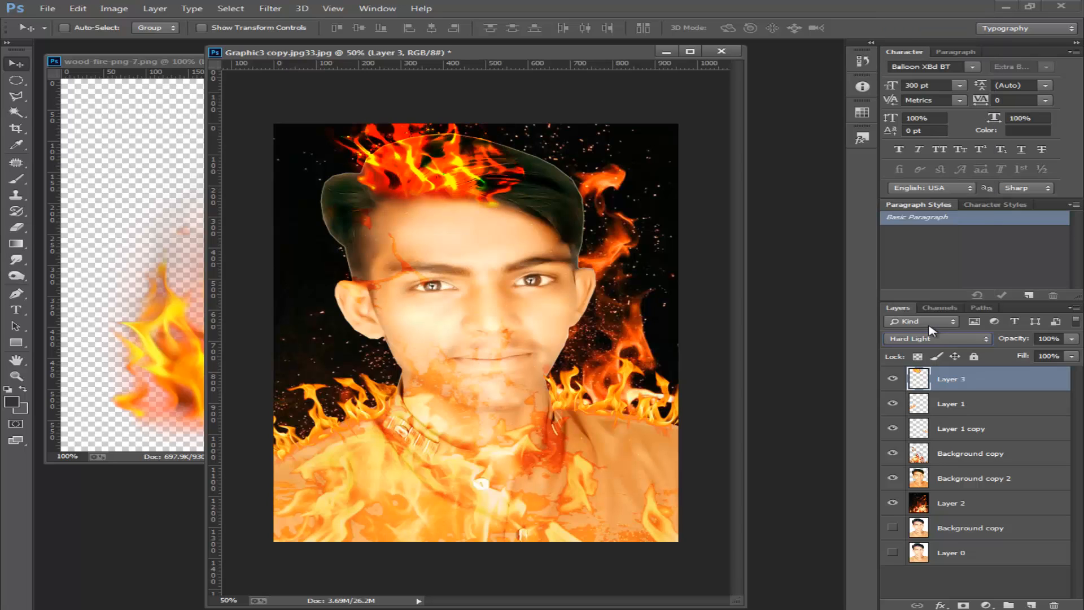
key("Up")
key("Up")
key("Up")
key("Up")
key("Up")
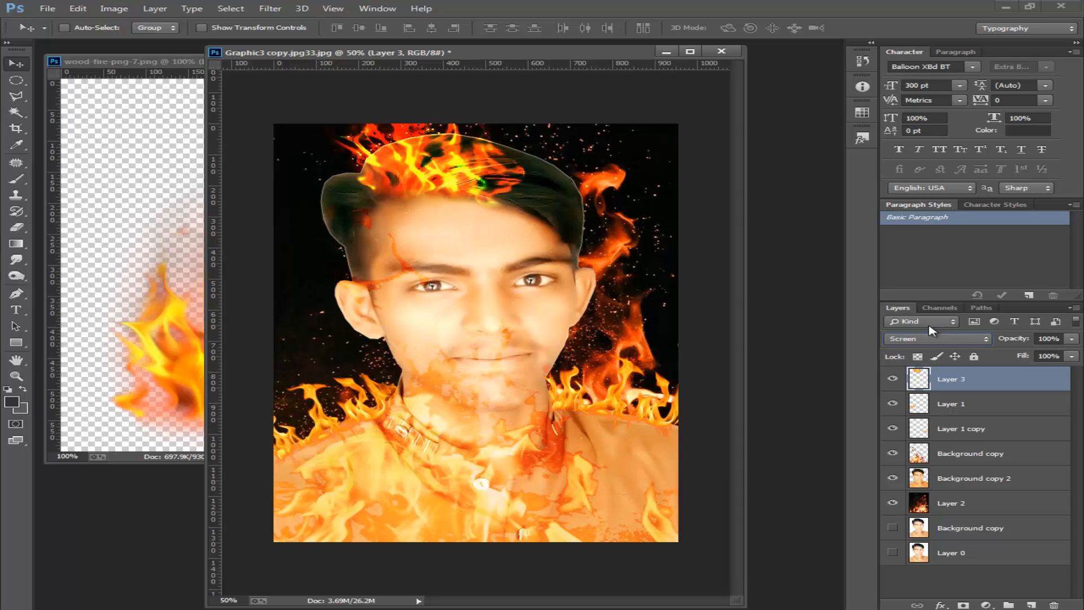
key("Up")
key("Up")
key("Up")
key("Up")
key("Up")
key("Up")
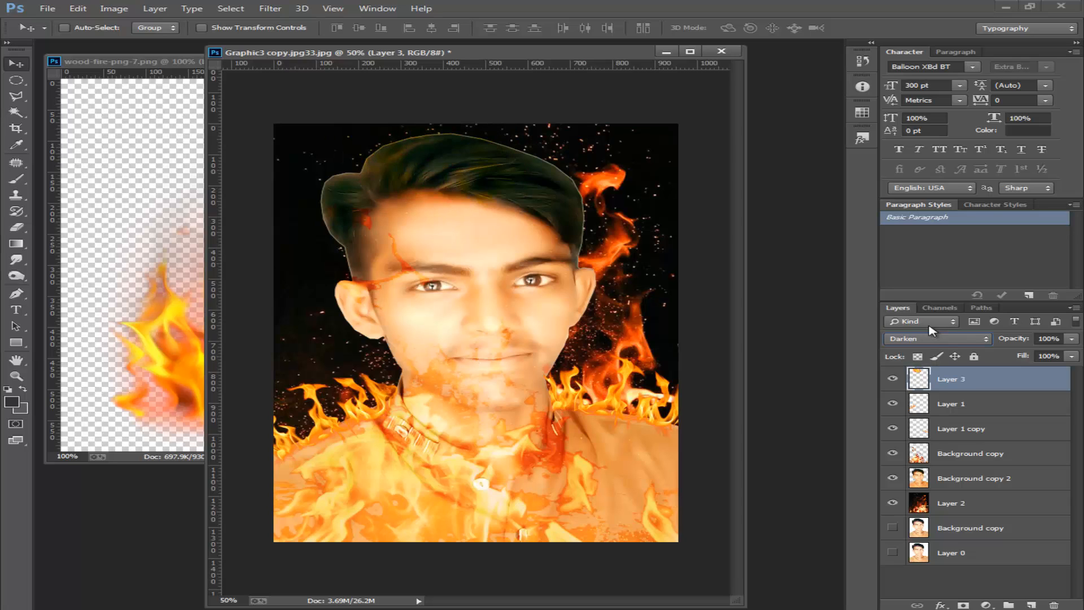
- Set Layer 3's blending mode to Lighten
left_click(935, 342)
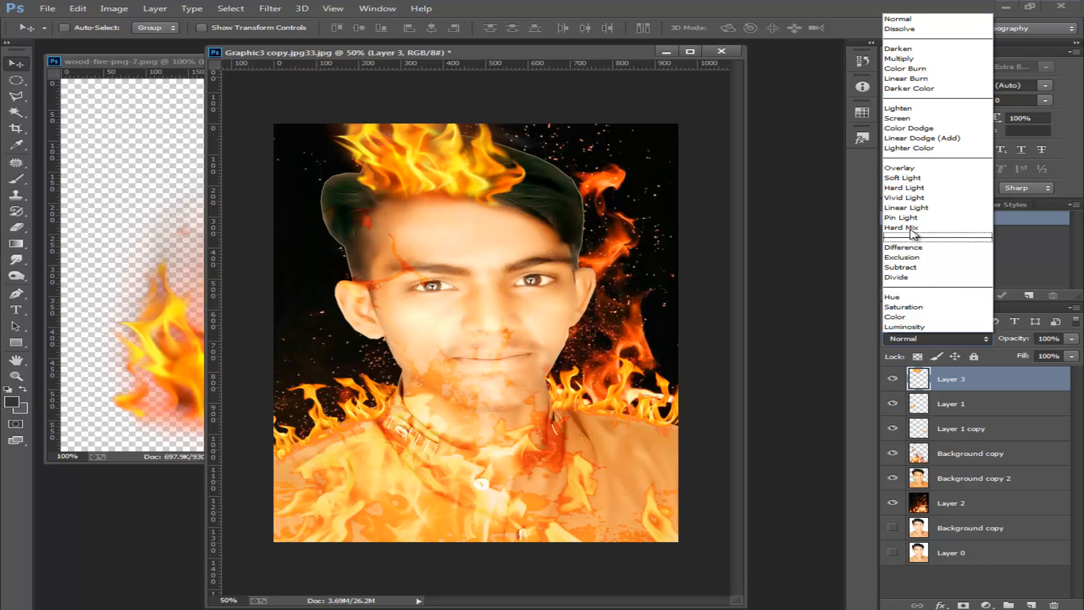
left_click(924, 88)
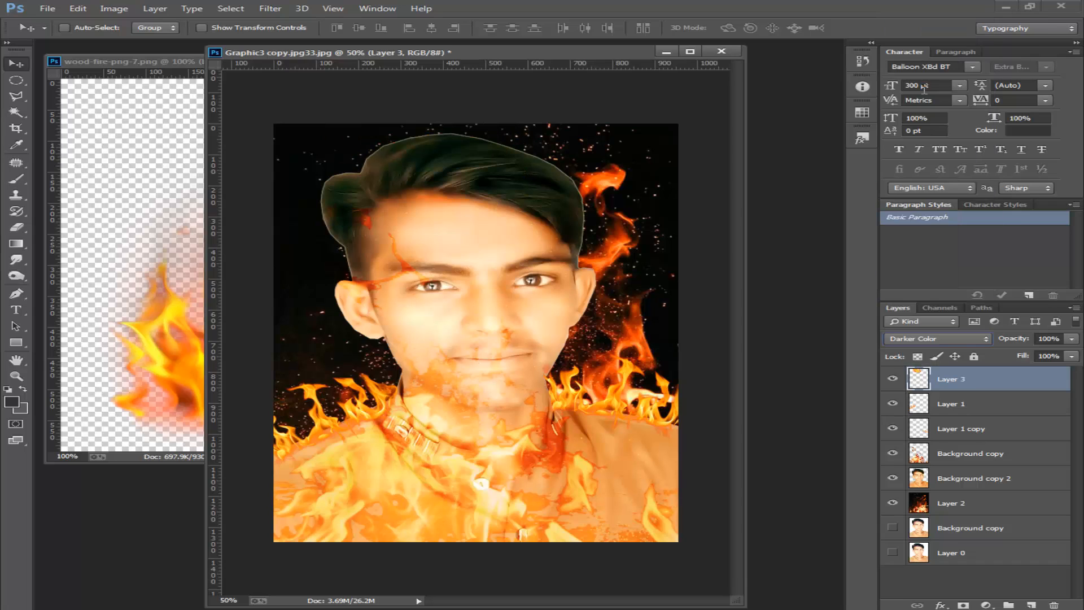
key("Down")
key("Down")
key("Down")
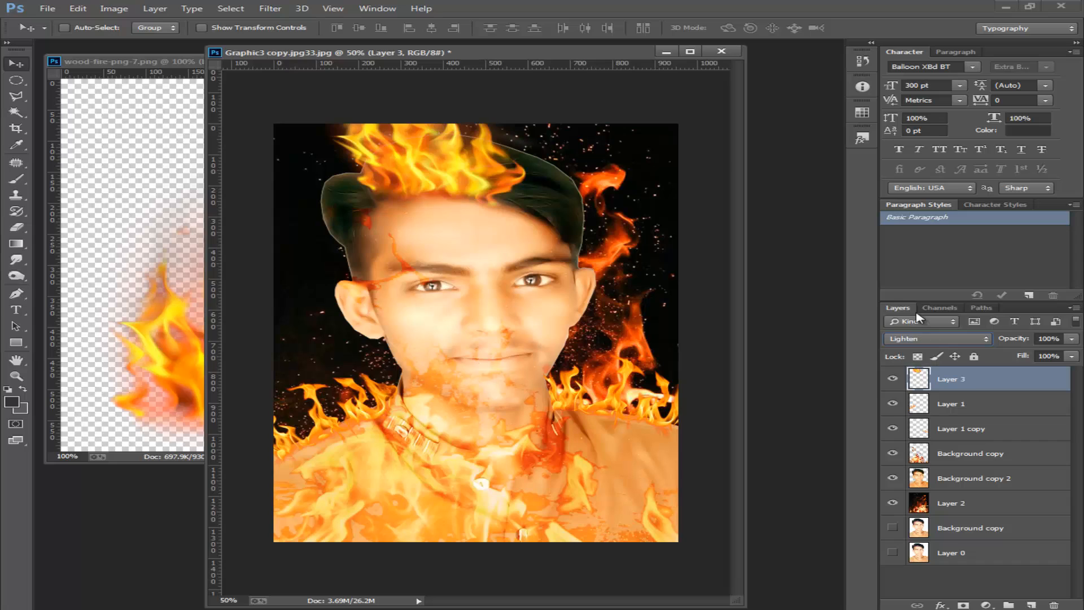
- Set Layer 3's blending mode to Linear Dodge (Add) and place a duplicate of its flames over the right half of the hair
key("Down")
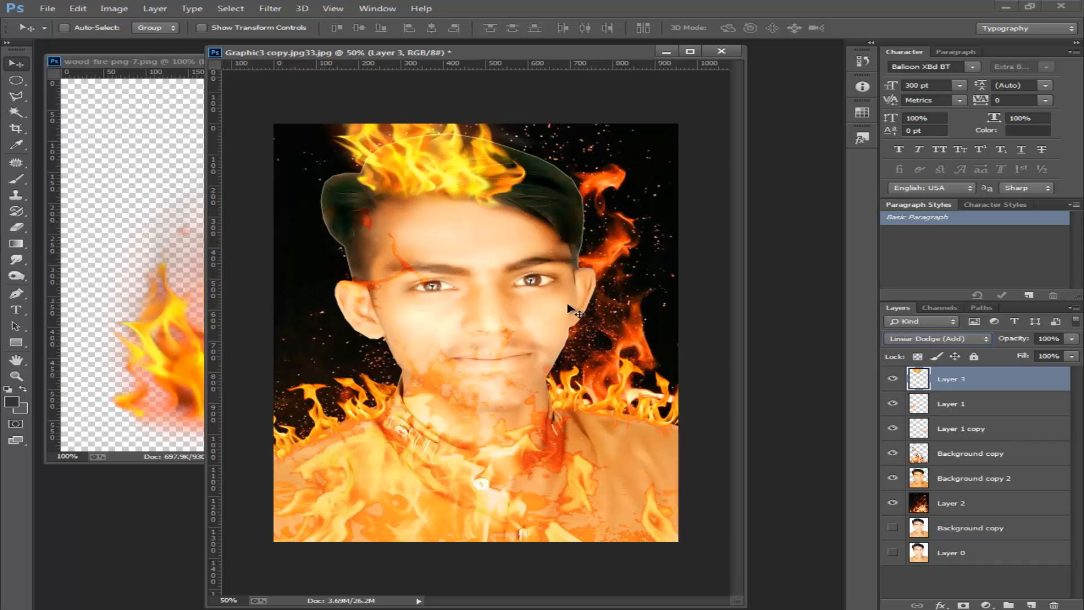
left_click(131, 359)
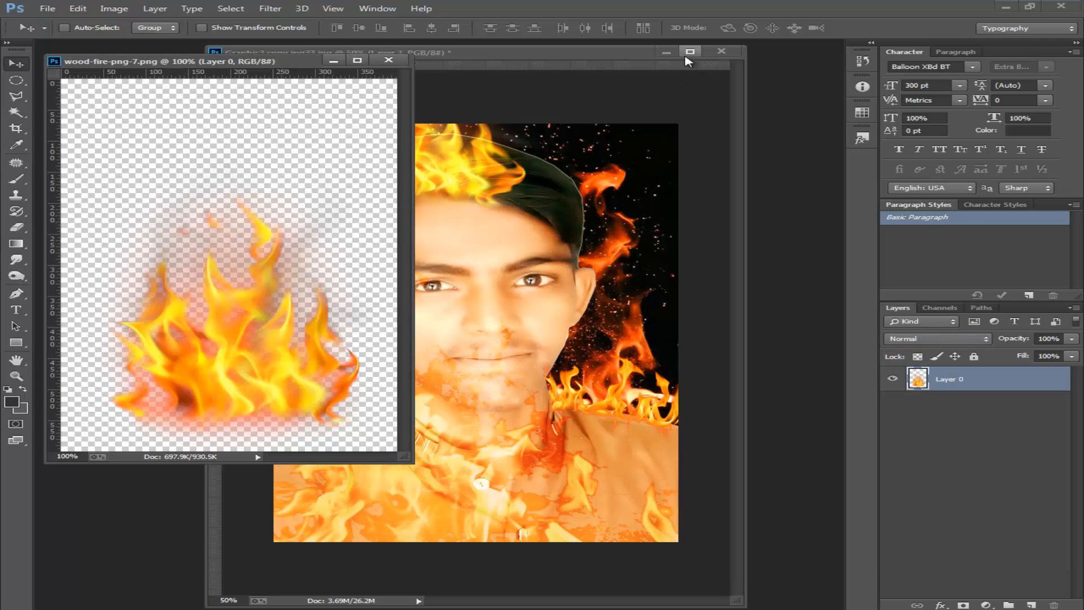
left_click(689, 53)
left_click_drag(487, 165, 589, 164)
- Warp the duplicated flames on Layer 3 copy so they curve down along the right edge of the man's hair
key("ctrl+t")
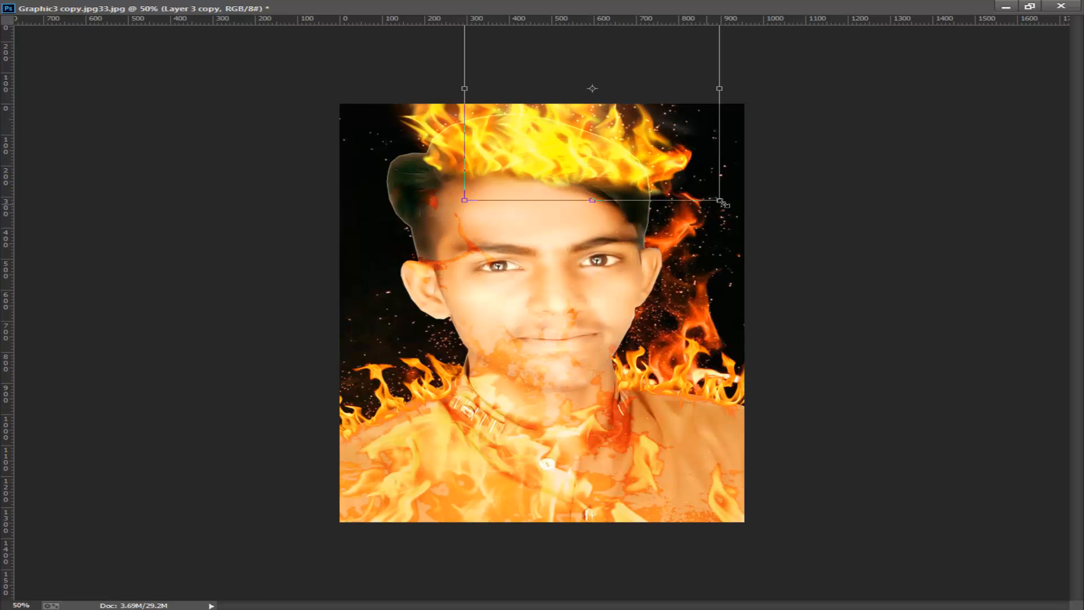
right_click(709, 199)
left_click(743, 295)
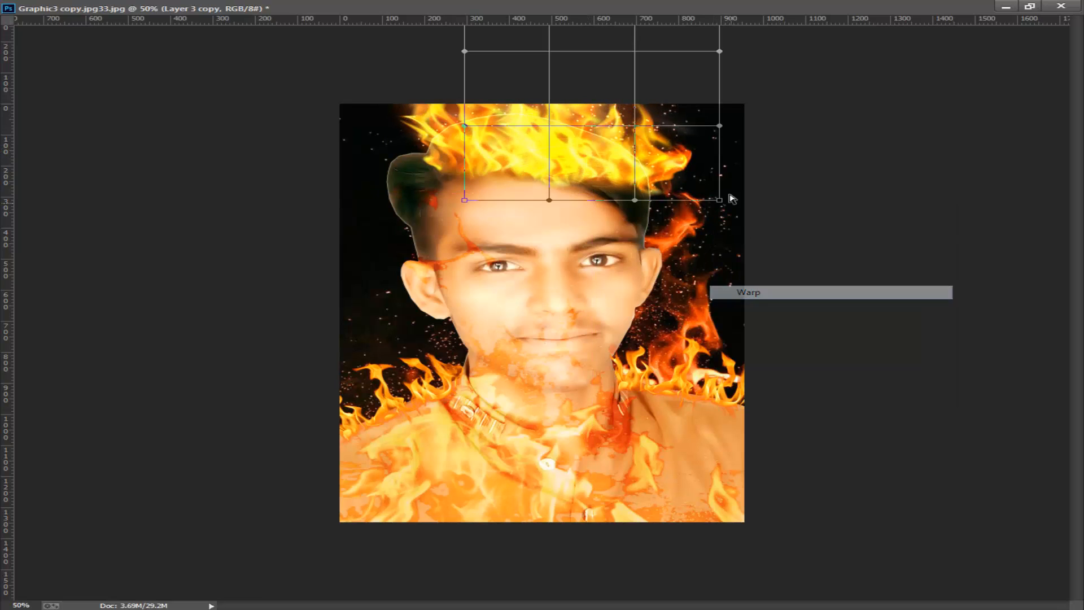
left_click_drag(719, 201, 637, 240)
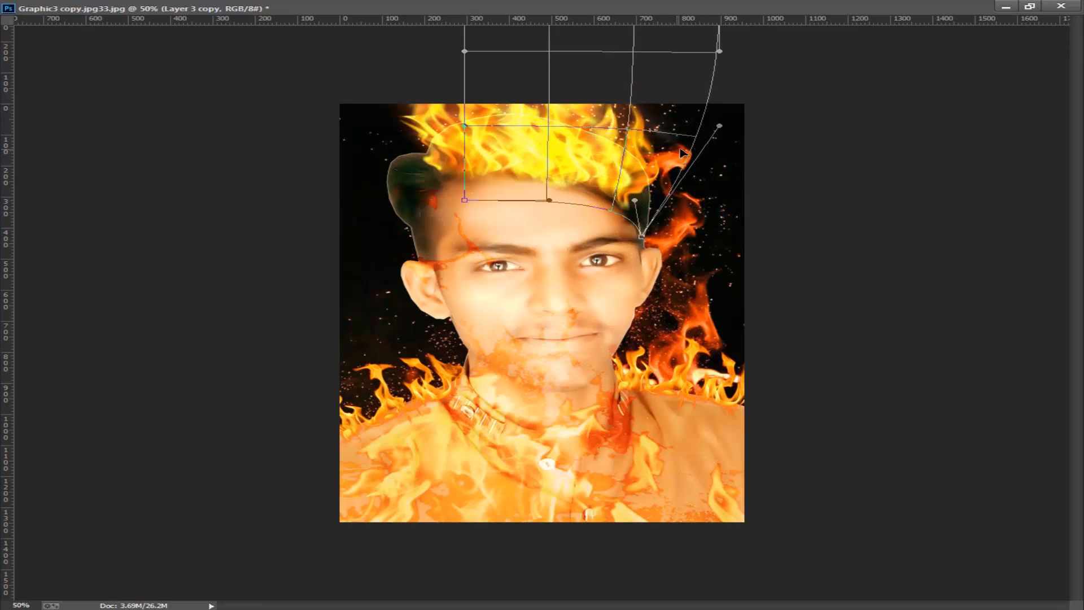
left_click_drag(696, 138, 703, 147)
left_click_drag(573, 164, 598, 163)
left_click_drag(662, 184, 645, 200)
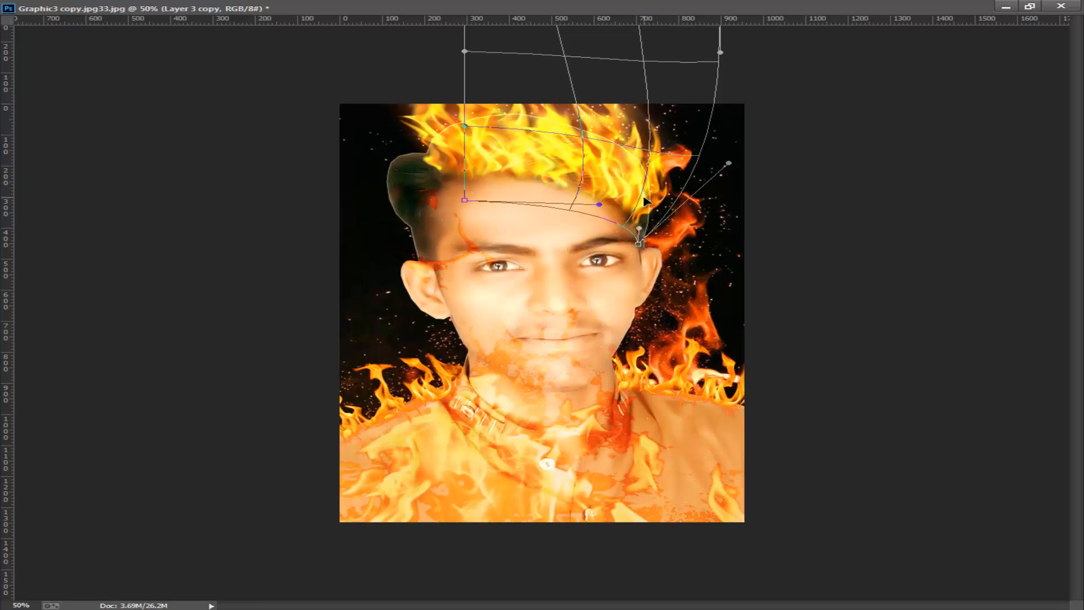
key("Return")
left_click(1029, 7)
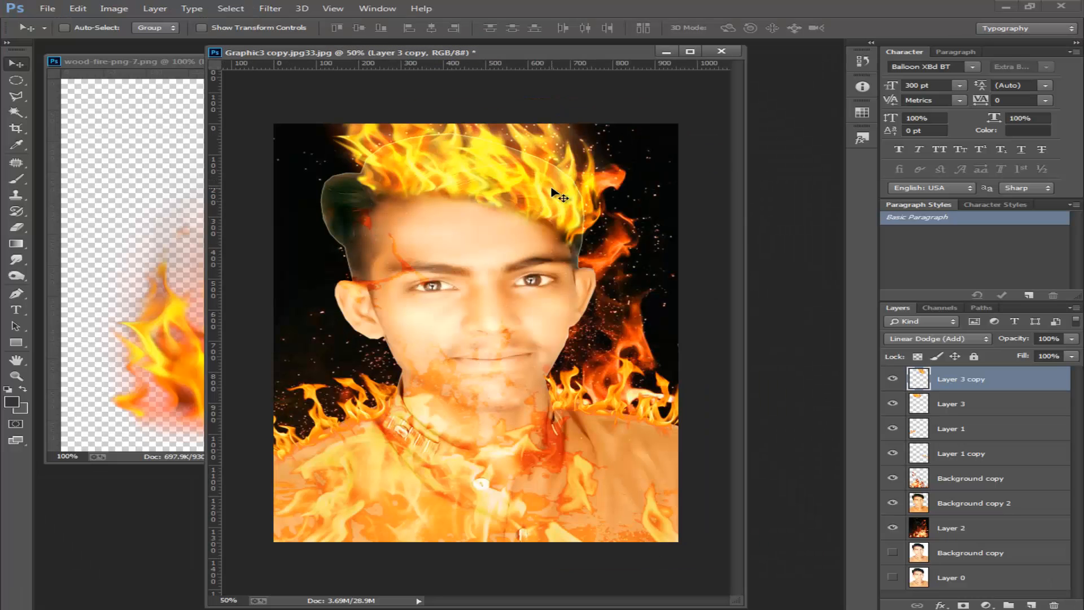
- Duplicate the Layer 3 copy flames and move the duplicate over the left side of the hair
left_click_drag(388, 171, 356, 210)
key("ctrl+z")
key("ctrl+j")
left_click_drag(527, 190, 363, 205)
left_click(690, 51)
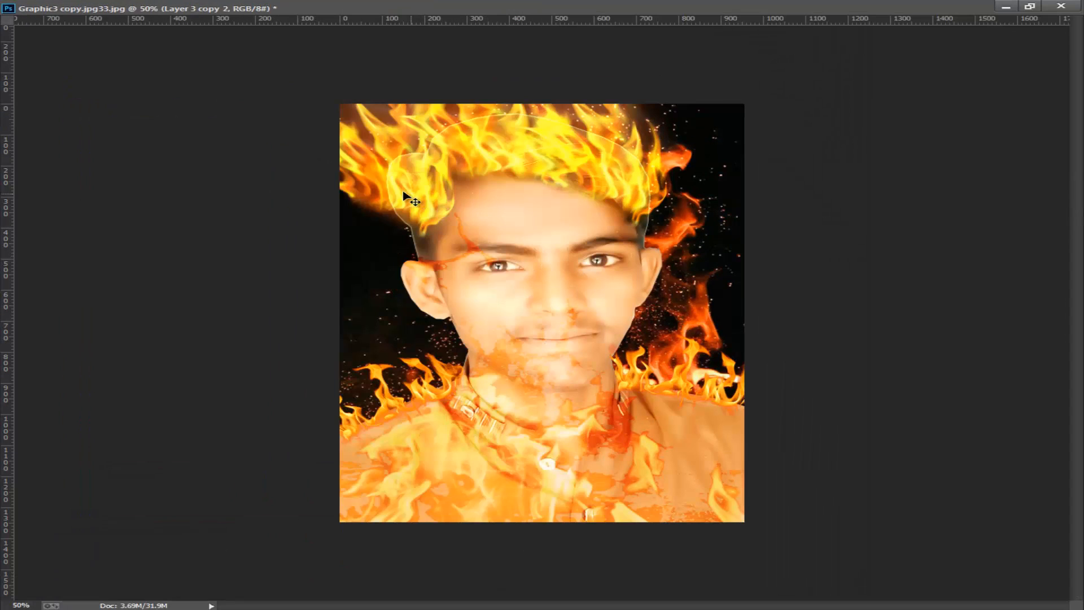
- Flip the Layer 3 copy 2 flames horizontally and reposition them over the left side of the hair
key("ctrl+t")
left_click_drag(266, 127, 382, 126)
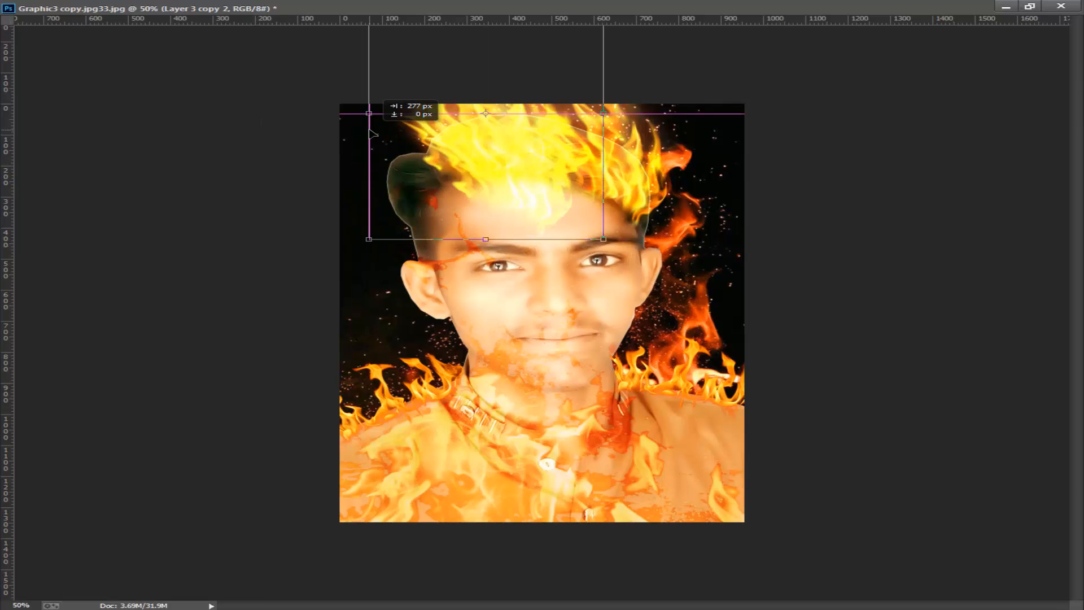
key("ctrl+z")
left_click_drag(252, 114, 663, 115)
left_click_drag(600, 150, 451, 142)
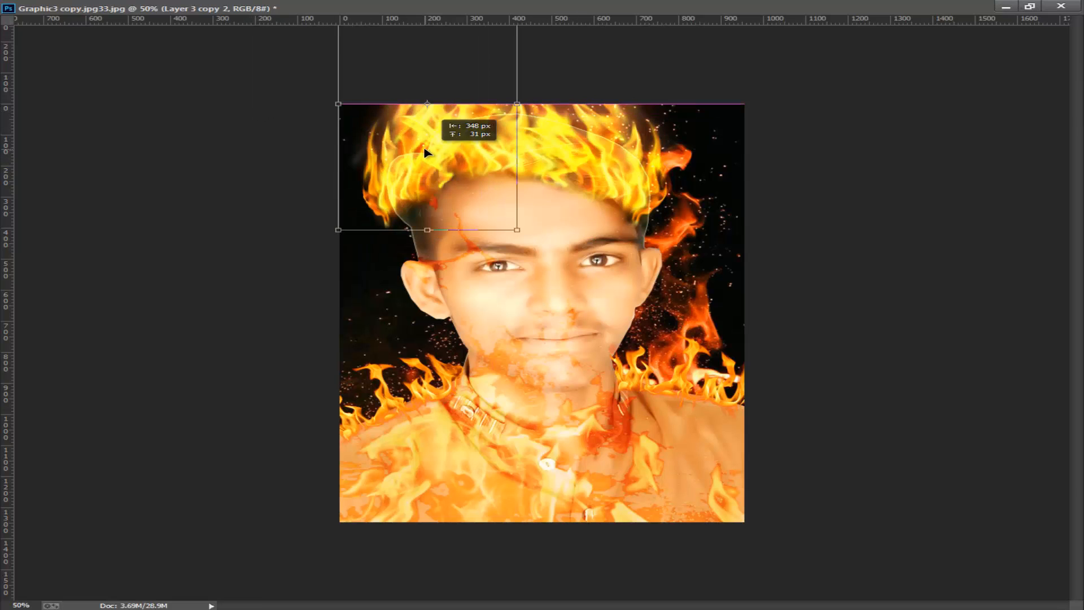
- Rotate the flipped flames counterclockwise to follow the left hair edge, widen them to about 474 px, and apply the transform
left_click_drag(556, 243, 590, 192)
left_click_drag(438, 176, 424, 176)
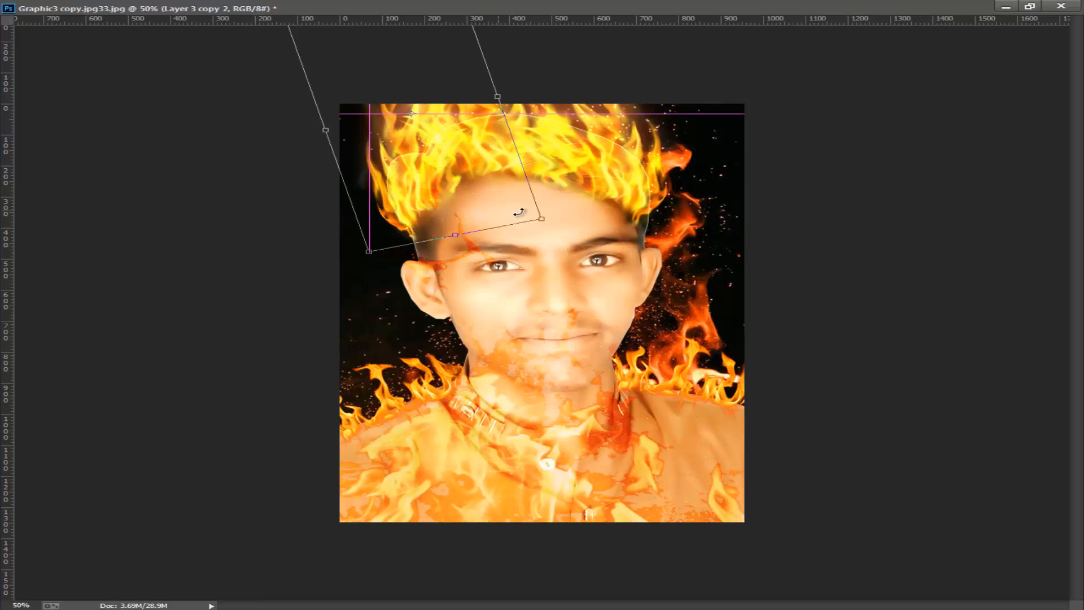
left_click_drag(558, 209, 577, 188)
left_click_drag(439, 185, 420, 193)
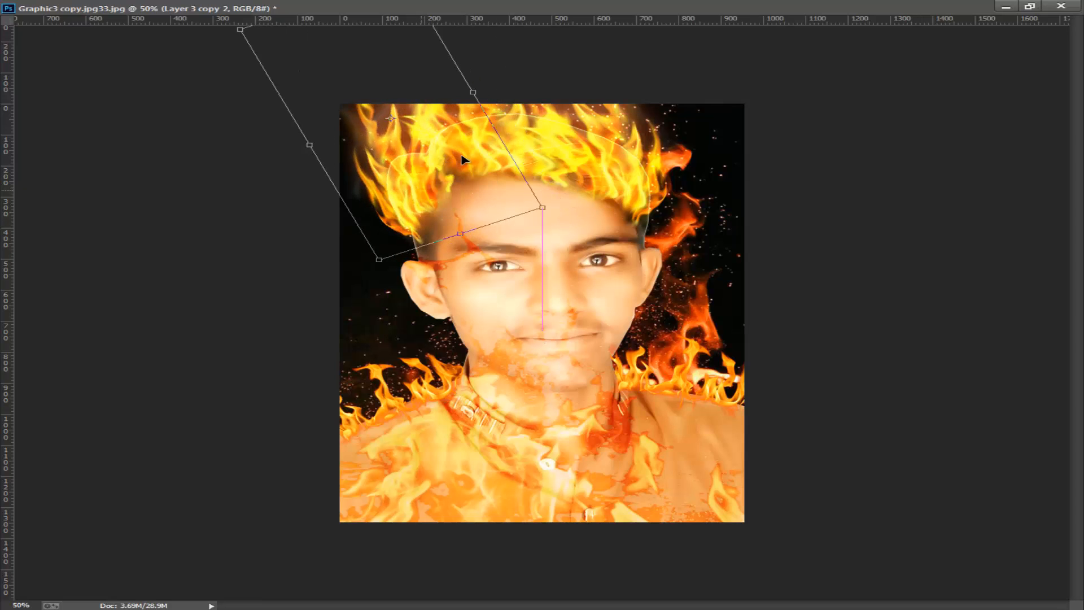
left_click_drag(306, 151, 300, 153)
left_click_drag(473, 92, 488, 89)
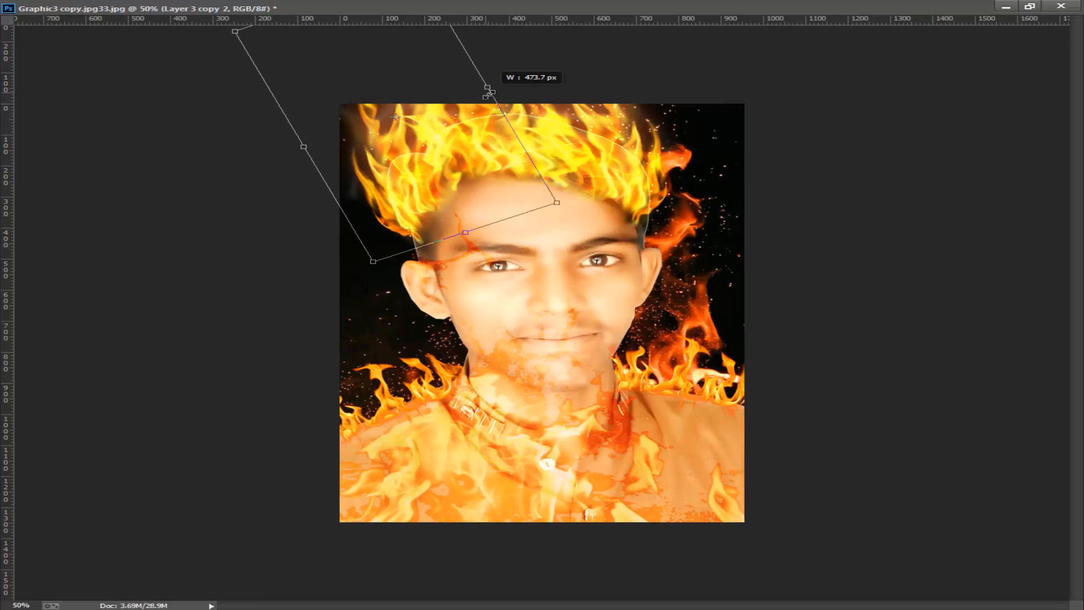
left_click_drag(409, 180, 405, 188)
key("Return")
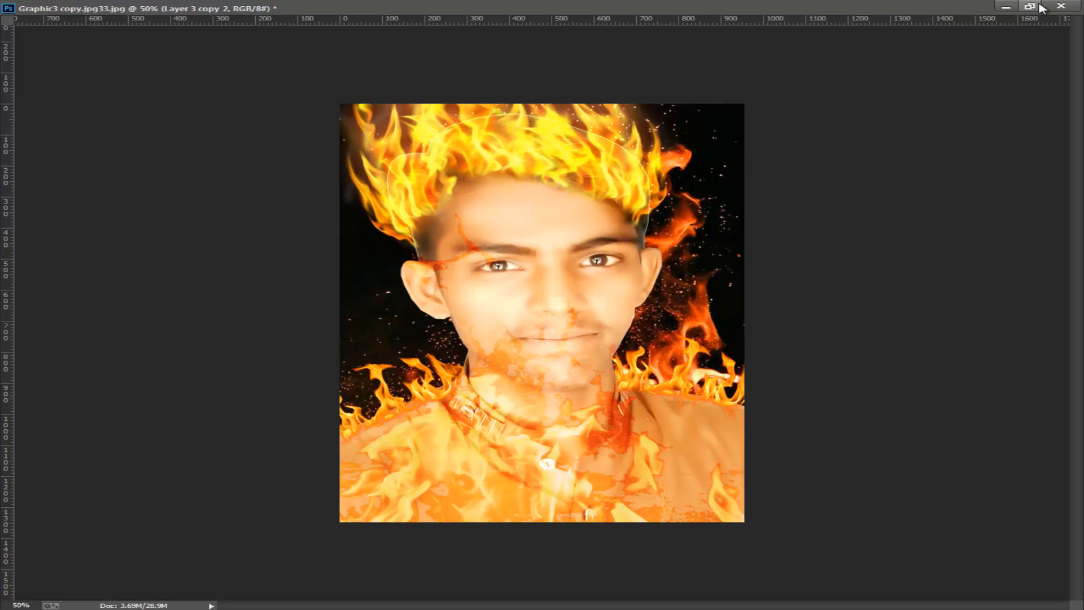
- Examine the hair flames up close and with the whole portrait fitted on screen
key("f")
key("z")
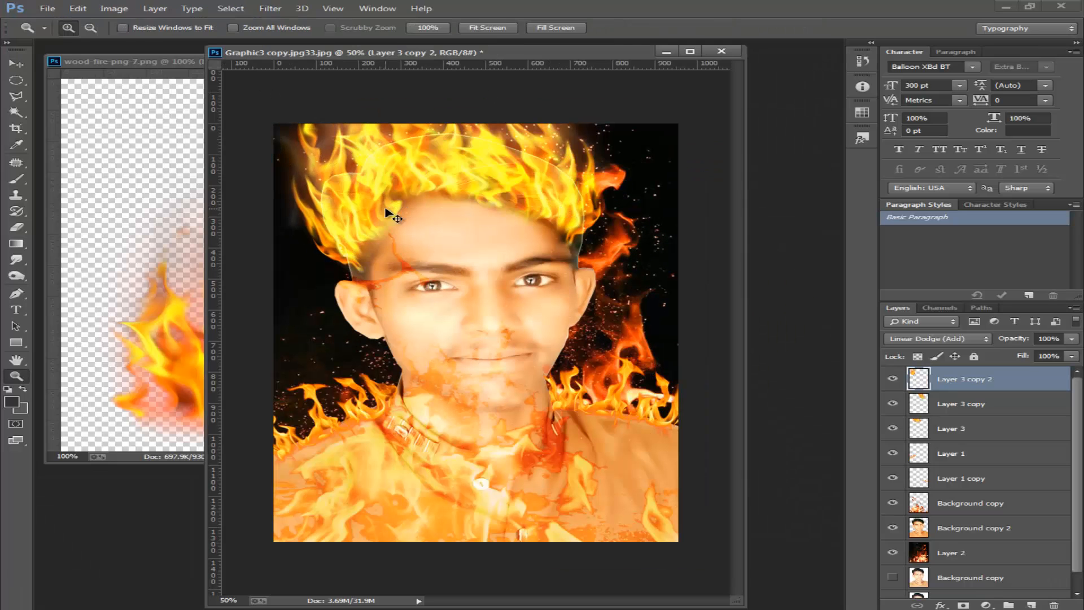
left_click_drag(361, 207, 370, 211)
right_click(370, 212)
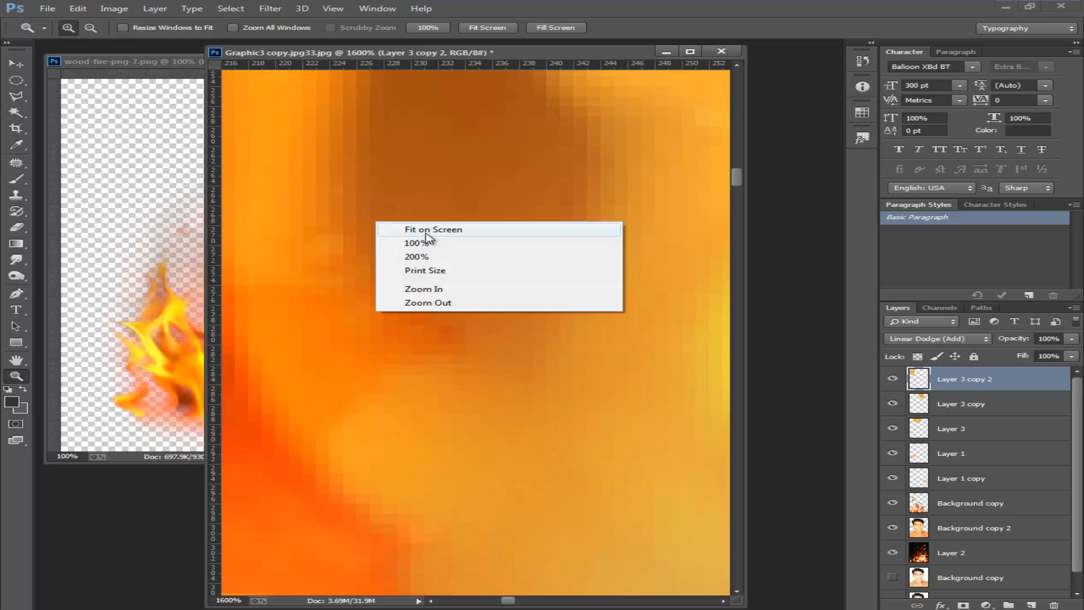
left_click(406, 224)
left_click(690, 52)
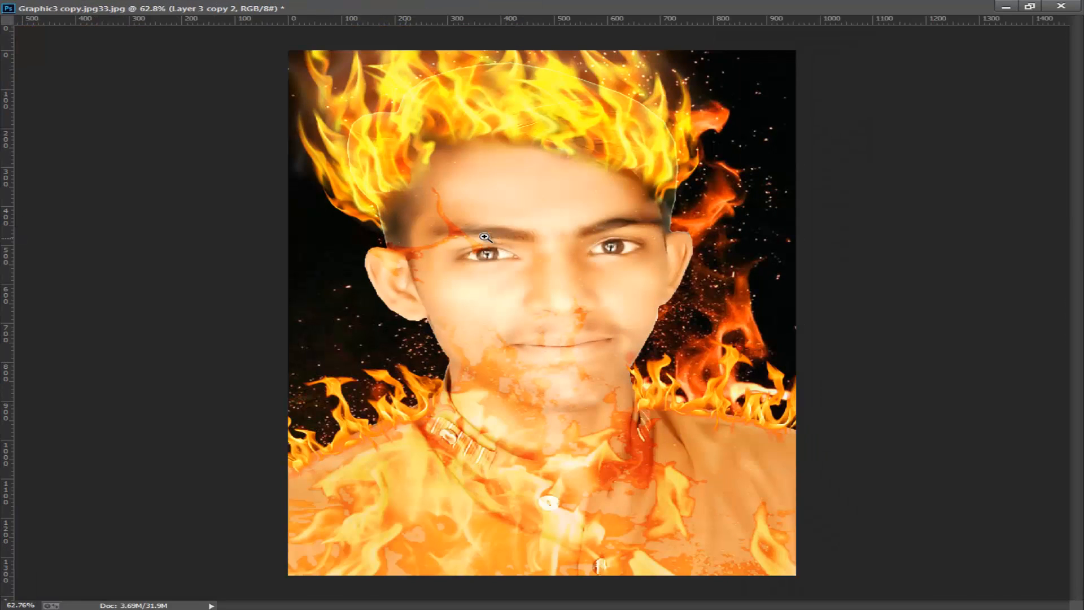
left_click(1029, 6)
- Erase the stray outer flames along the left edge of the hair on Layer 3 copy 2, reducing the eraser size to 35
left_click(16, 227)
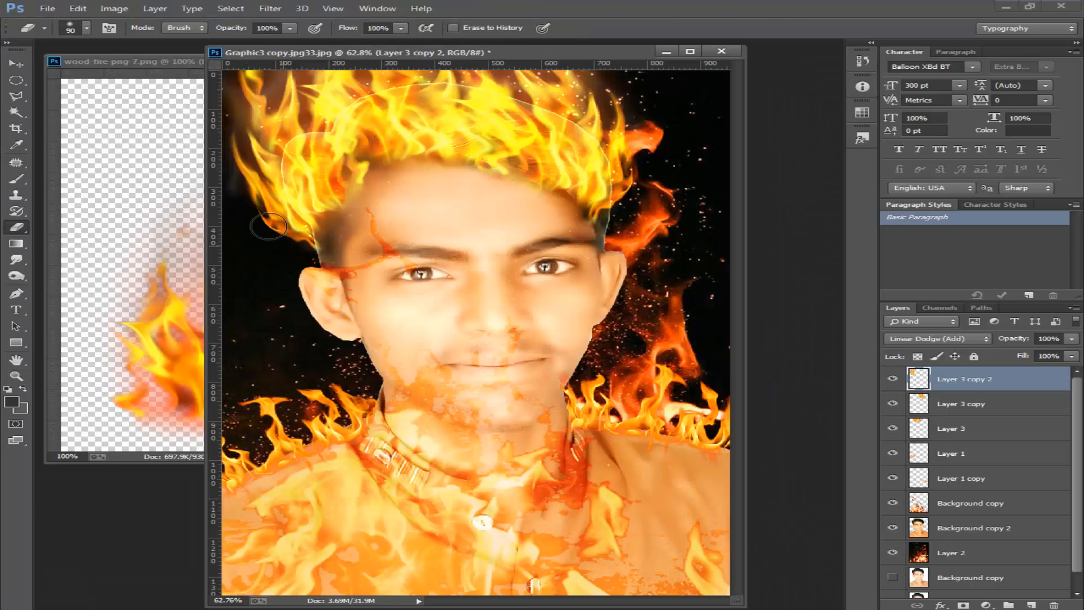
mouse_move(268, 226)
left_mouse_down()
mouse_move(253, 207)
mouse_move(305, 259)
mouse_move(257, 207)
mouse_move(238, 163)
mouse_move(238, 137)
mouse_move(245, 179)
mouse_move(237, 93)
mouse_move(310, 235)
mouse_move(266, 147)
left_mouse_up()
key("bracketleft")
key("bracketleft")
key("bracketleft")
key("bracketleft")
key("ctrl+z")
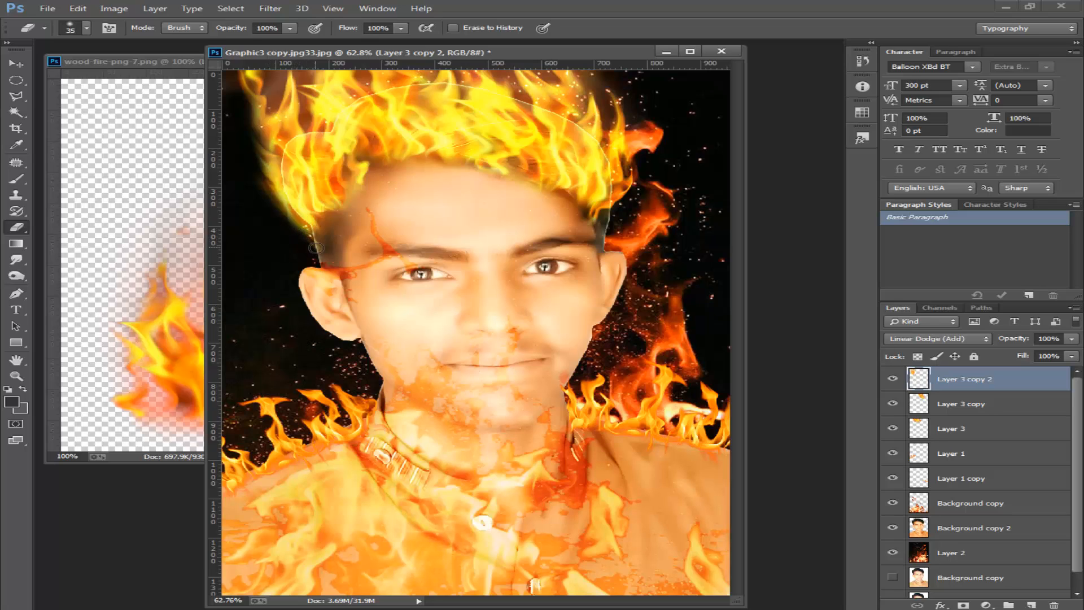
mouse_move(296, 230)
left_mouse_down()
mouse_move(265, 181)
mouse_move(240, 79)
left_mouse_up()
- View the whole portrait at 50% zoom to check the trimmed hair flames
key("alt+space")
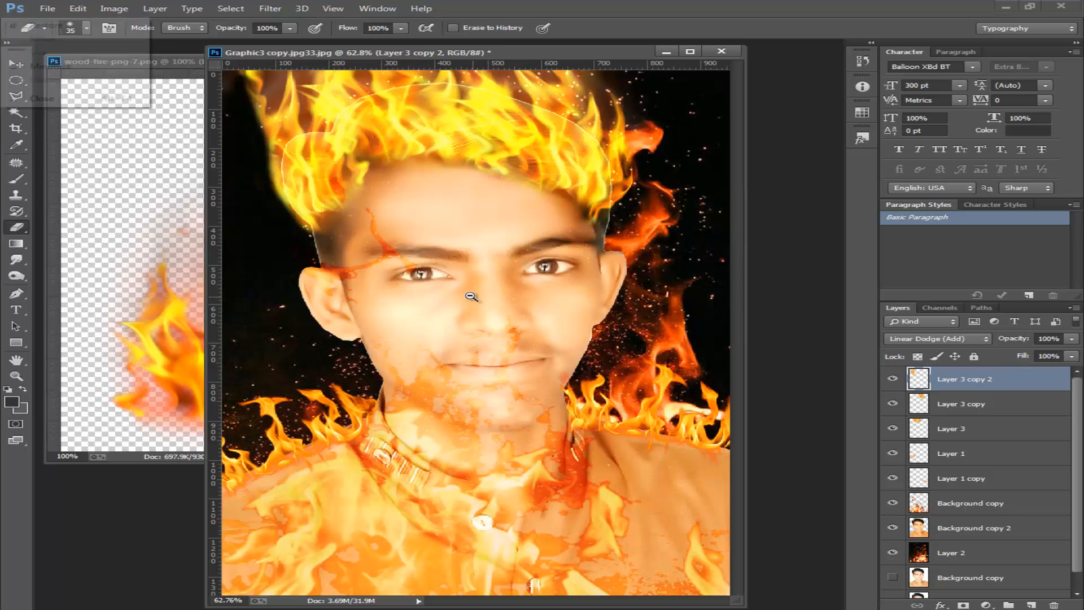
left_click(497, 297, "alt")
key("alt+space")
right_click(500, 303)
left_click(516, 315)
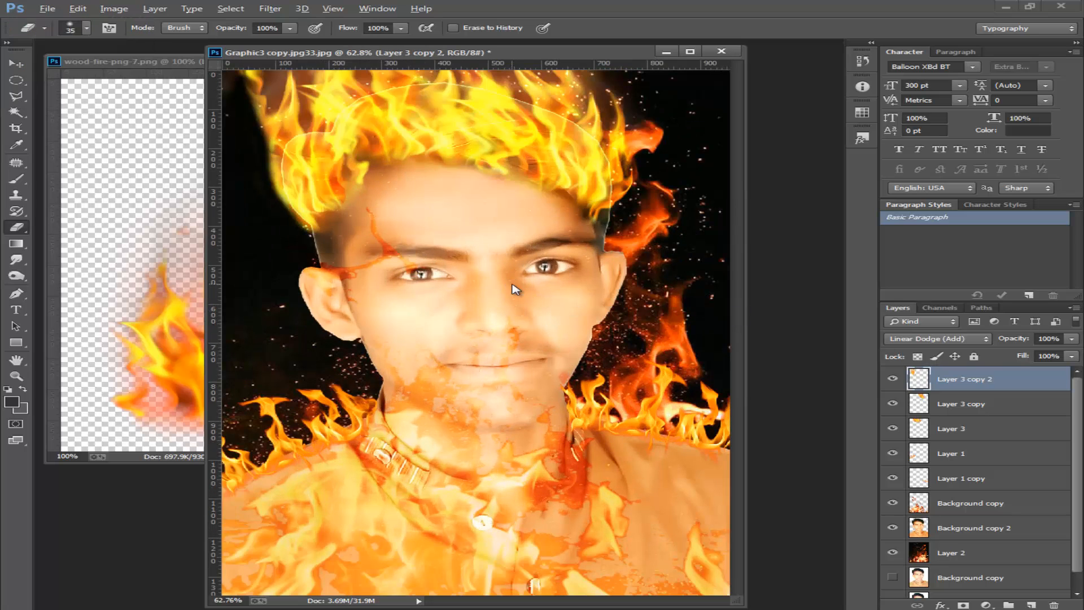
left_click(494, 312, "alt")
key("alt+space")
left_click(605, 433)
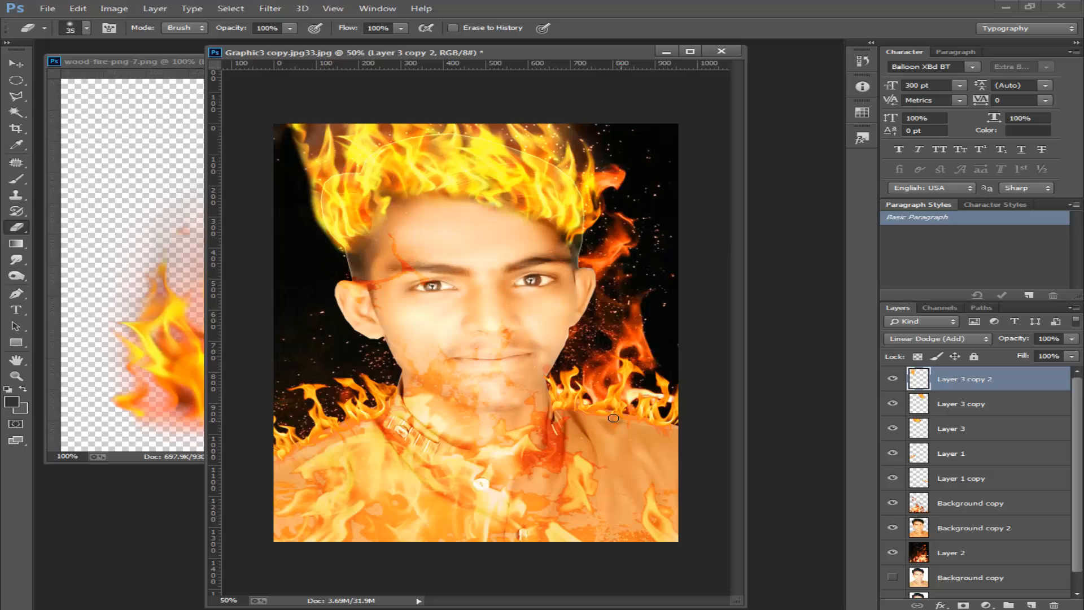
- Try stacking Layer 3 copy below Layer 3 and Layer 1 below Layer 1 copy
left_click(963, 405)
left_click_drag(964, 405, 1034, 453)
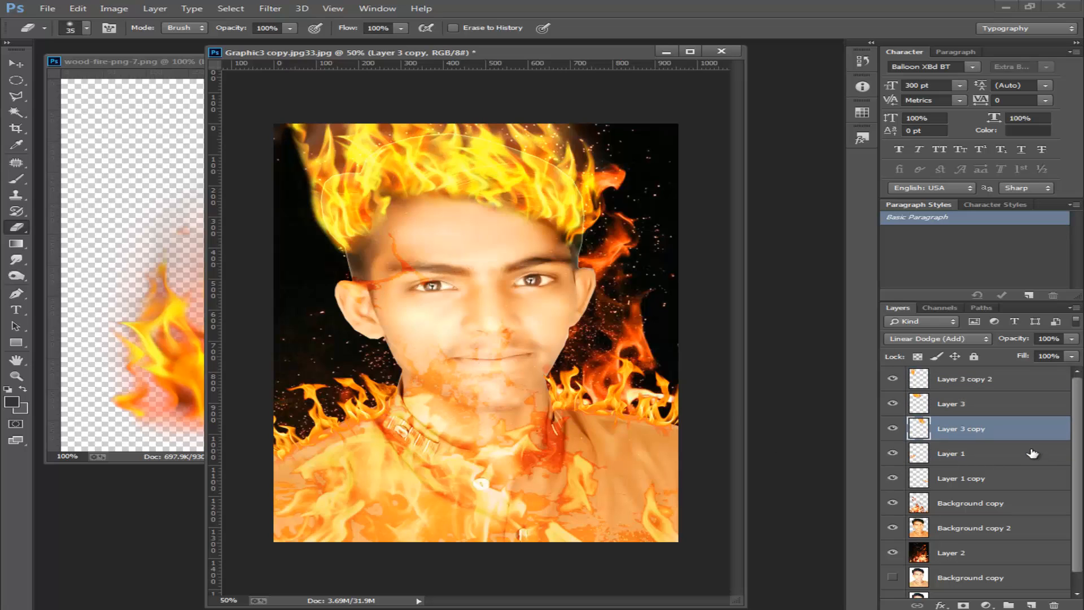
key("ctrl+z")
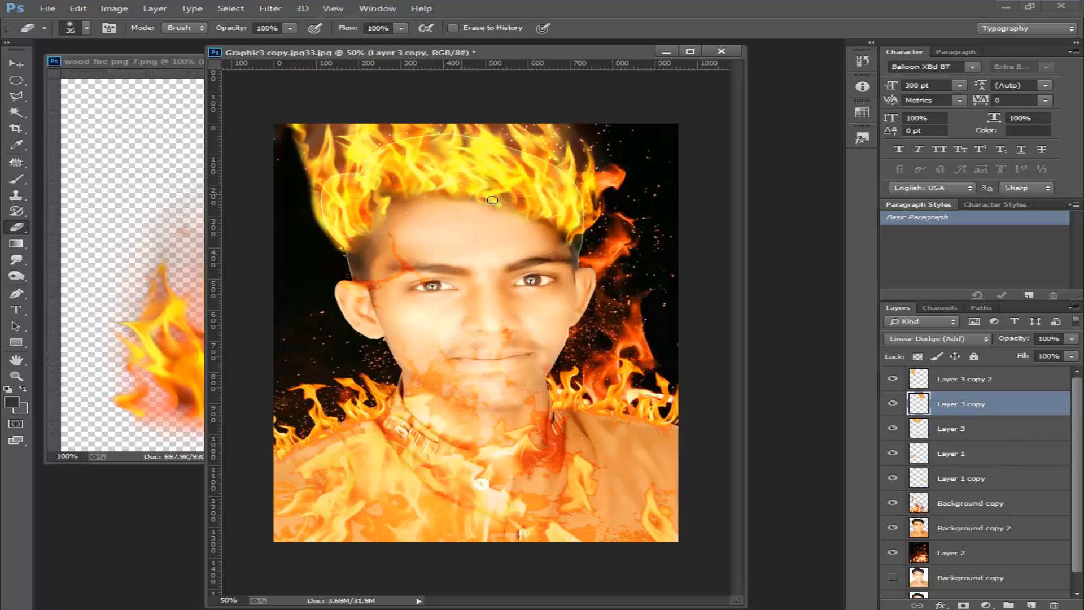
left_click_drag(492, 200, 567, 241)
left_click(1010, 386)
left_click(965, 406)
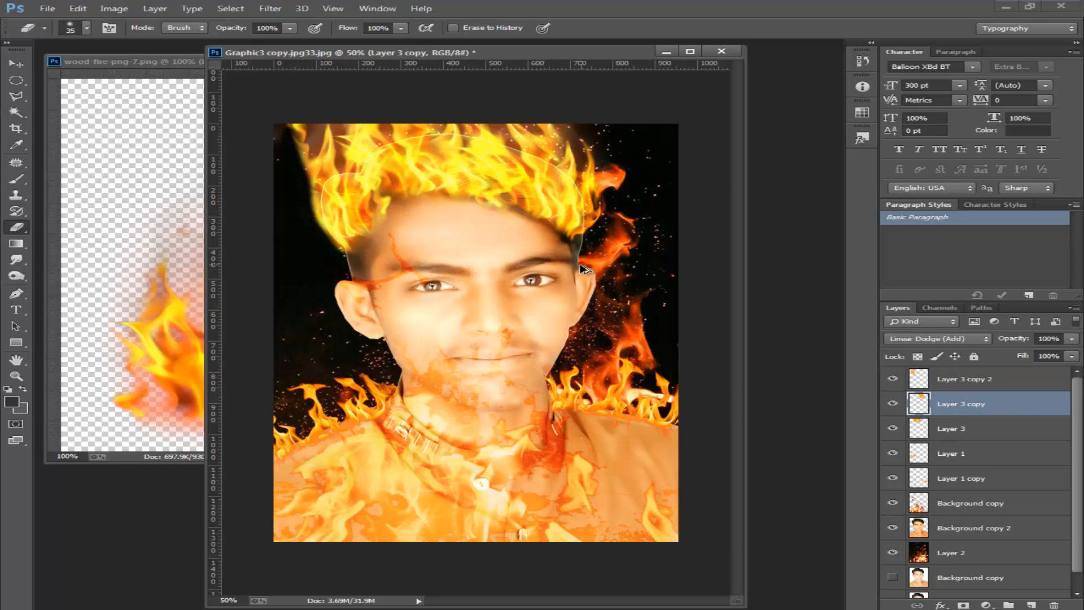
key("ctrl+z")
left_click(971, 408)
left_click_drag(968, 409, 1022, 507)
key("ctrl+z")
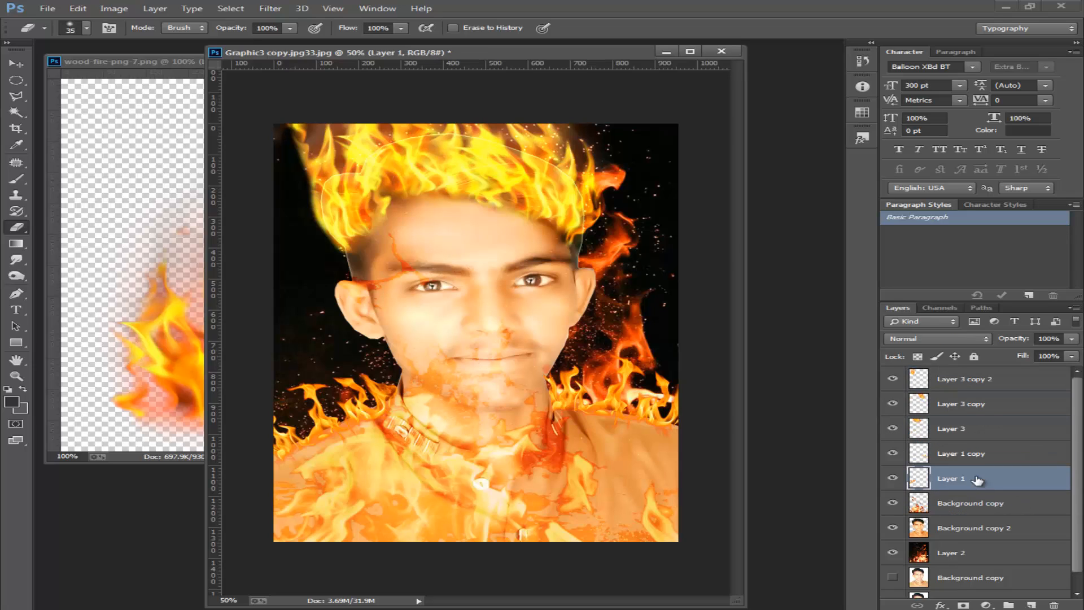
key("ctrl+z")
- Move the body-fire Background copy layer above Layer 1 copy in the layer order
left_click(979, 509)
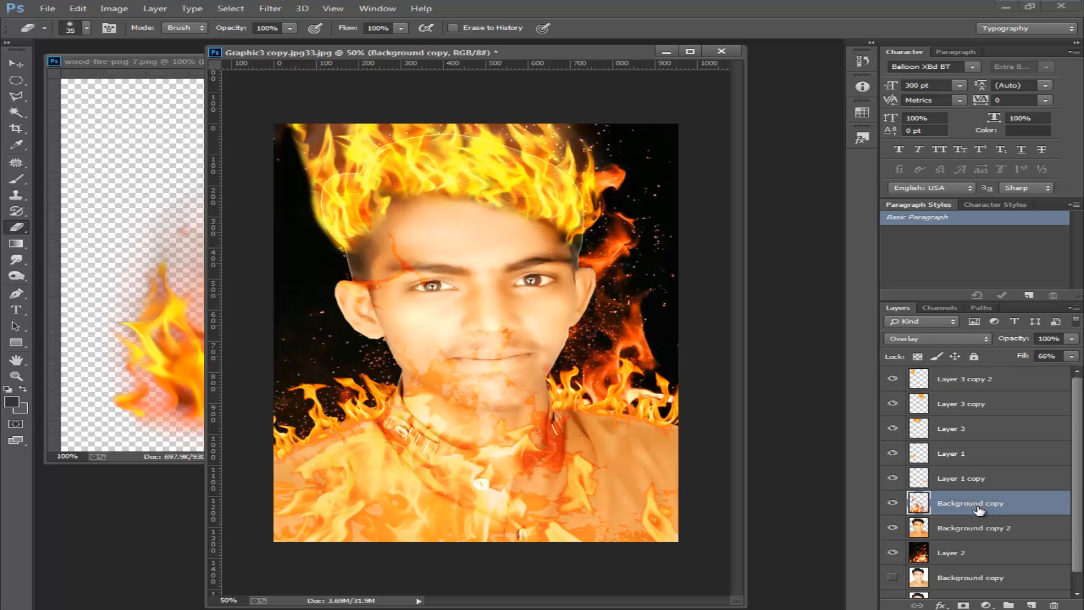
left_click_drag(950, 515, 961, 472)
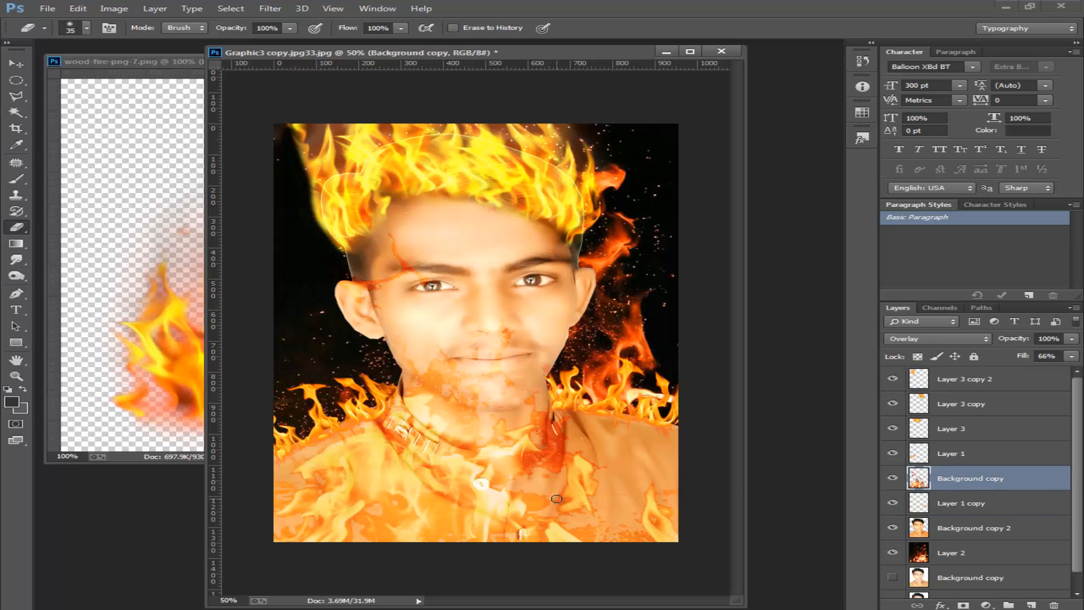
key("alt+bracketleft")
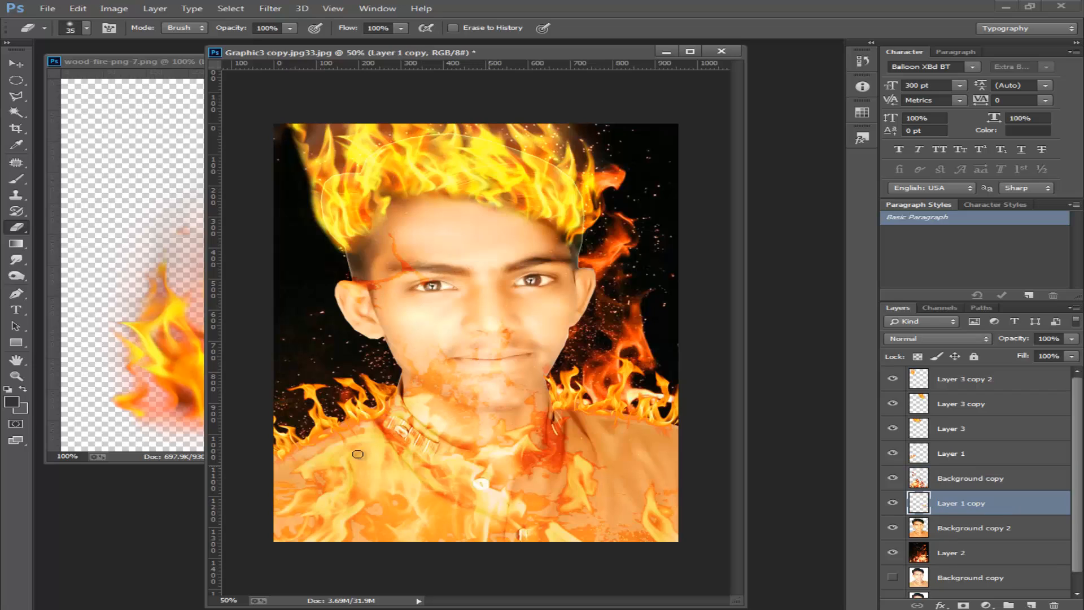
key("alt+bracketright")
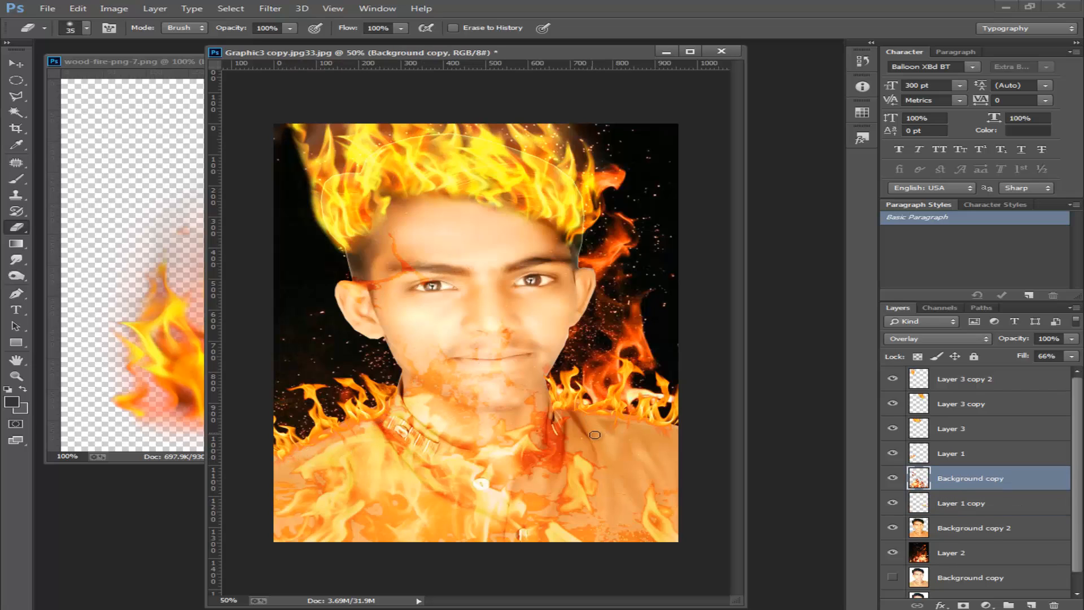
- Try placing the Layer 1 copy shoulder flames behind the man, below Background copy 2
left_click(966, 505)
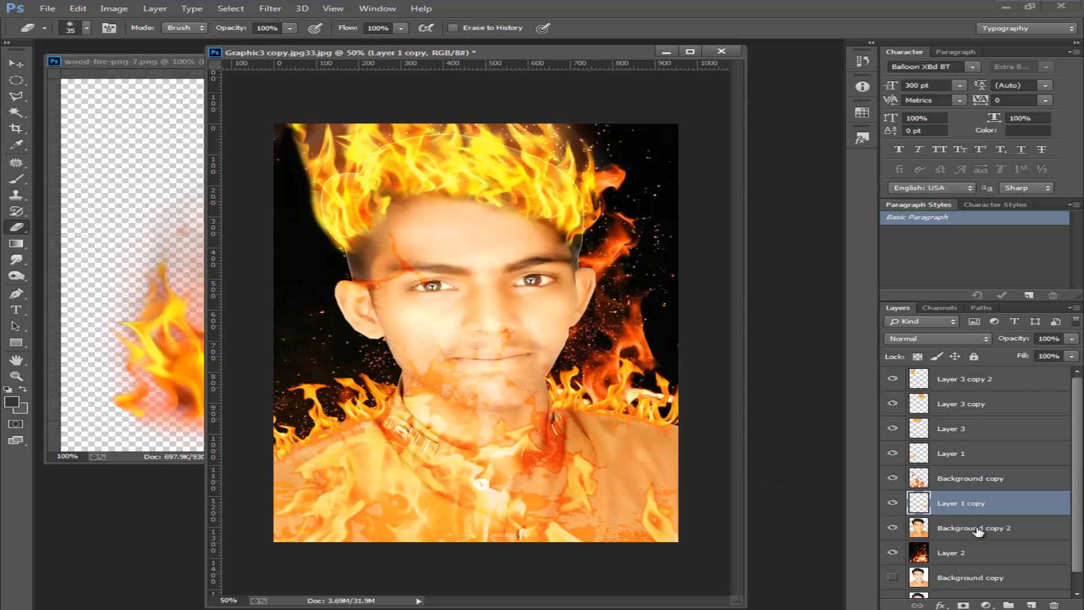
left_click_drag(978, 531, 984, 549)
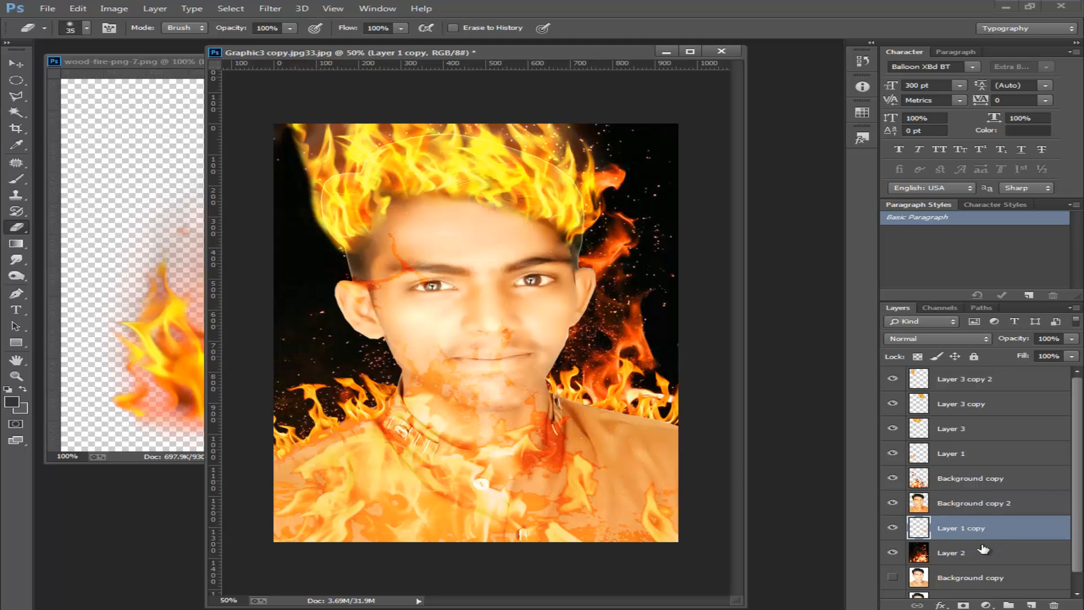
key("ctrl+z")
- Scale the Layer 1 copy shoulder flames to 101.66% width and 101.57% height, and set the layer's blending mode to Overlay
mouse_move(402, 370)
left_mouse_down()
mouse_move(440, 390)
mouse_move(689, 449)
left_mouse_up()
mouse_move(626, 385)
left_mouse_down()
mouse_move(662, 390)
mouse_move(589, 371)
mouse_move(713, 405)
left_mouse_up()
key("alt+space")
left_click(683, 408, "alt")
left_click(682, 409, "alt")
left_click(650, 425, "alt")
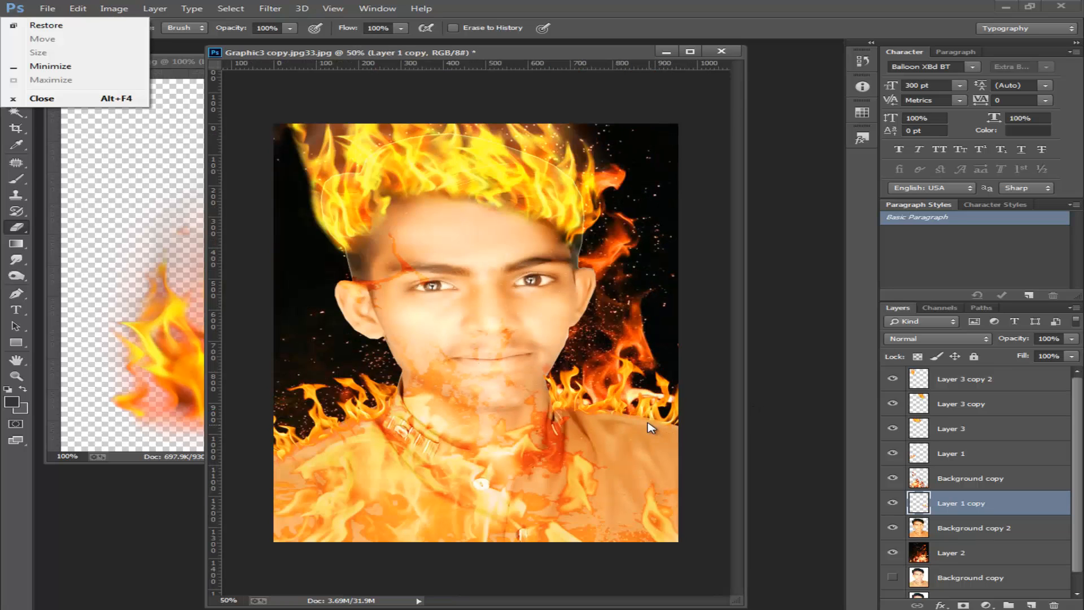
key("ctrl+t")
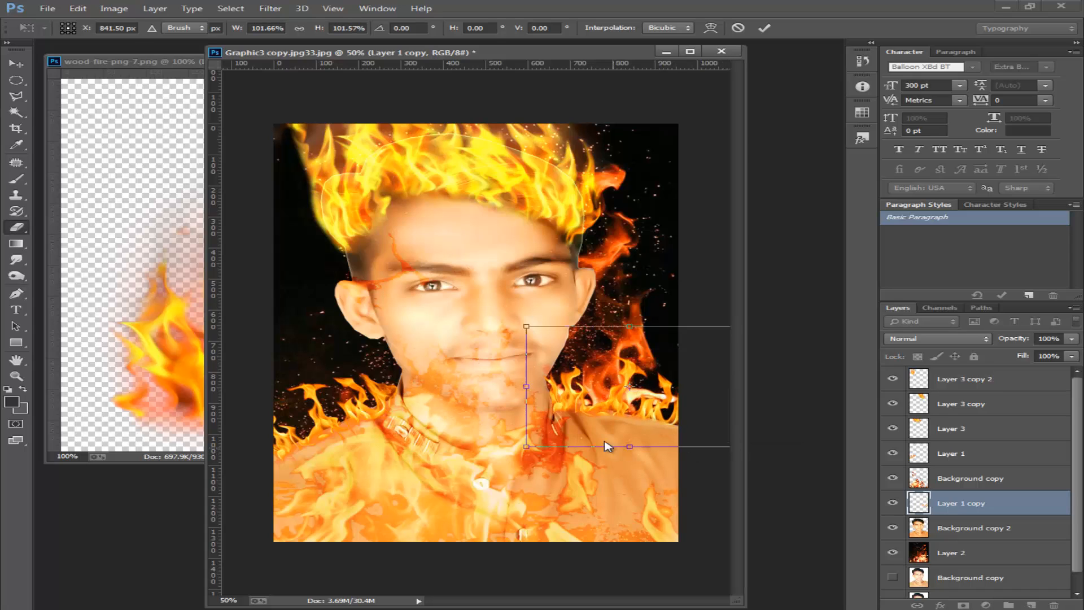
key("Return")
left_click(965, 339)
left_click(939, 173)
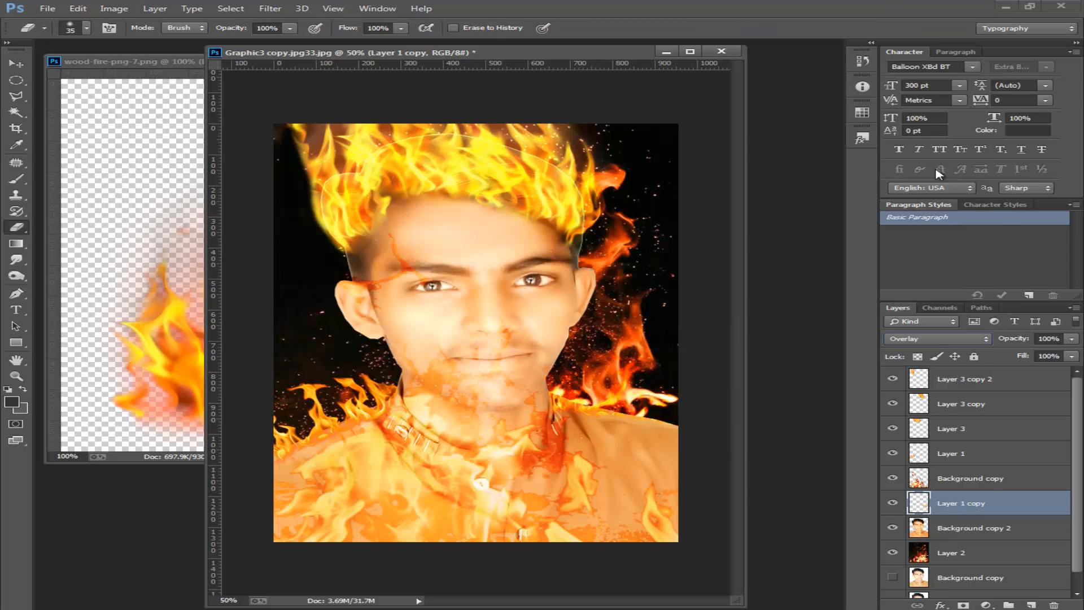
- Try other blending modes such as Luminosity and Exclusion on Layer 1 copy, ending on Pin Light
left_click(940, 338)
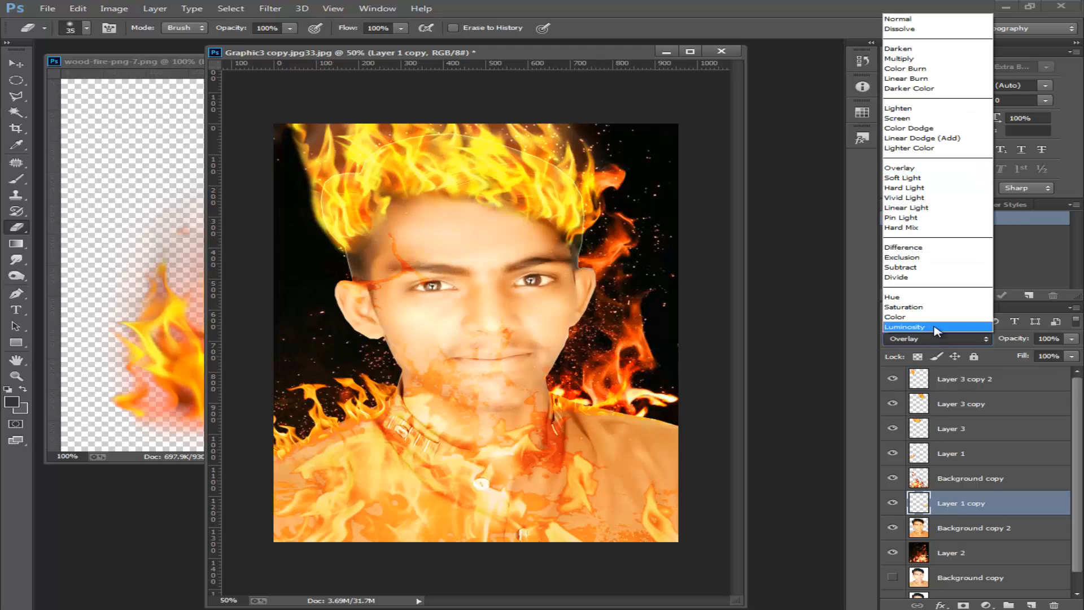
left_click(937, 332)
scroll(937, 332, "up", 6)
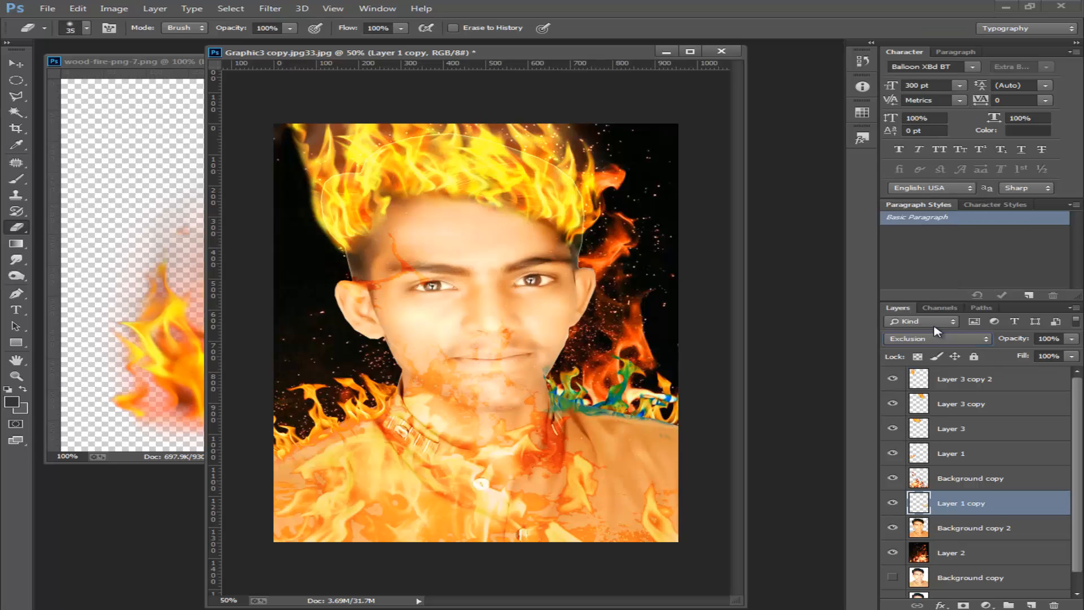
scroll(938, 332, "up", 1)
scroll(937, 332, "down", 1)
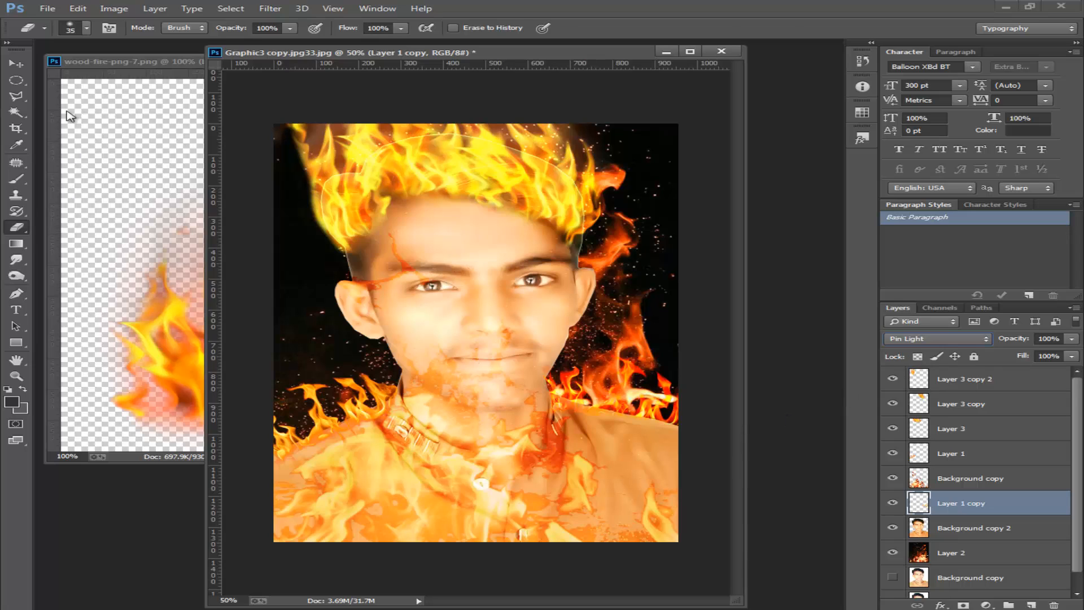
- Try several blending modes on the Layer 1 shoulder flames, settle on Lighten, and adjust the layer's opacity
left_click(15, 63)
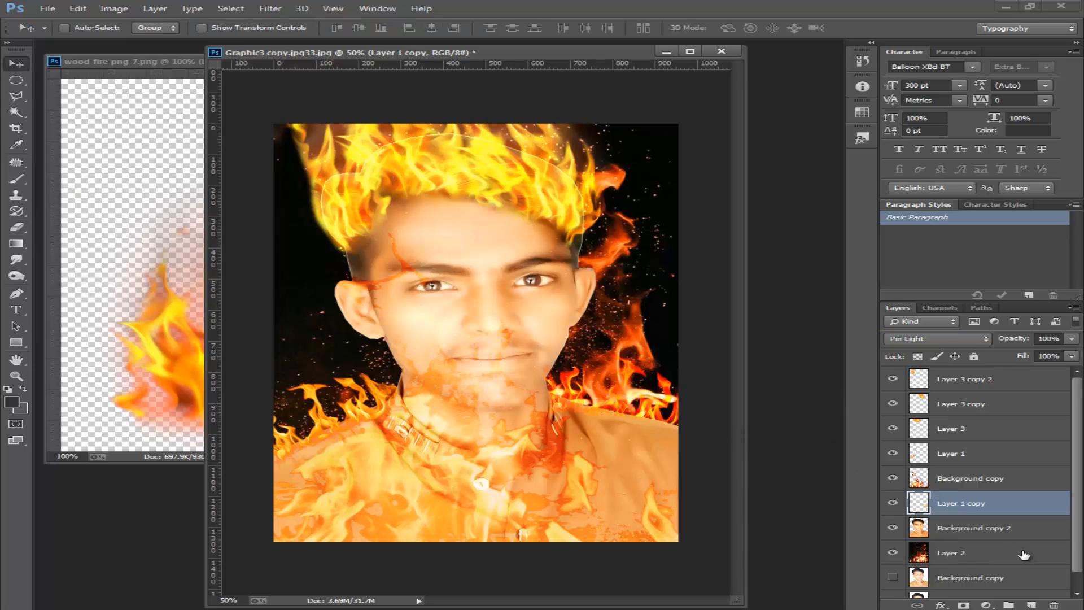
left_click(966, 450)
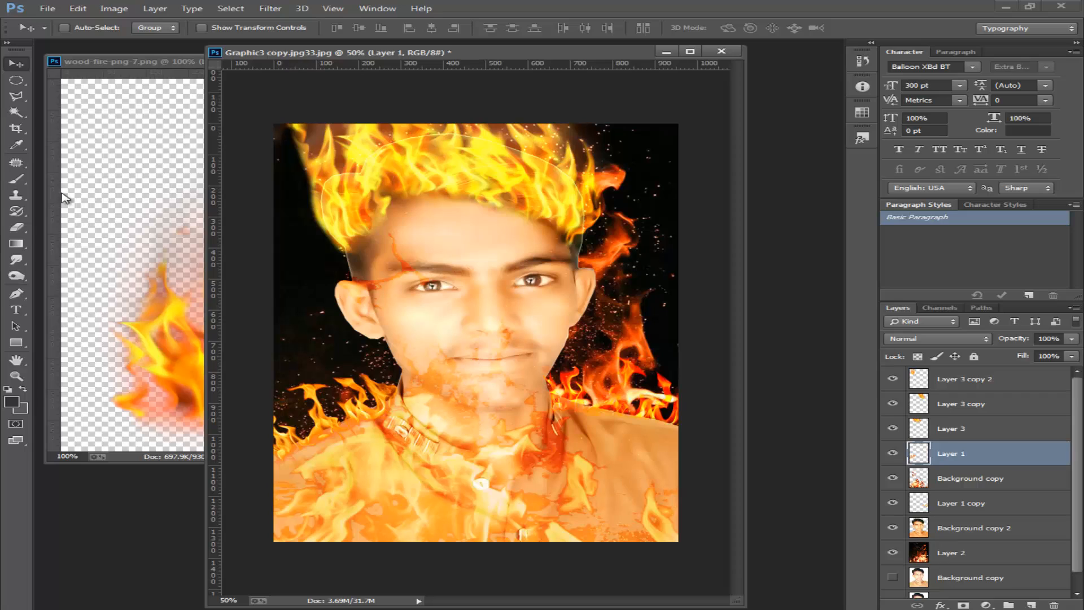
left_click(16, 227)
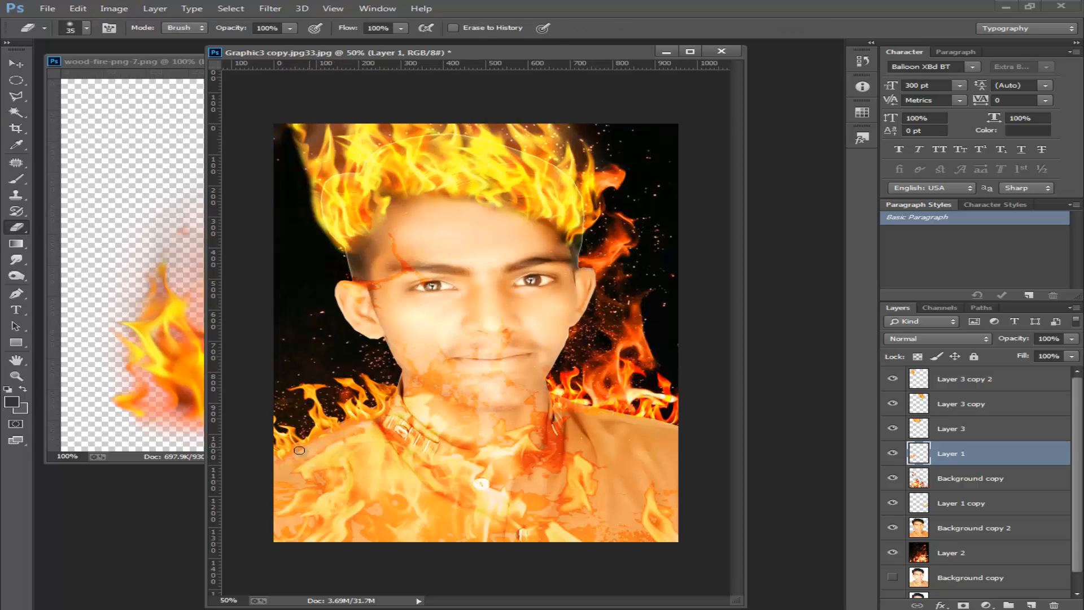
left_click(981, 338)
left_click(915, 266)
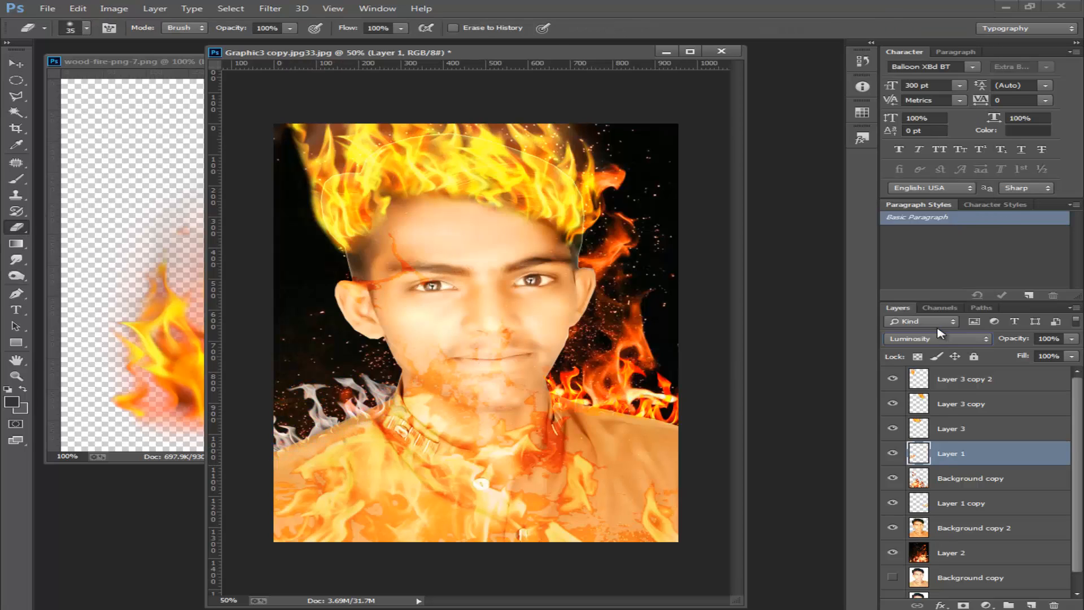
scroll(939, 337, "up", 7)
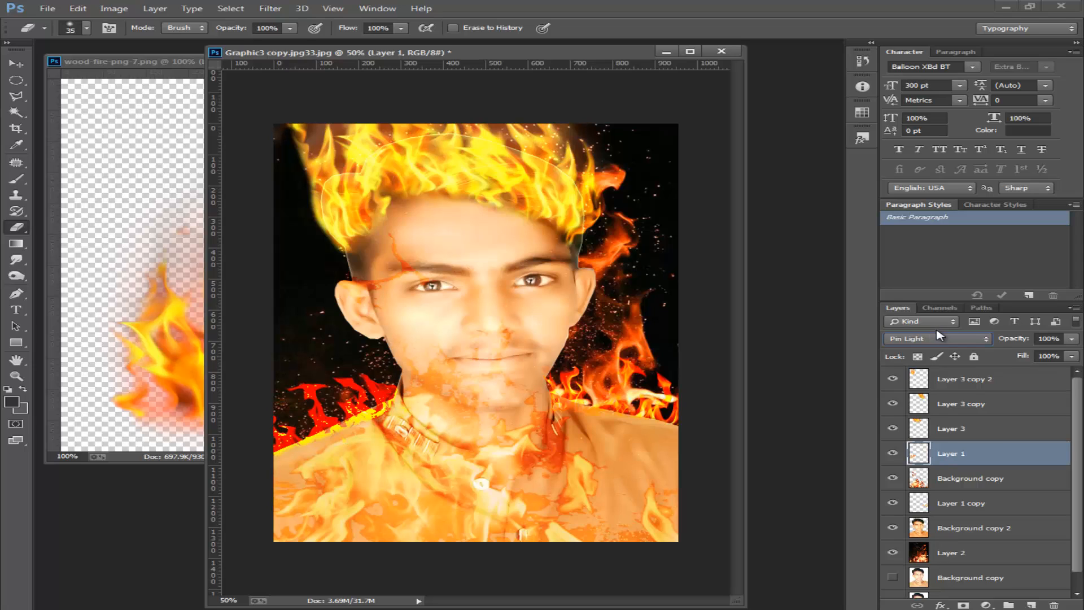
scroll(939, 338, "up", 6)
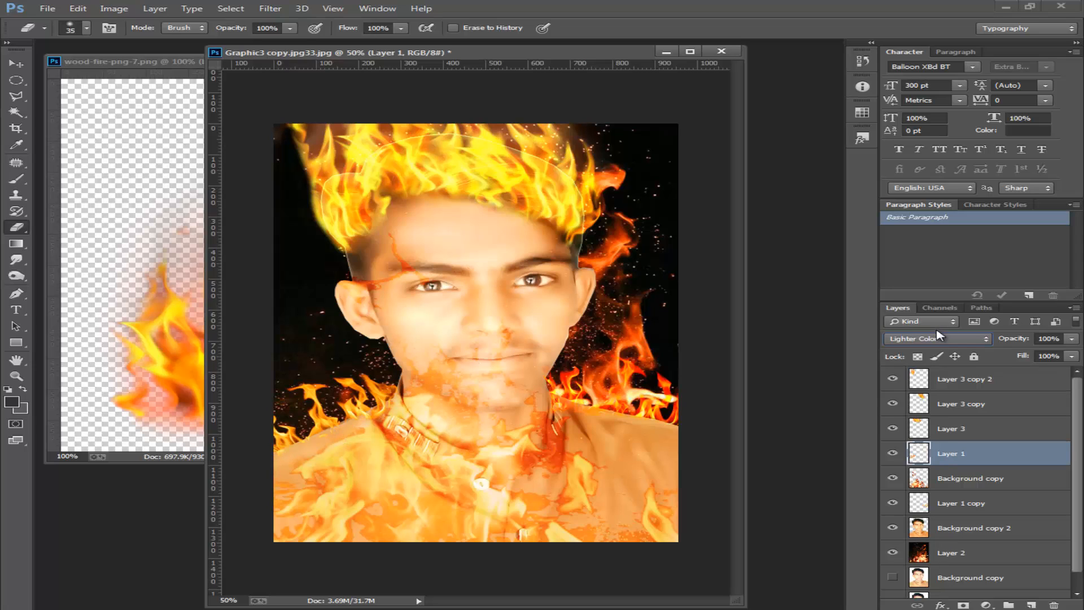
scroll(939, 338, "up", 4)
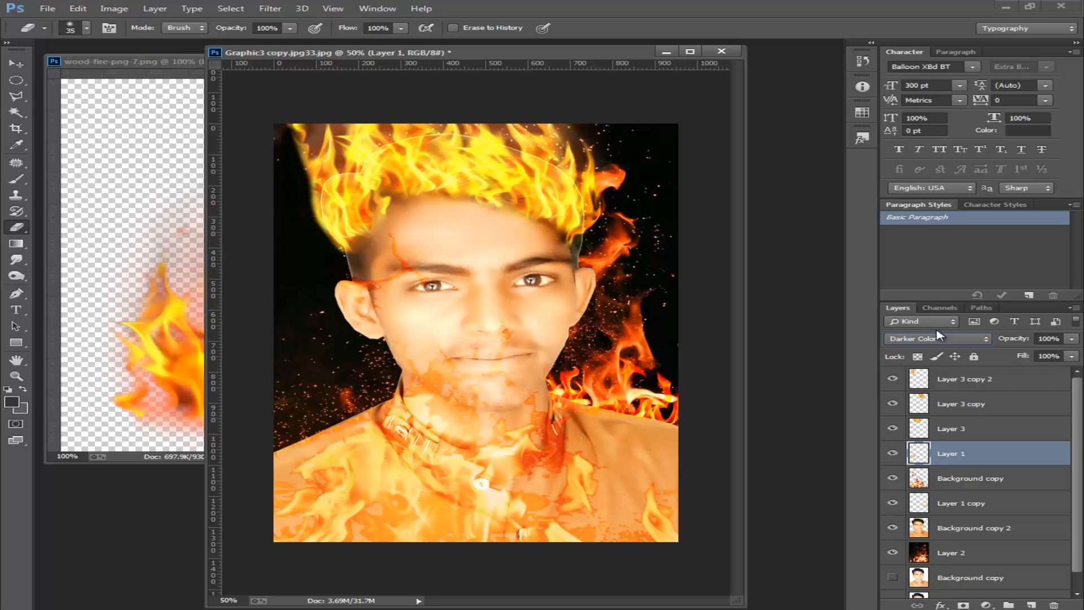
scroll(939, 338, "down", 3)
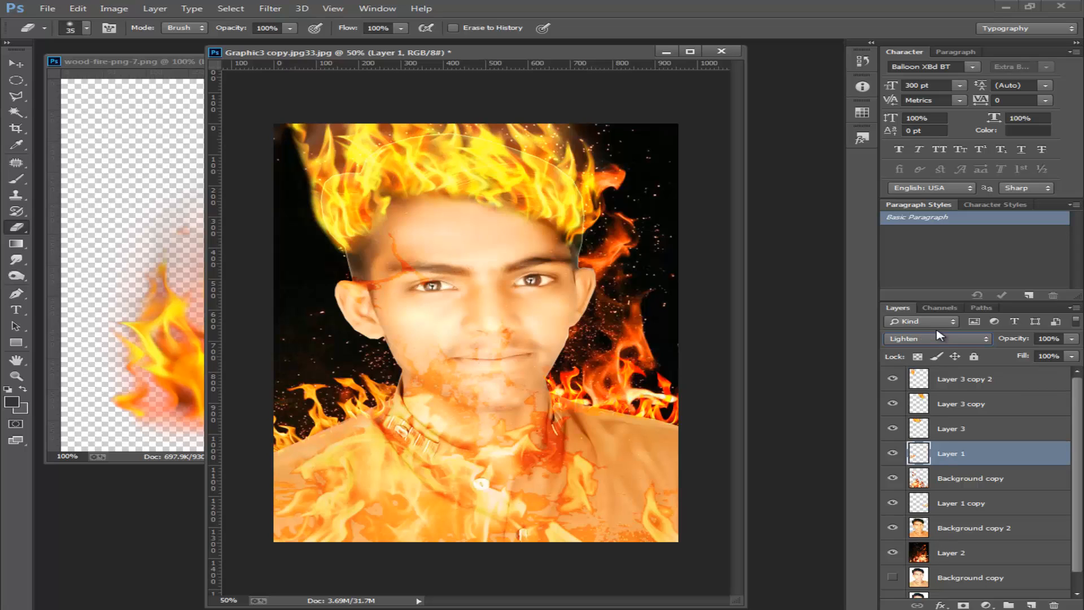
left_click(1071, 339)
left_click_drag(1035, 354, 1072, 357)
- Set the Layer 1 copy shoulder flames to Screen blending mode with 94% opacity
left_click(1014, 501)
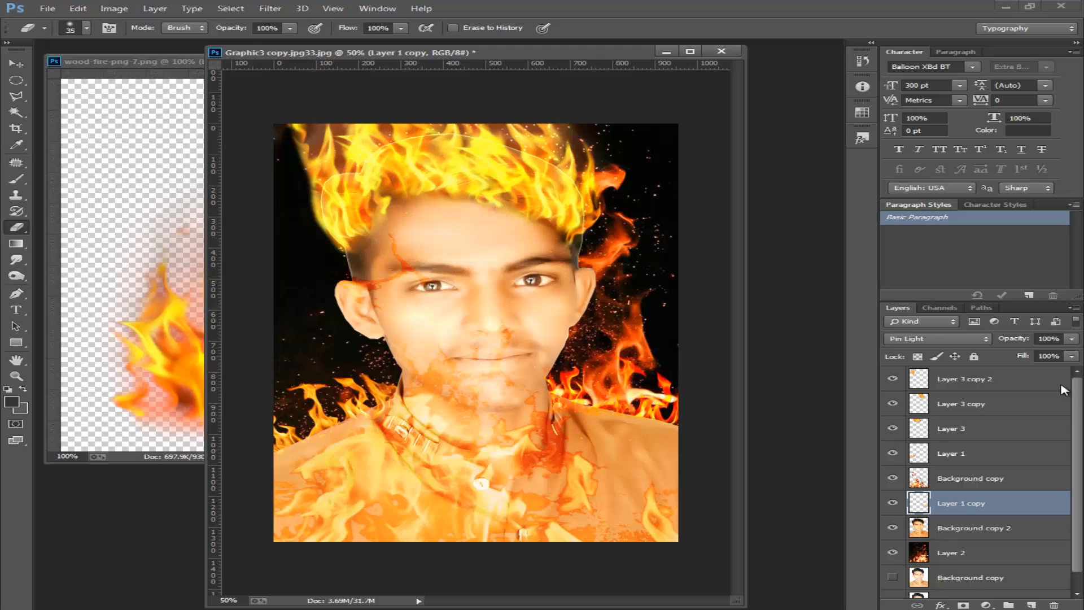
left_click(936, 339)
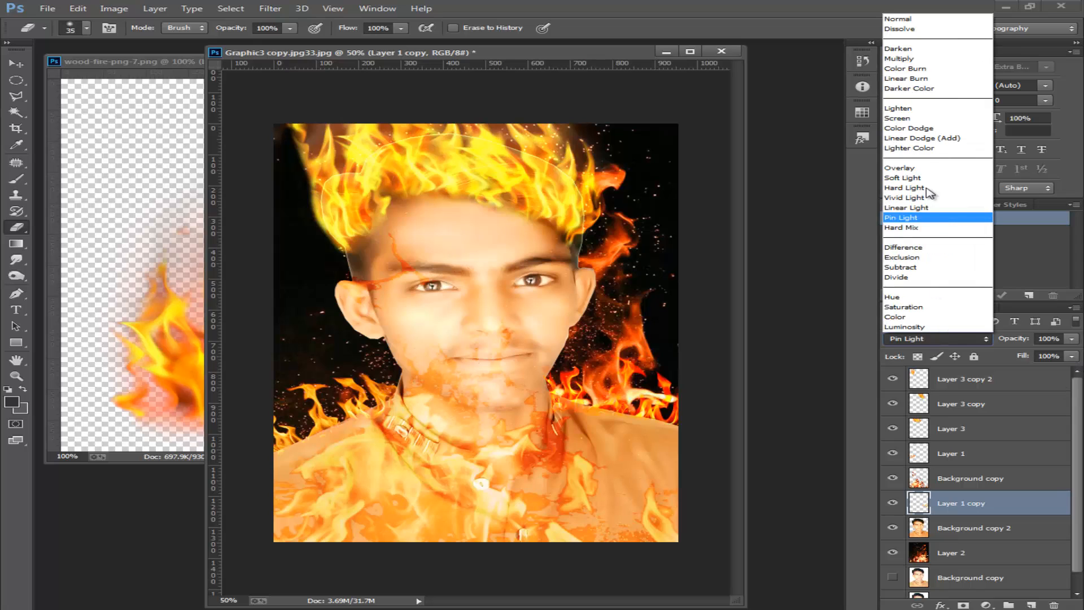
left_click(910, 119)
left_click(1070, 340)
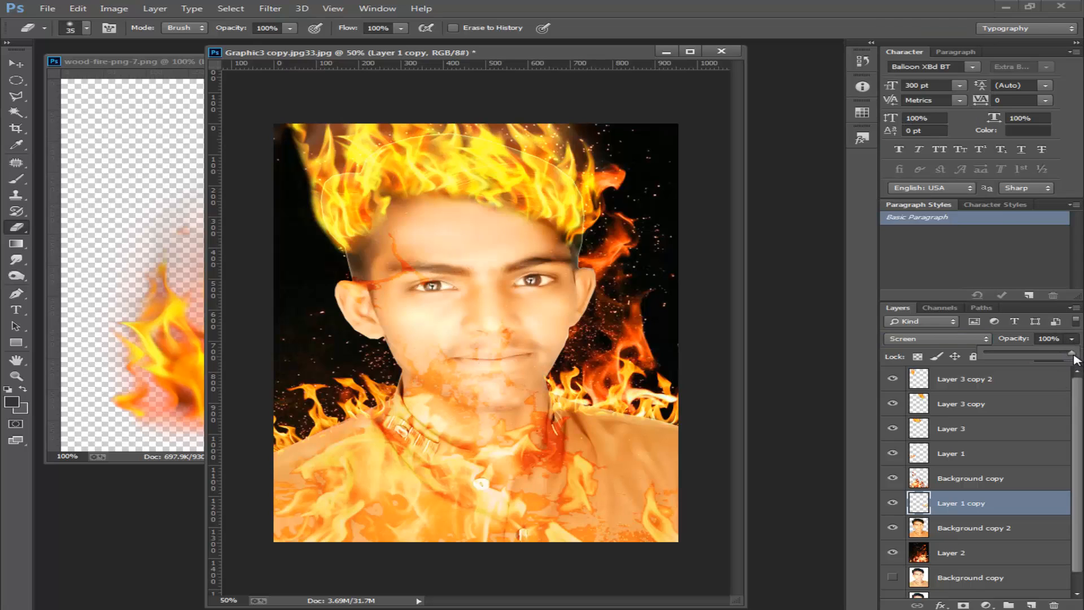
left_click_drag(1057, 356, 1068, 356)
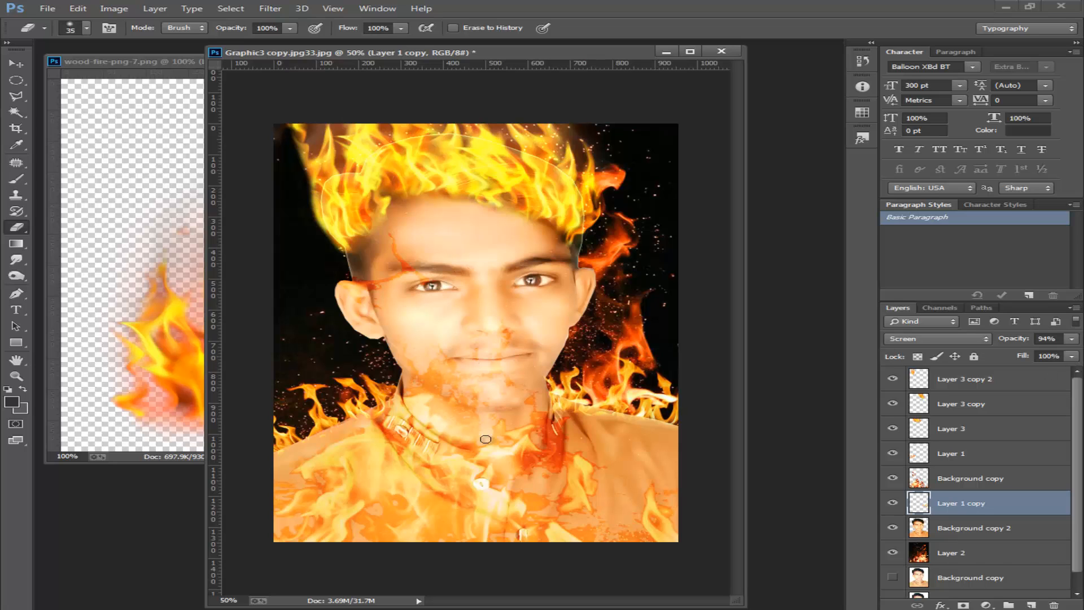
left_click_drag(389, 405, 557, 443)
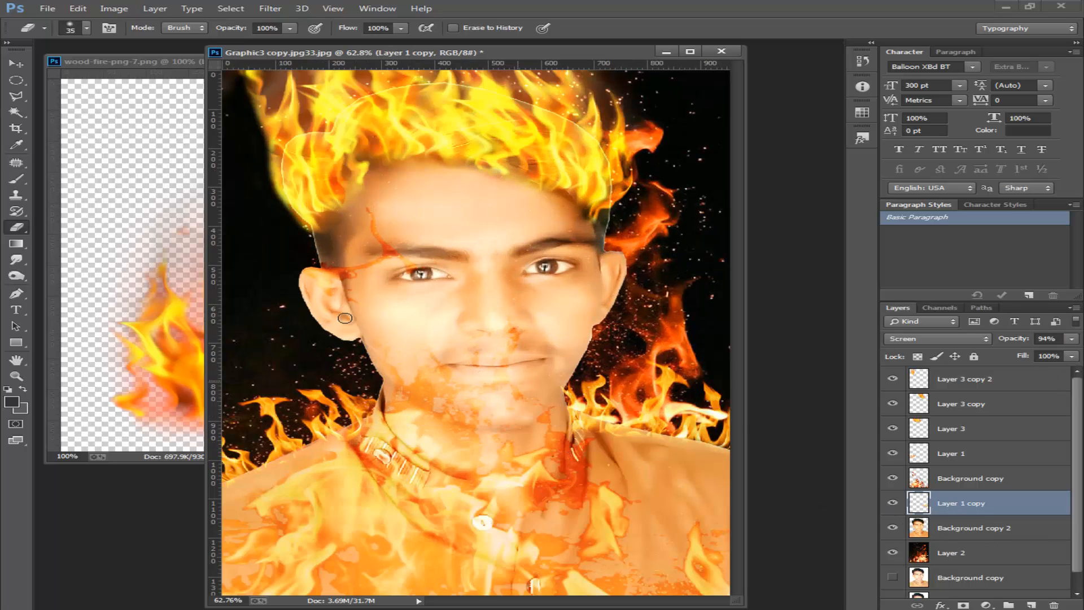
- Create a new empty layer and move it above Layer 3 copy 2 to the top of the layer order
left_click(16, 64)
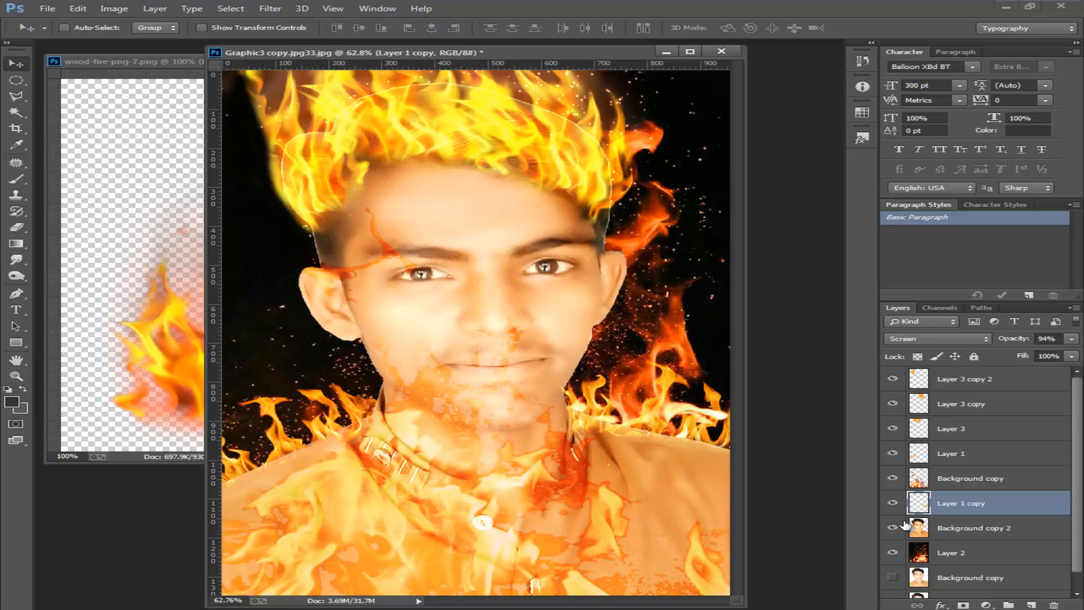
left_click(1031, 604)
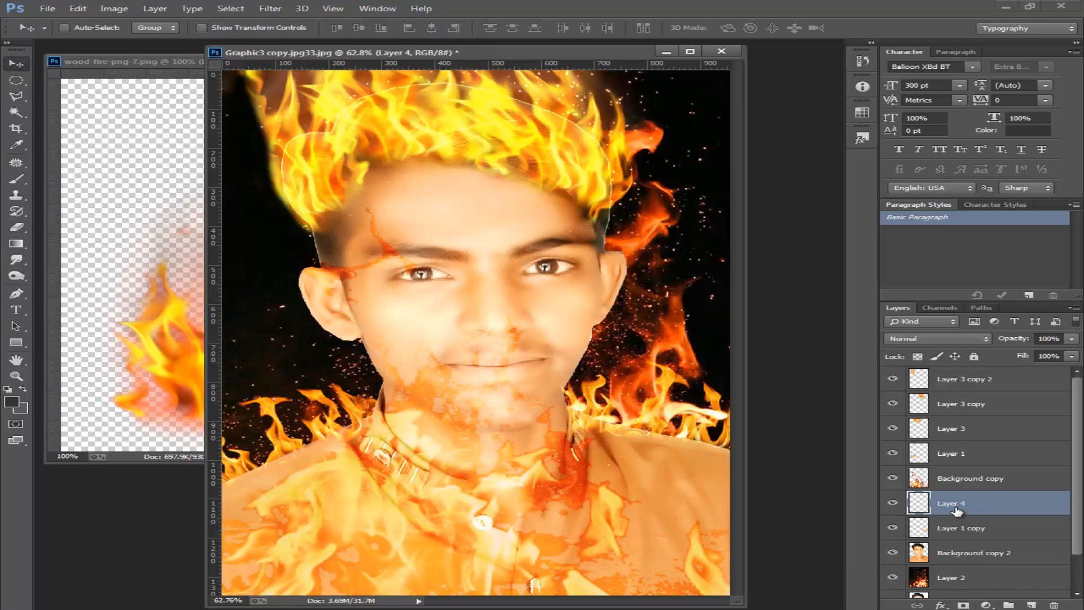
left_click_drag(928, 508, 926, 377)
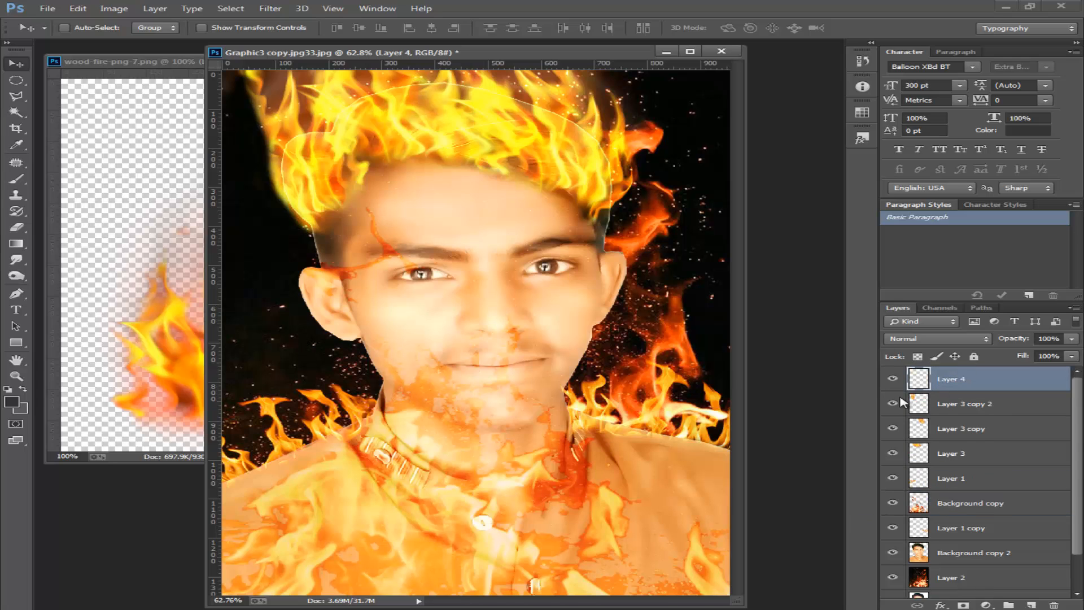
- Set the foreground colour to a bright yellow
left_click(17, 403)
left_click(623, 309)
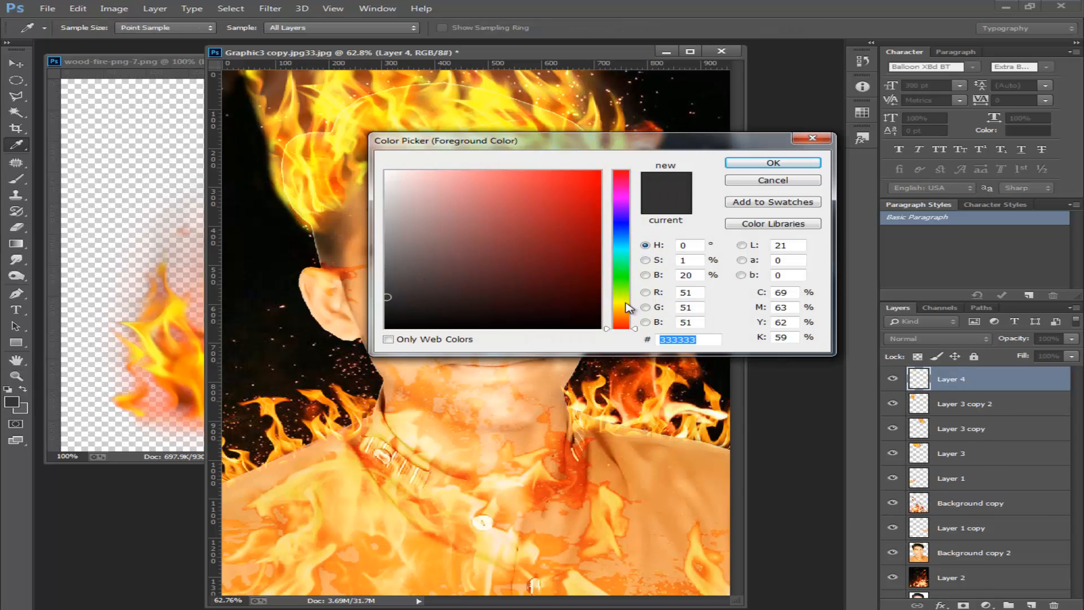
left_click(591, 181)
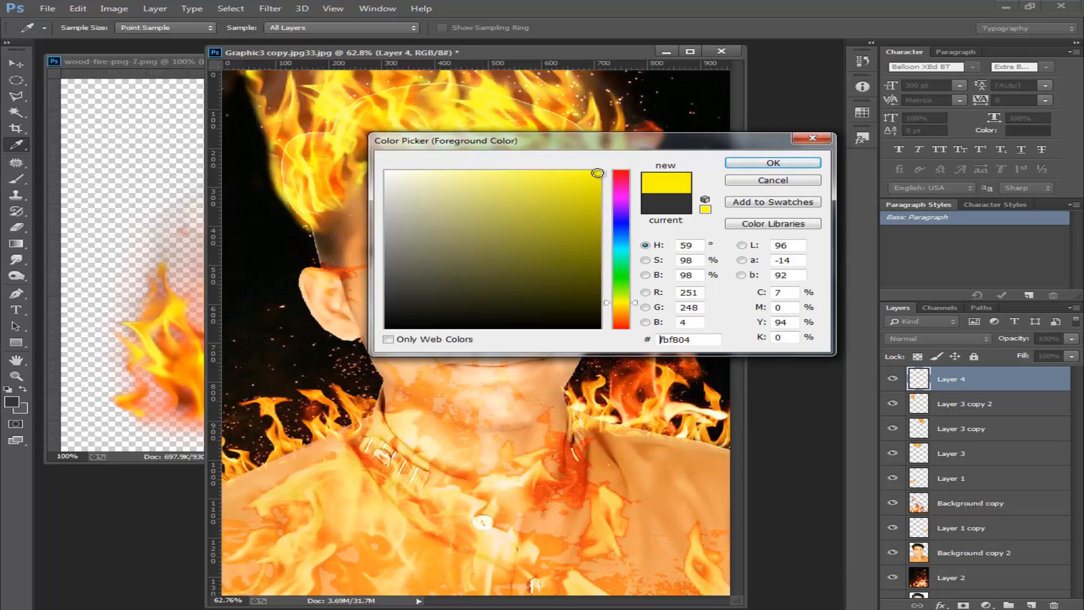
left_click(734, 163)
- Draw a yellow-to-transparent gradient on Layer 4 from the image's upper-right corner toward the man's neck, discarding a trial from the lower-left corner
key("g")
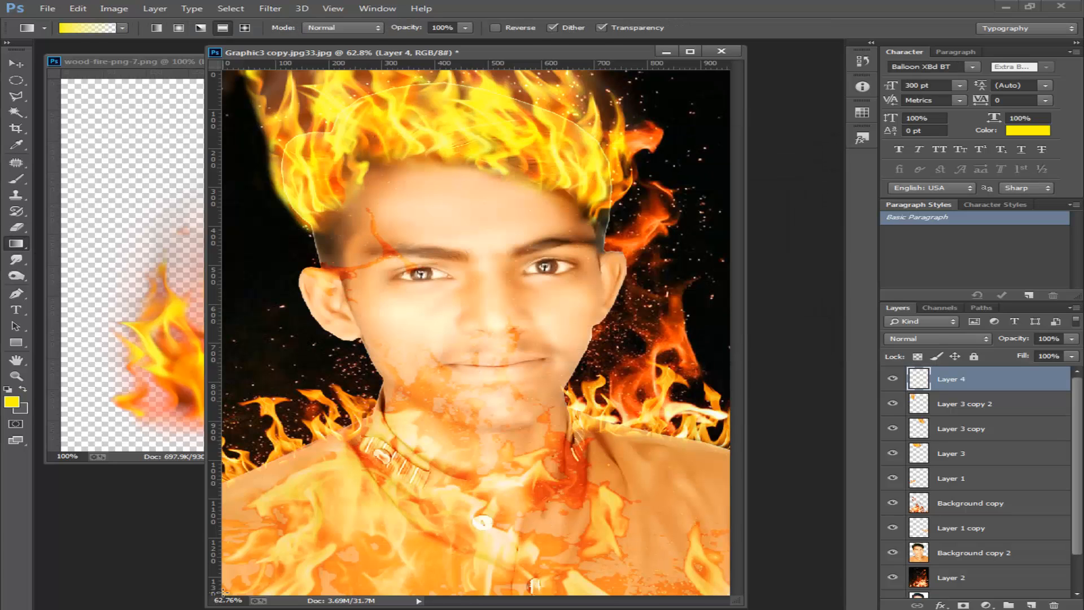
left_click_drag(223, 591, 510, 347)
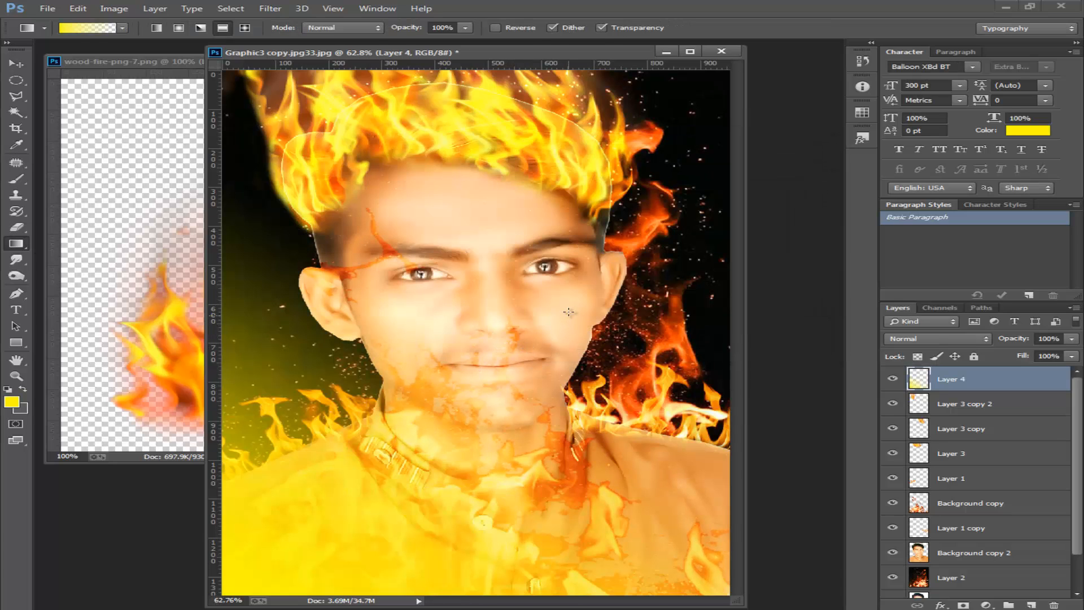
key("ctrl+z")
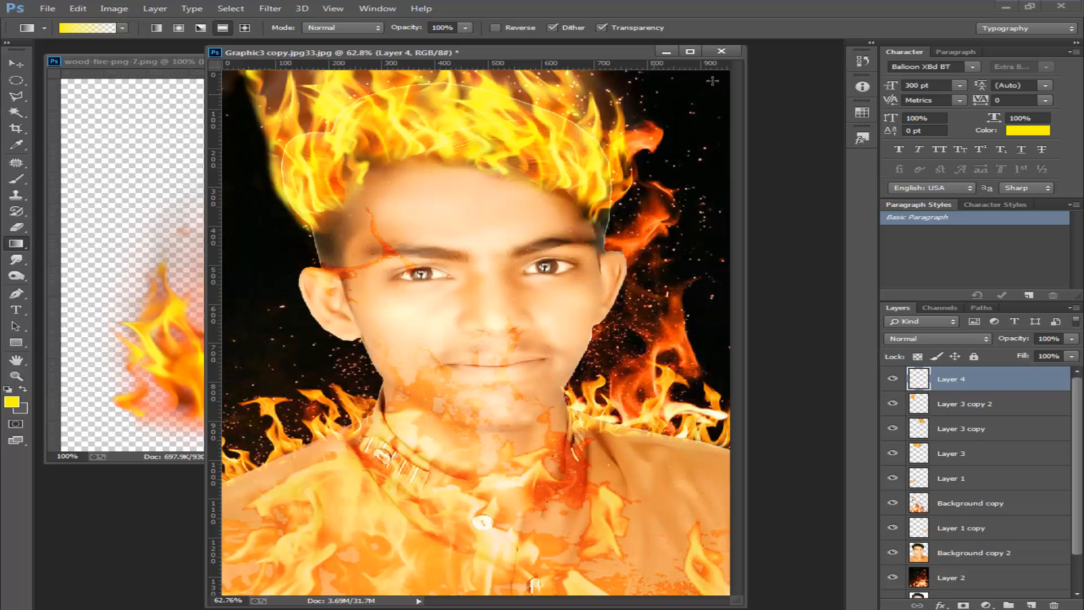
left_click_drag(728, 70, 454, 414)
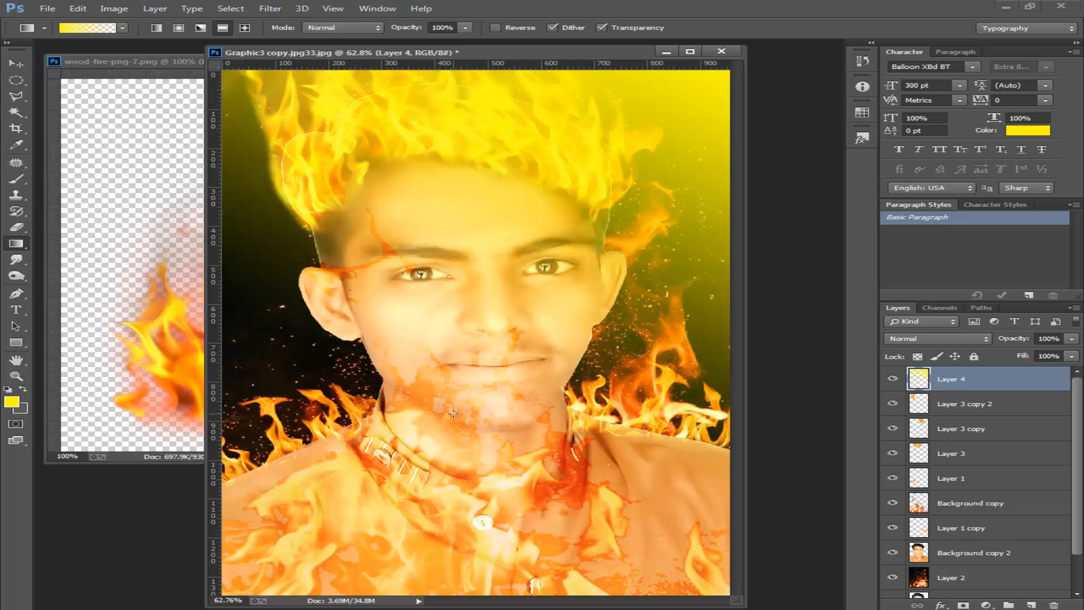
- Enlarge the Layer 4 gradient beyond the canvas edges and shift it upward over the portrait
left_click(15, 63)
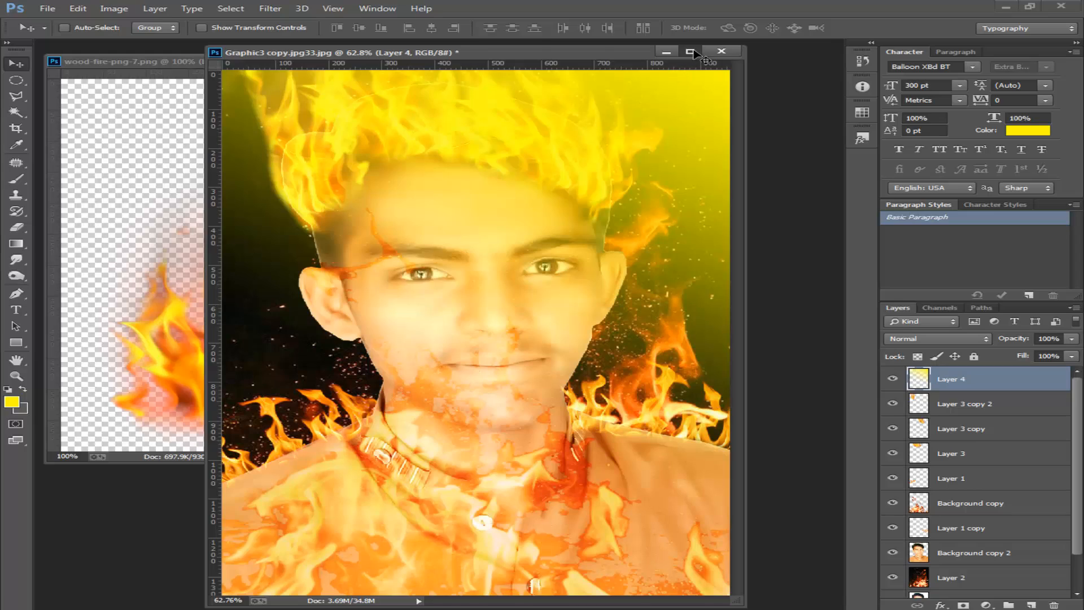
left_click(690, 51)
key("ctrl+t")
left_click_drag(799, 502, 962, 597)
left_click_drag(839, 416, 822, 361)
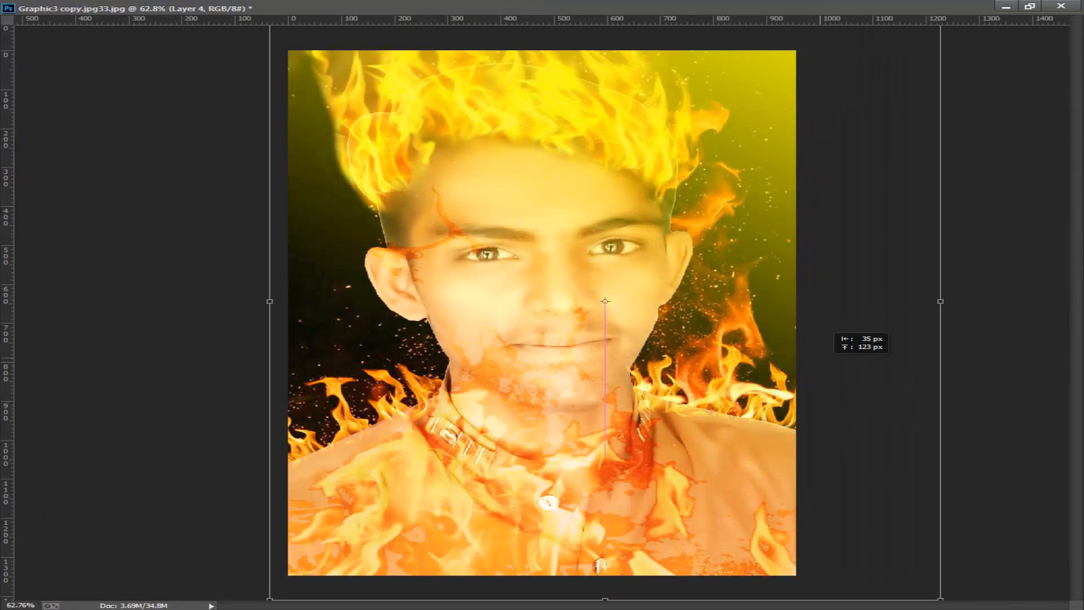
key("Return")
left_click(1030, 6)
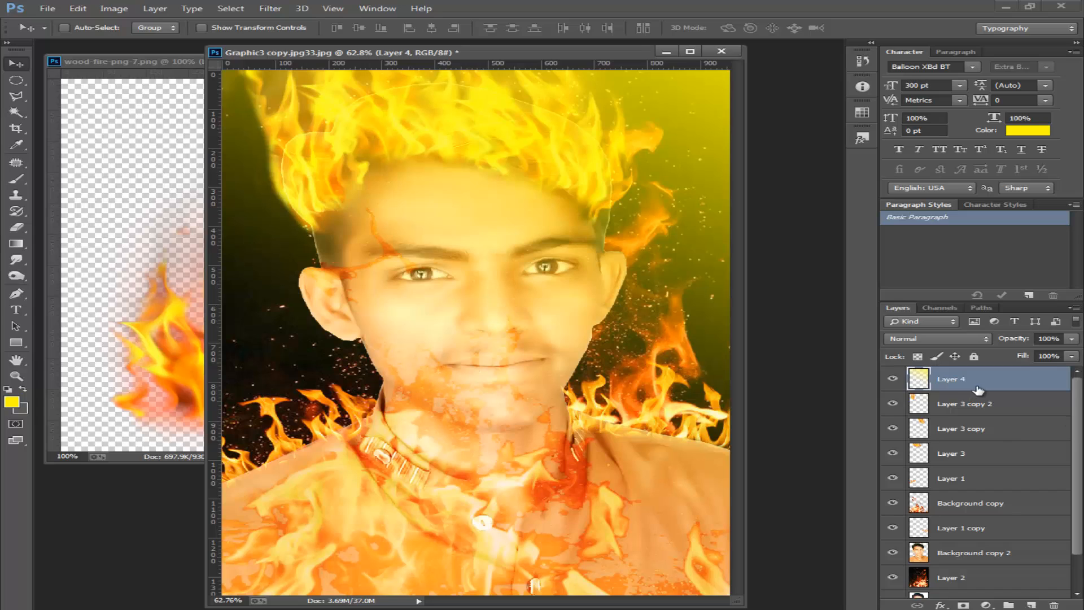
- Hide the yellow gradient on Layer 4
scroll(979, 390, "down", 2)
left_click(971, 585)
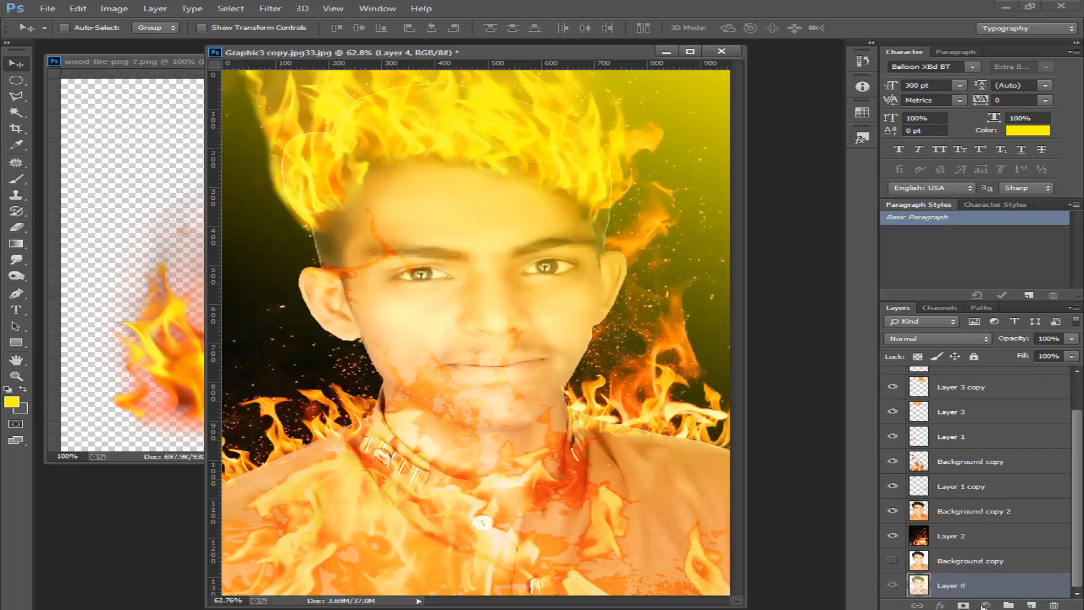
left_click_drag(984, 607, 984, 607)
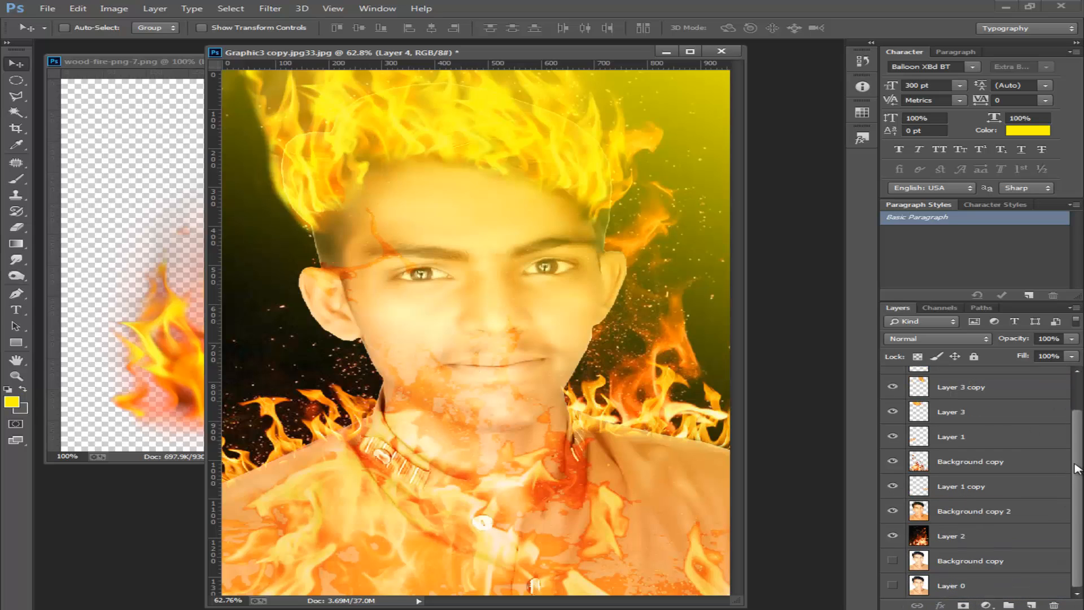
left_click_drag(1077, 468, 1077, 434)
left_click(892, 378)
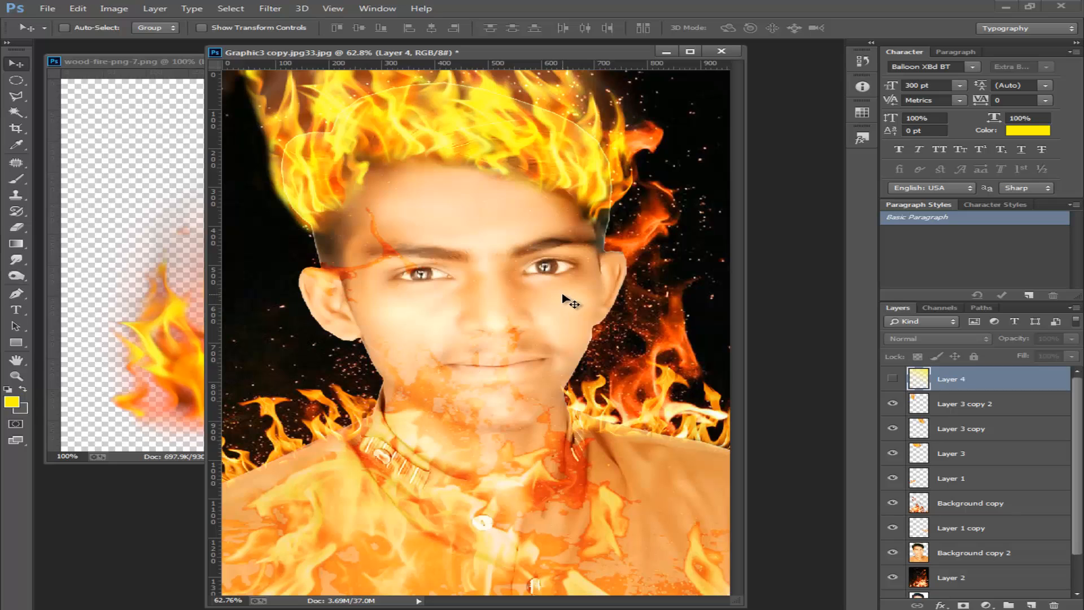
- Duplicate the Layer 3 copy 2 flame, place the duplicate over the man's right eye, and set its blending mode to Normal
left_click(958, 499)
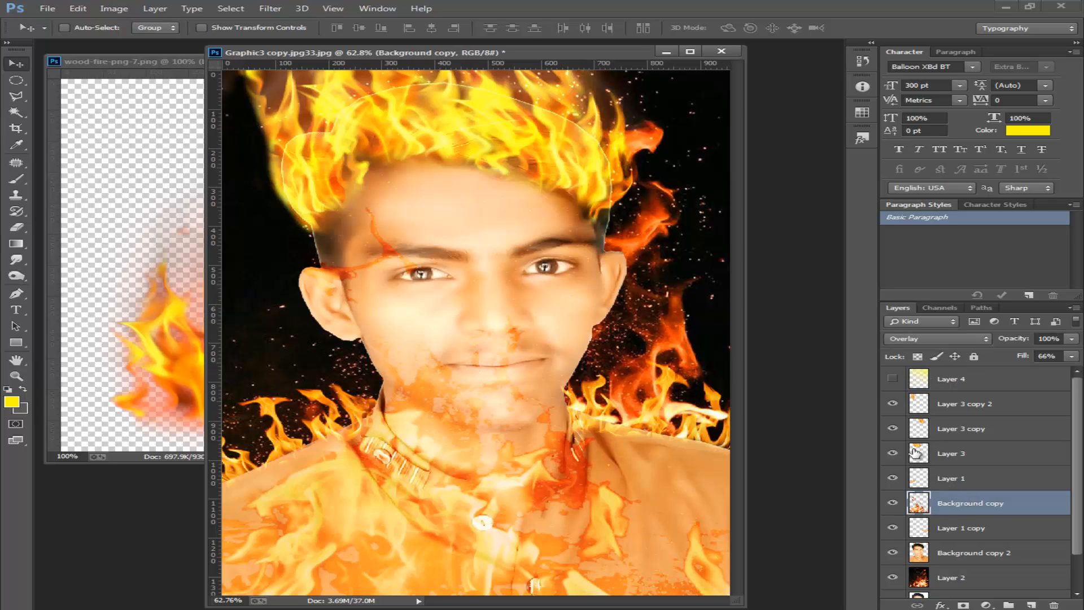
left_click(967, 453)
left_click(965, 406)
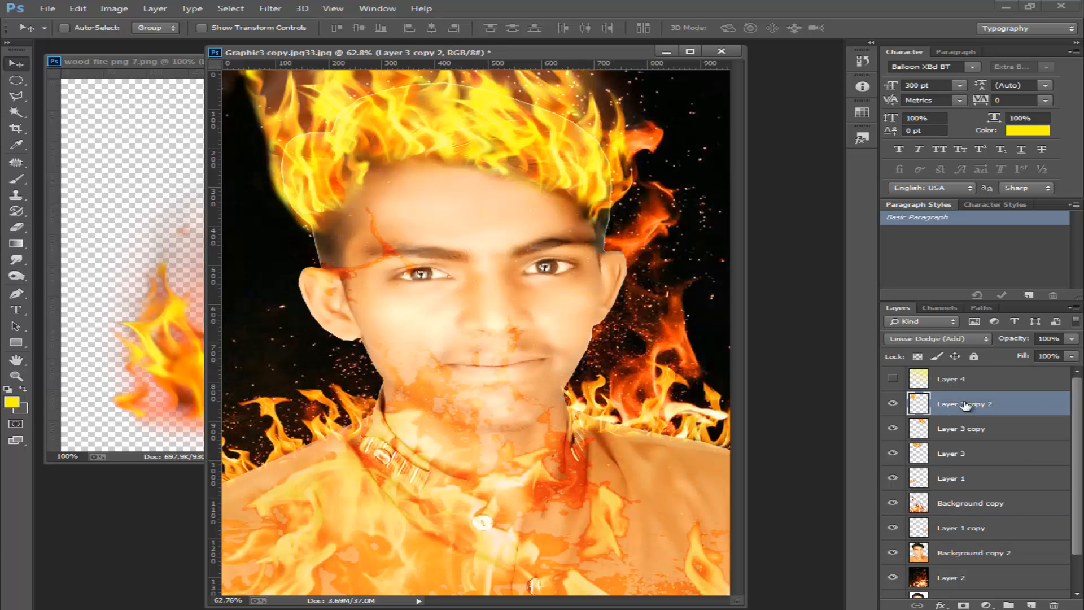
key("ctrl+j")
left_click_drag(322, 181, 447, 342)
left_click(951, 340)
left_click(915, 26)
- Shrink the Layer 3 copy 3 flame and fit it over the iris of the man's right eye
key("ctrl+t")
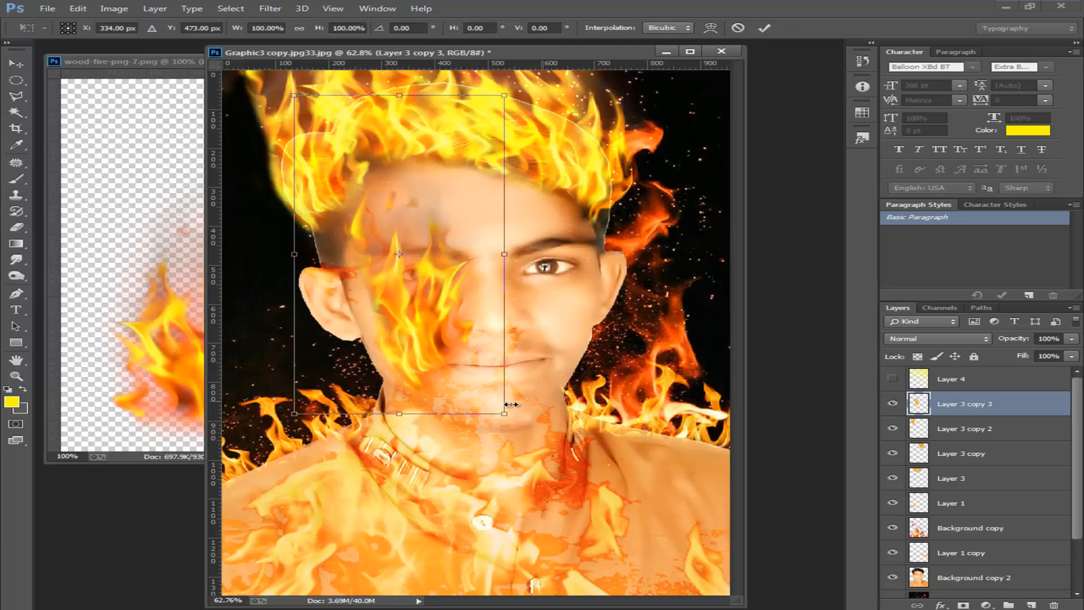
left_click_drag(506, 414, 452, 273)
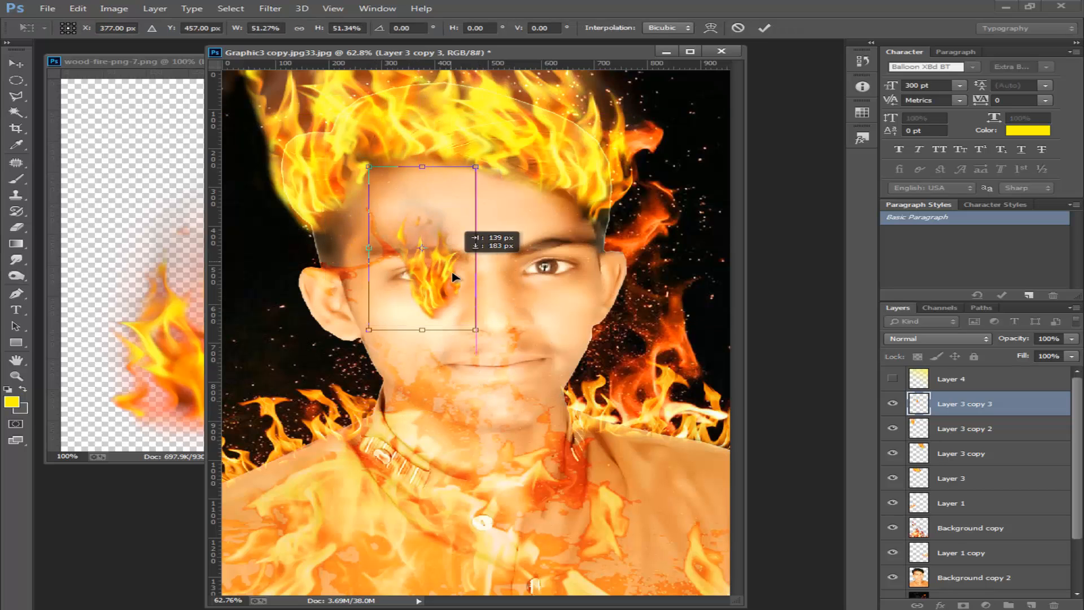
left_click_drag(473, 165, 427, 242)
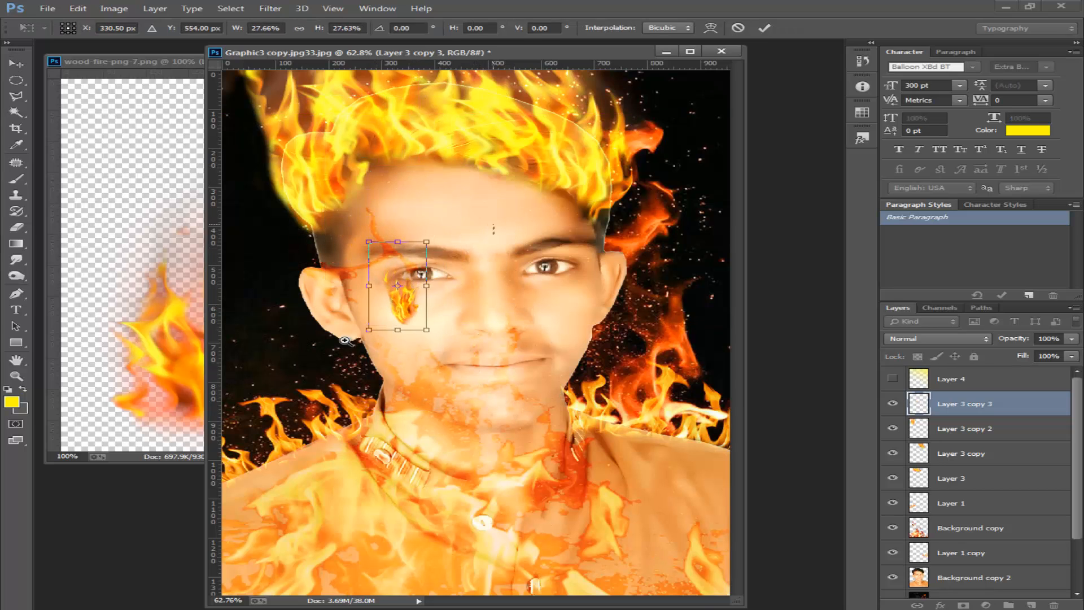
left_click_drag(344, 340, 515, 391)
left_click_drag(558, 420, 503, 327)
mouse_move(477, 269)
left_mouse_down()
mouse_move(604, 256)
mouse_move(473, 259)
left_mouse_up()
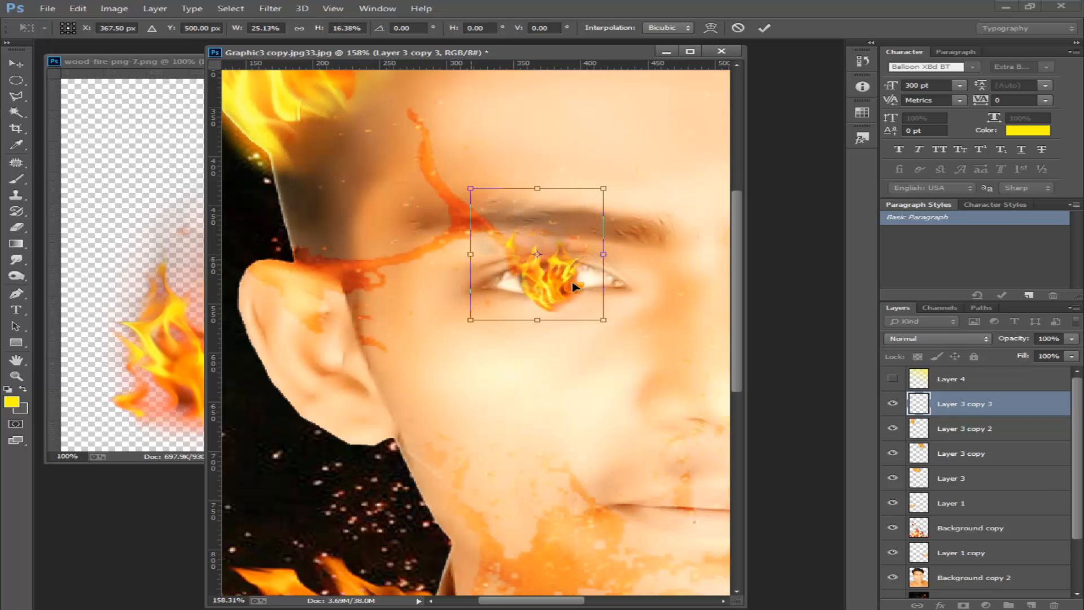
left_click_drag(573, 286, 583, 307)
left_click_drag(543, 273, 551, 275)
left_click_drag(589, 311, 601, 313)
key("Return")
- Erase the parts of the Layer 3 copy 3 flame that spill outside the right eye's iris, reducing the eraser brush size
left_click_drag(399, 333, 714, 231)
left_click_drag(521, 226, 524, 232)
left_click(19, 229)
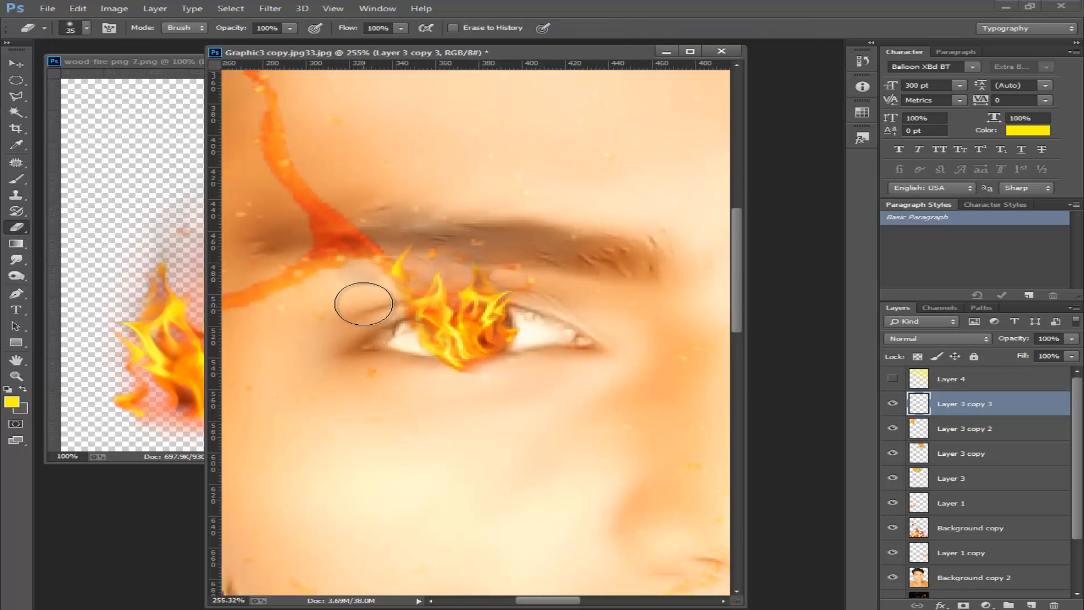
mouse_move(390, 275)
left_mouse_down()
mouse_move(481, 252)
mouse_move(512, 256)
mouse_move(378, 270)
mouse_move(367, 293)
mouse_move(487, 280)
mouse_move(512, 288)
mouse_move(451, 285)
mouse_move(411, 297)
mouse_move(417, 365)
mouse_move(464, 377)
mouse_move(520, 364)
mouse_move(538, 314)
mouse_move(521, 280)
mouse_move(531, 327)
mouse_move(503, 359)
mouse_move(459, 371)
mouse_move(417, 351)
mouse_move(412, 297)
mouse_move(528, 301)
mouse_move(531, 337)
left_mouse_up()
key("bracketleft")
key("bracketleft")
key("bracketleft")
- Duplicate the iris flame and place the copy over the iris of the man's left eye
left_click(16, 64)
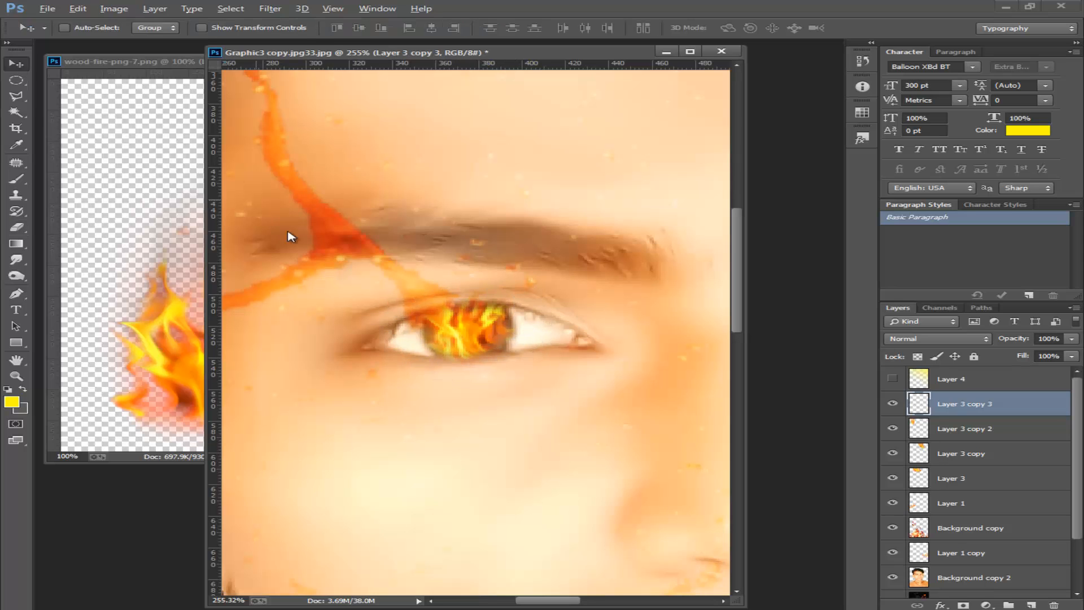
key("alt+space")
left_click(309, 242, "alt")
left_click(338, 255, "alt")
left_click(375, 280, "alt")
key("Escape")
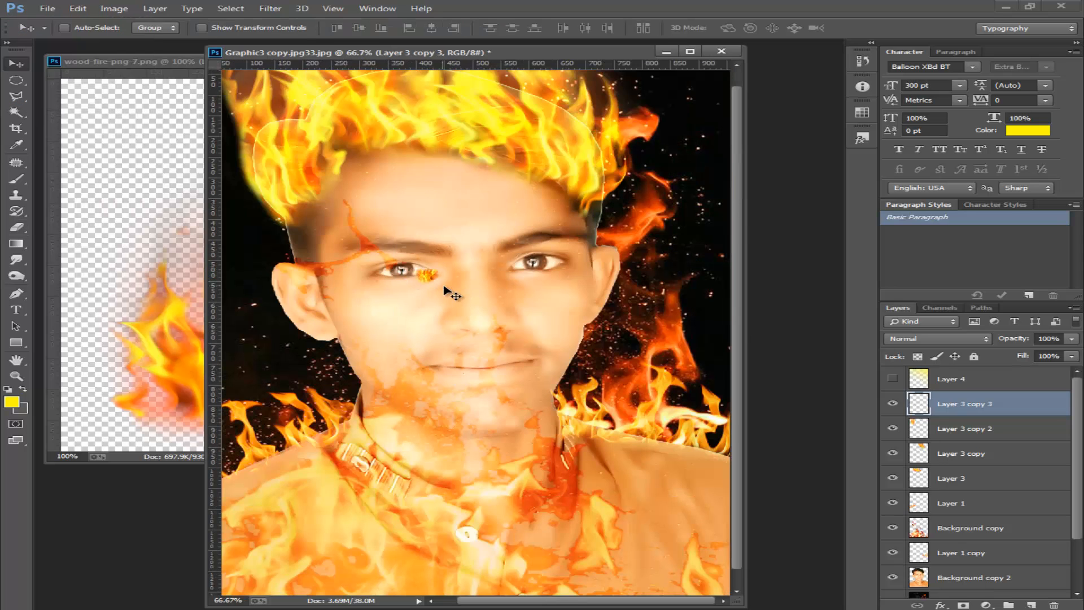
left_click_drag(409, 276, 572, 269, "alt")
scroll(522, 226, "up", 5)
left_click_drag(530, 364, 539, 374)
- Enlarge the Layer 3 copy 4 flame slightly and align it with the left eye's iris
key("ctrl+t")
left_click_drag(640, 234, 641, 233)
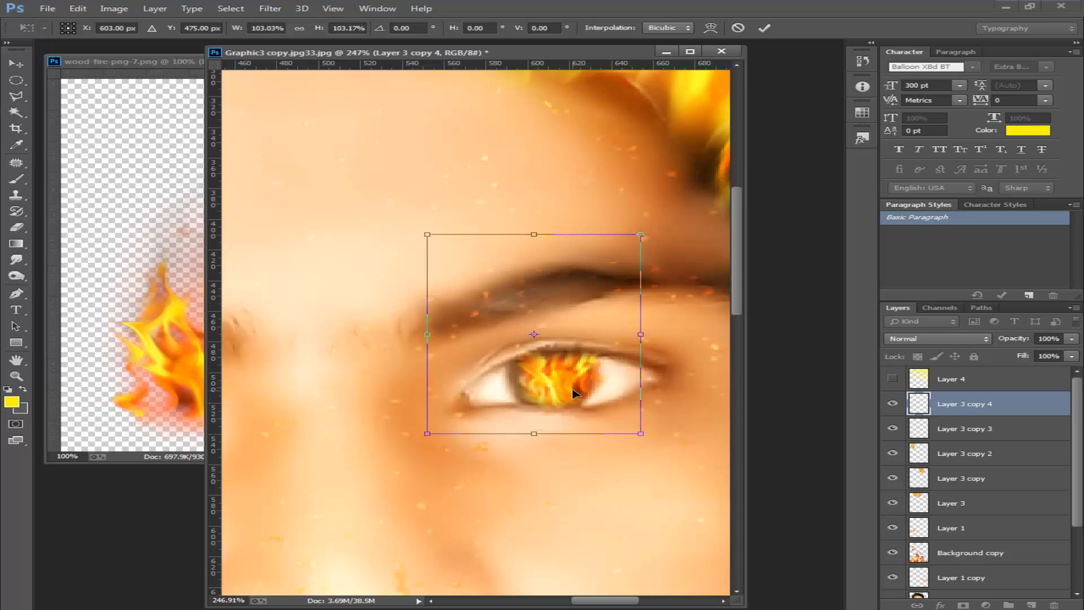
left_click_drag(571, 394, 556, 404)
key("Return")
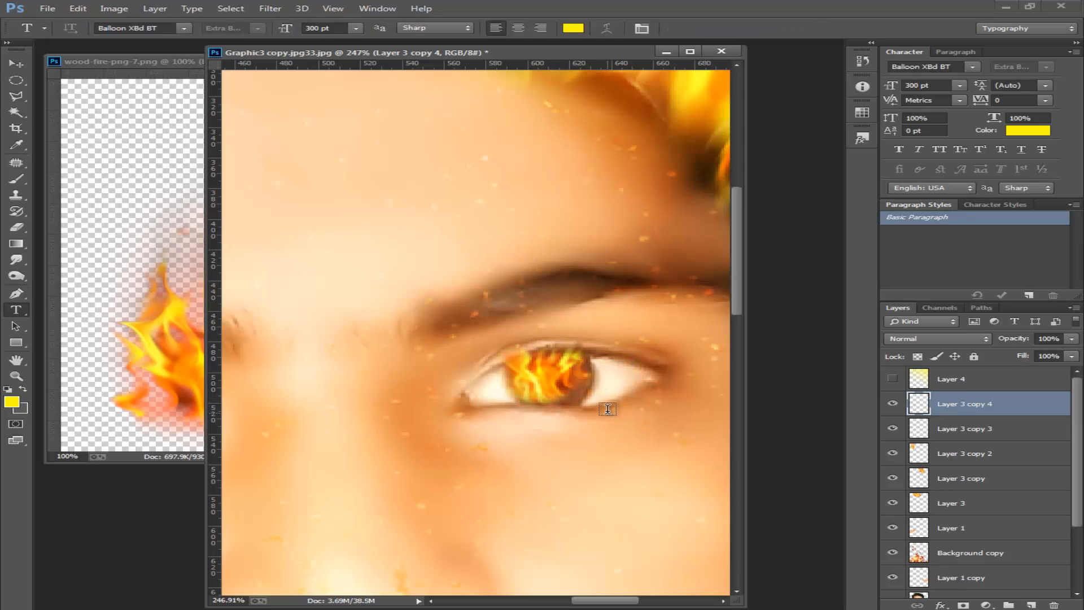
key("ctrl+t")
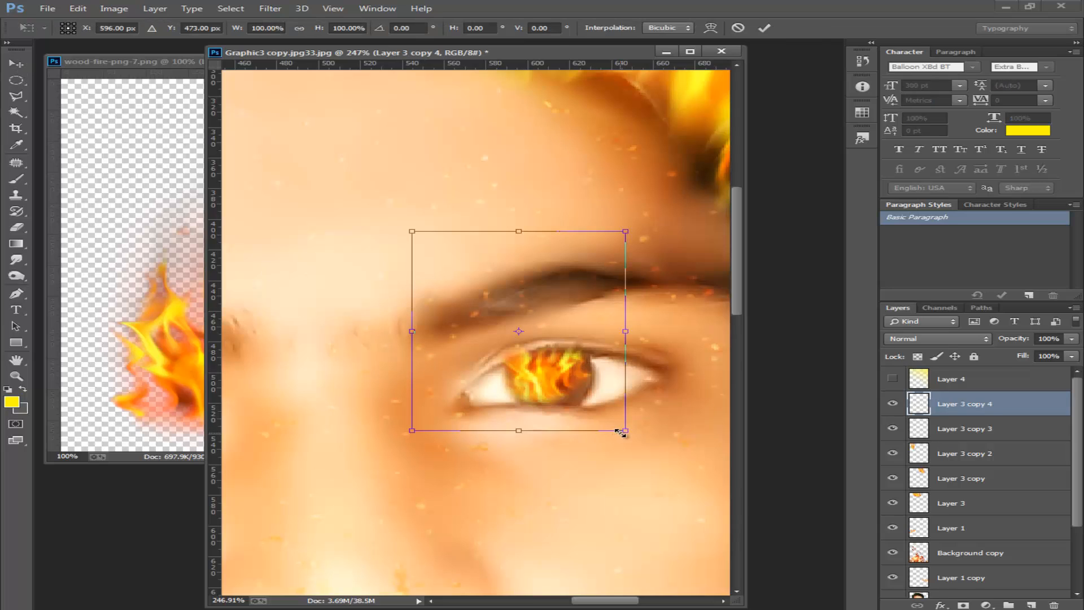
left_click_drag(623, 431, 635, 439)
left_click_drag(564, 401, 569, 396)
key("Return")
- Erase the edges of the Layer 3 copy 4 flame around the left eye's iris
left_click(24, 226)
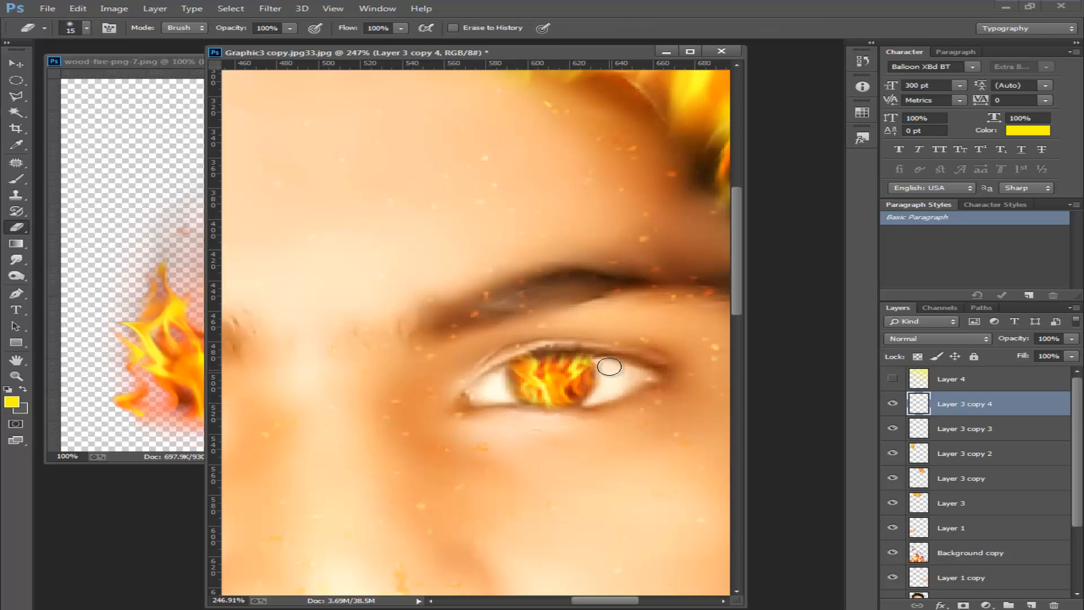
right_click(512, 408)
left_click(514, 413)
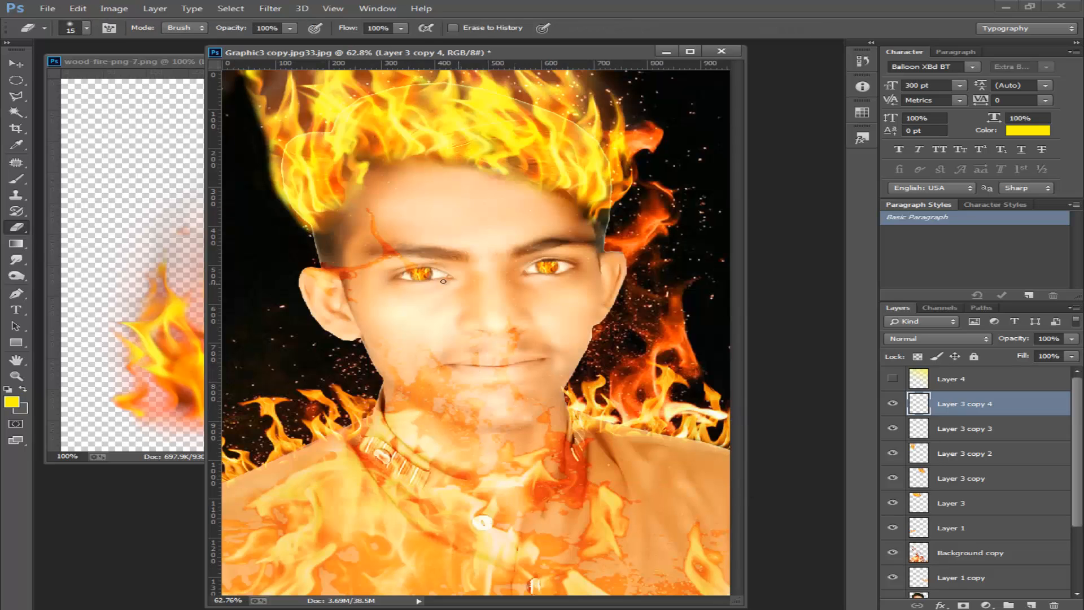
left_click(16, 63)
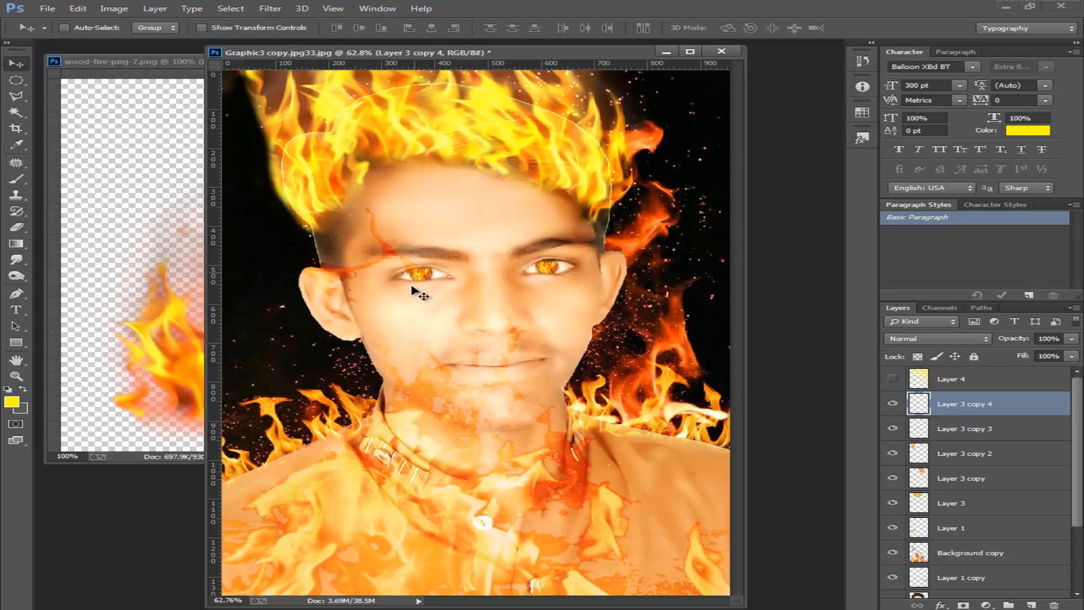
left_click_drag(411, 274, 449, 313)
key("ctrl+z")
left_click_drag(422, 274, 466, 335)
key("ctrl+z")
left_click_drag(547, 271, 563, 318)
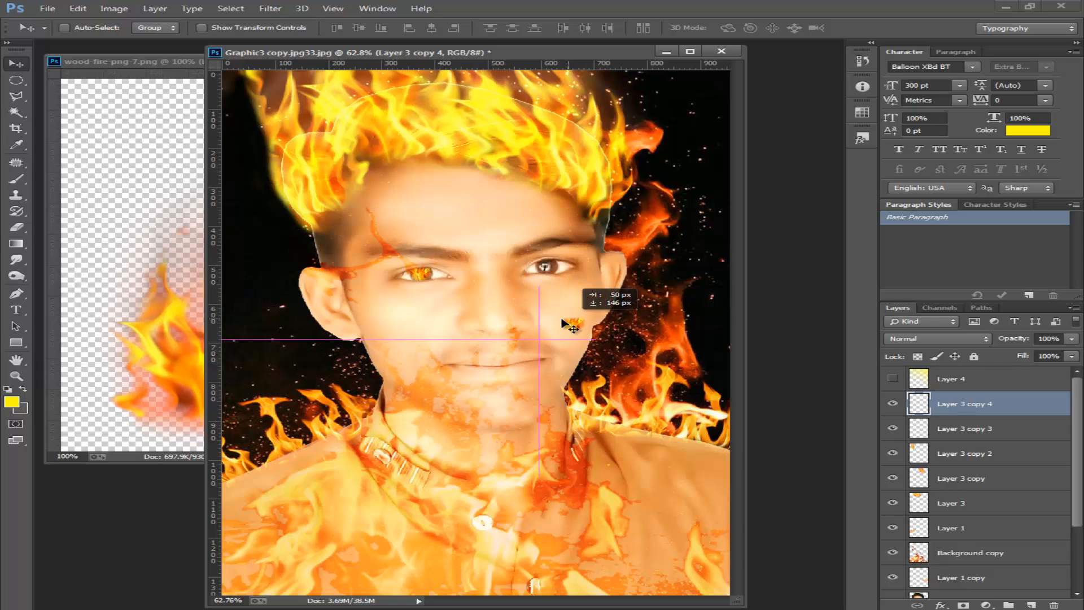
key("ctrl+z")
left_click_drag(424, 271, 463, 321)
key("ctrl+z")
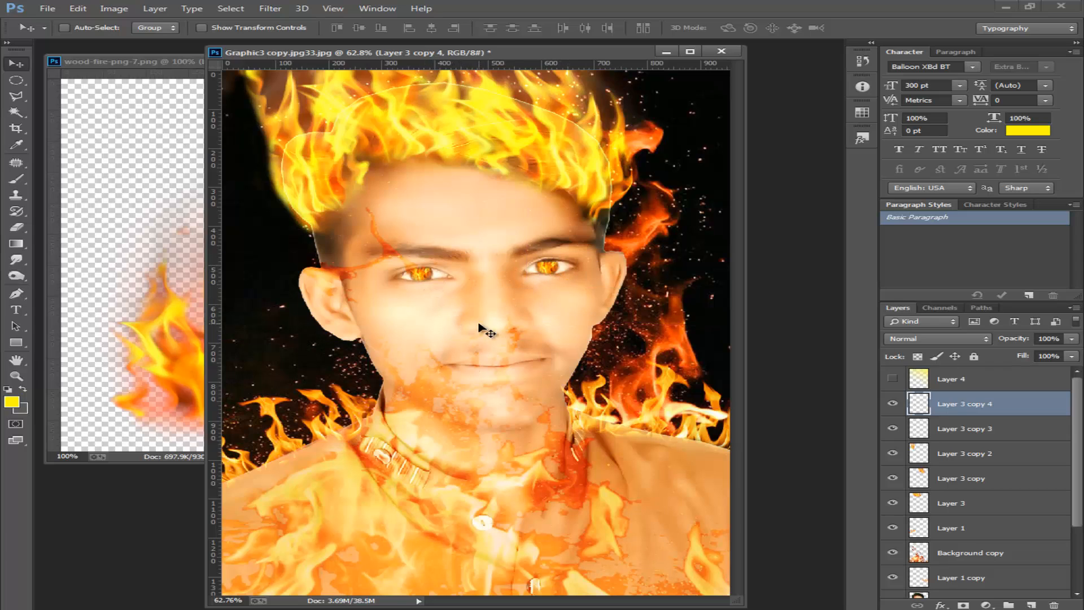
- Set the blending mode of both eye flames, Layer 3 copy 4 and Layer 3 copy 3, to Lighter Color
left_click(946, 430, "shift")
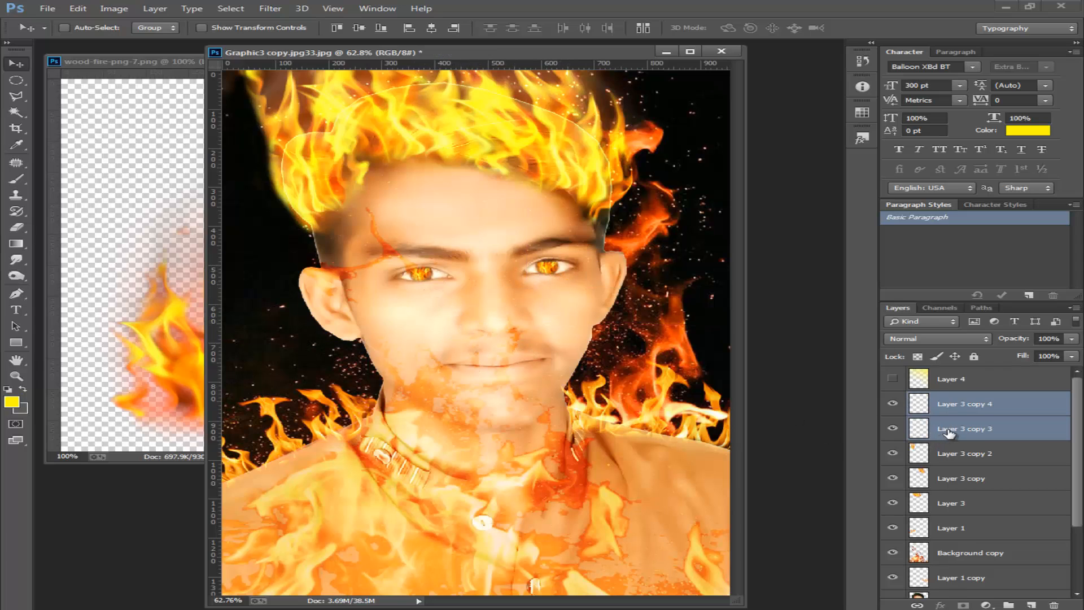
left_click(946, 341)
left_click(941, 328)
key("Up")
key("Up")
key("Up")
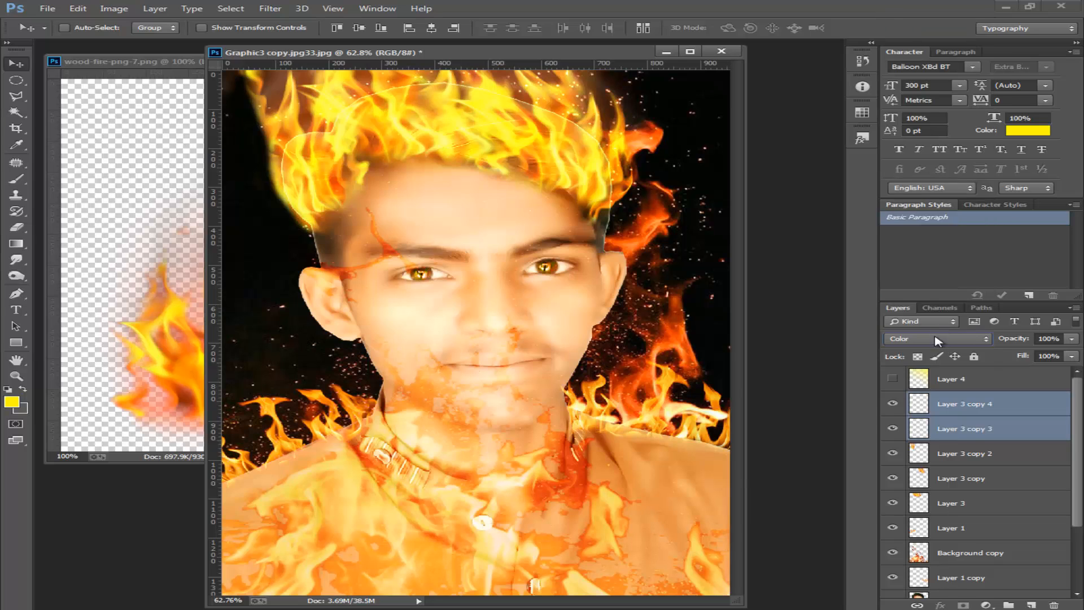
key("Up")
key("Up")
key("Up")
key("Up")
key("Up")
key("Up")
key("Up")
key("Up")
key("Up")
key("Up")
key("Up")
key("Up")
key("Up")
key("Down")
key("Down")
key("Down")
key("Down")
key("Down")
key("Down")
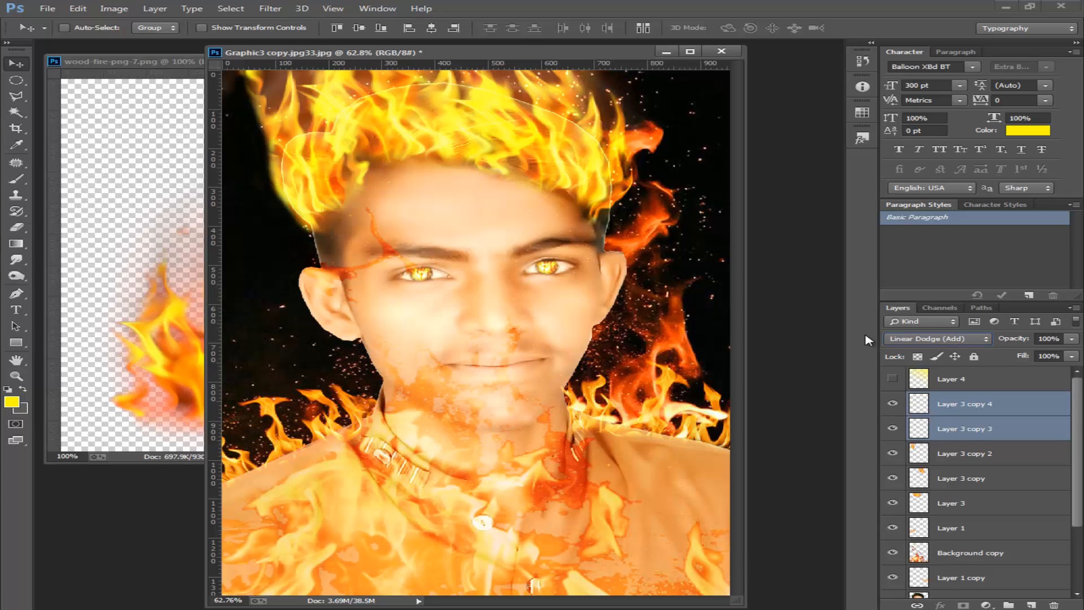
key("Down")
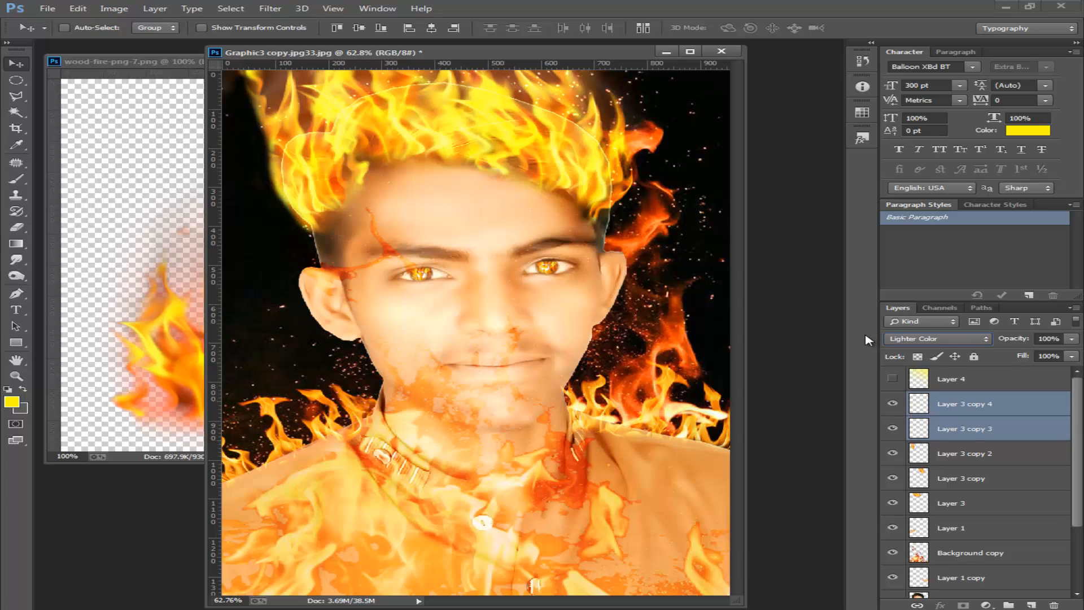
- Reduce the opacity of the two eye flame layers to 73%
left_click(1071, 340)
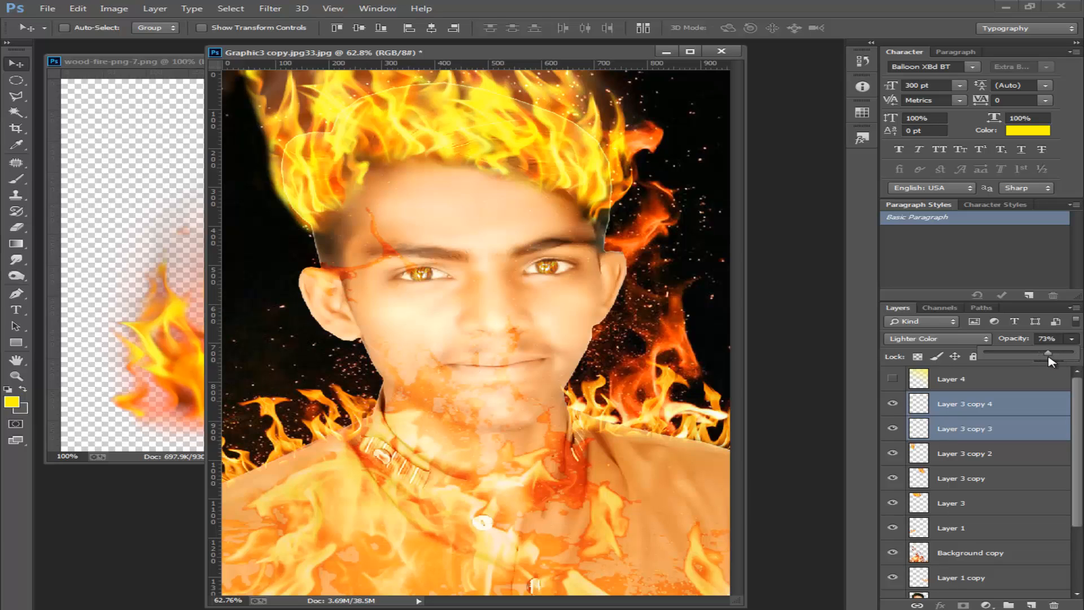
left_click(16, 69)
right_click(563, 287)
left_click(588, 296)
- Close the wood-fire-png-7.png document and show the yellow gradient on Layer 4 in the portrait
left_click(74, 197)
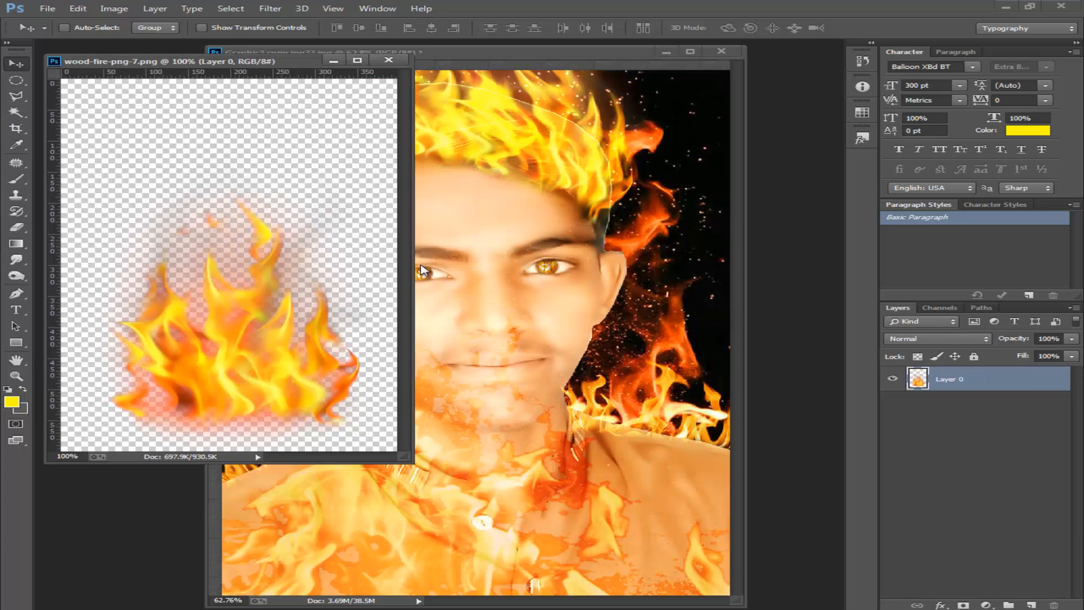
left_click(361, 51)
left_click(189, 60)
left_click(386, 60)
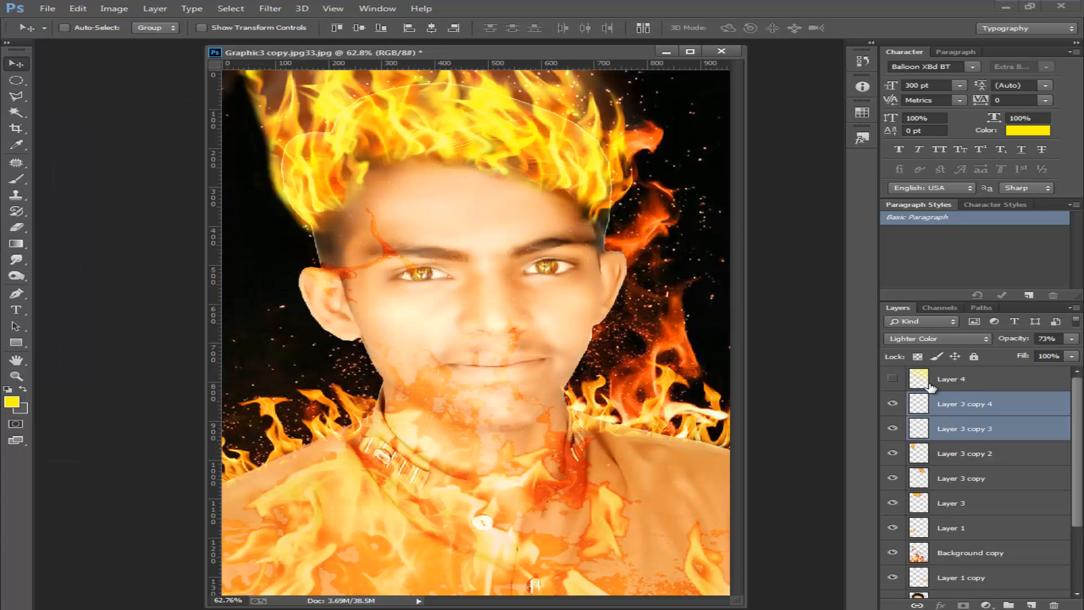
left_click(892, 379)
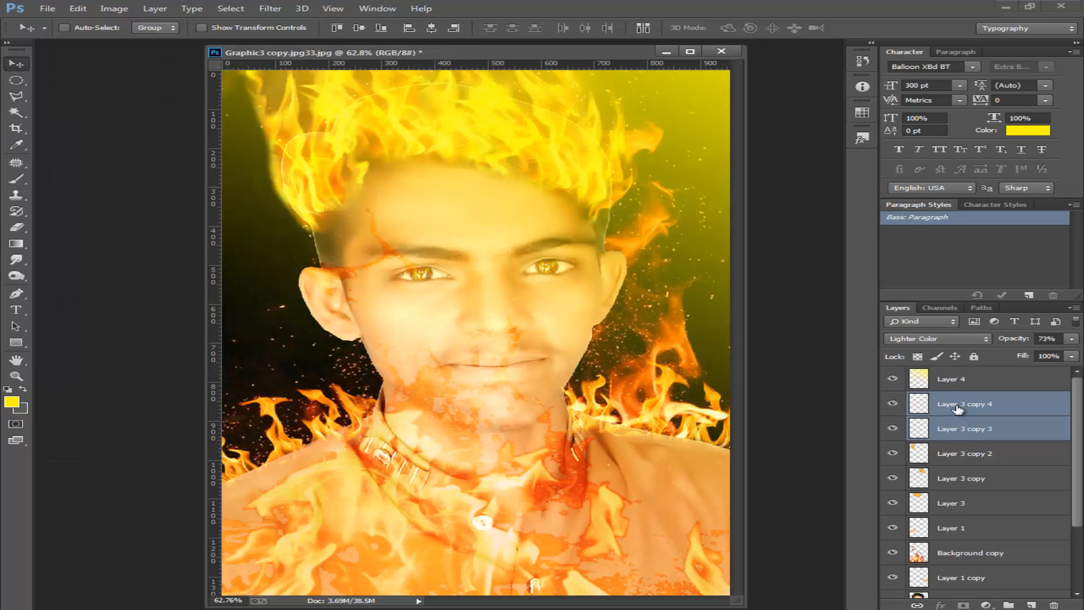
left_click(959, 385, "shift")
left_click(963, 436, "shift")
left_click(969, 459, "shift")
left_click(972, 480, "shift")
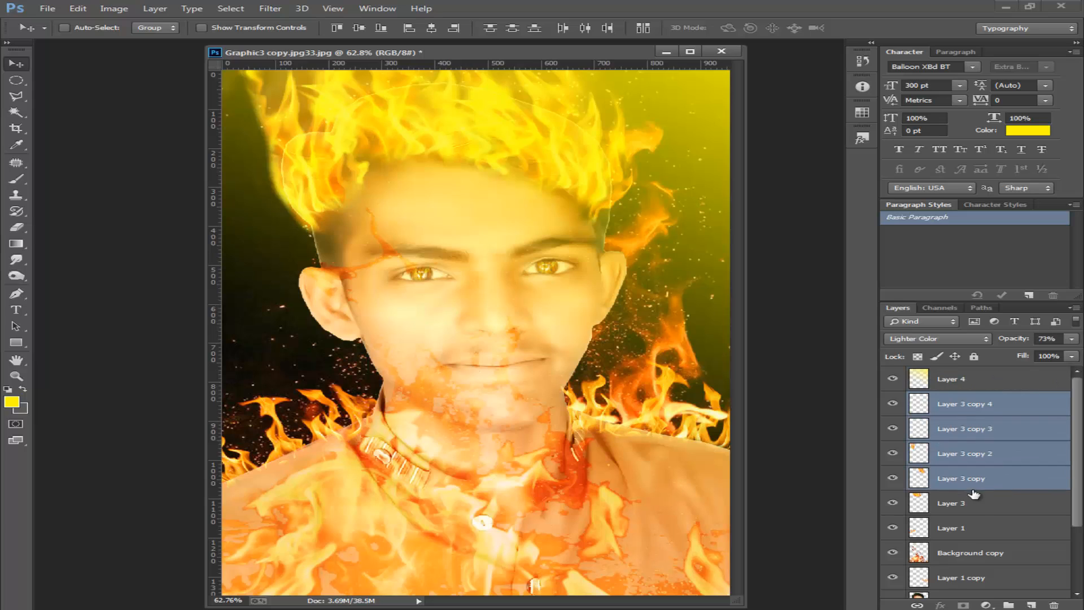
left_click(975, 504, "shift")
left_click(979, 529, "shift")
left_click(985, 556, "shift")
key("ctrl+a")
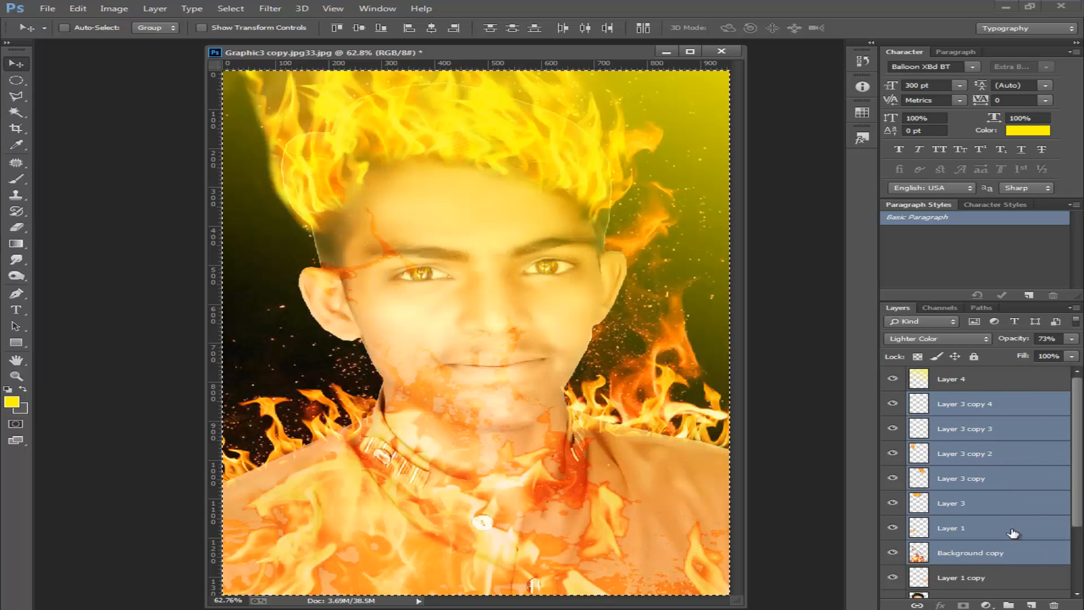
left_click(999, 385, "shift")
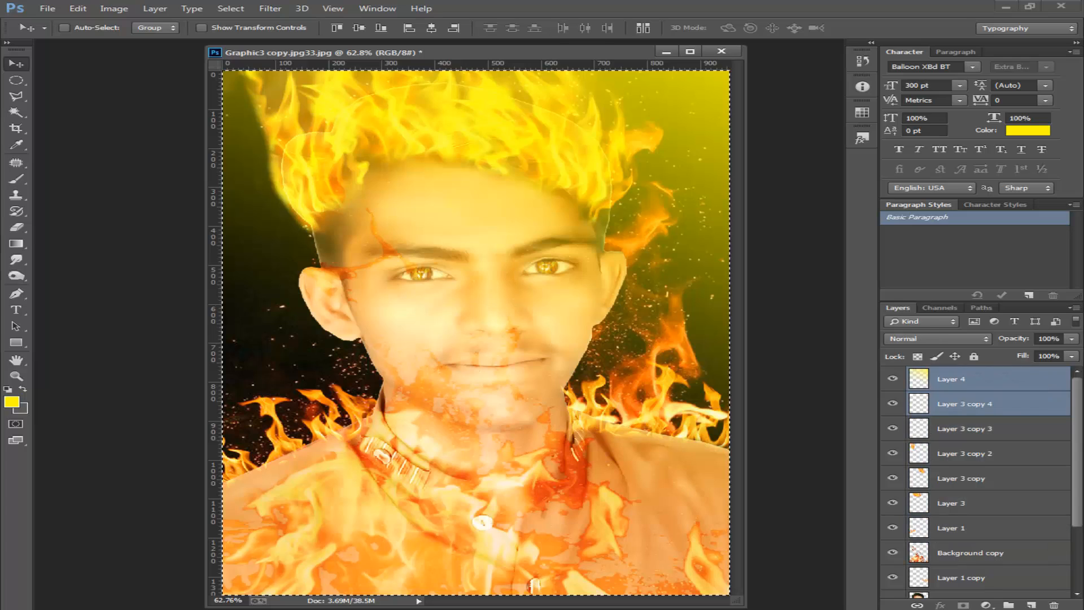
mouse_move(1079, 428)
left_mouse_down()
mouse_move(1079, 441)
mouse_move(1077, 428)
left_mouse_up()
left_click(1056, 430)
key("ctrl+d")
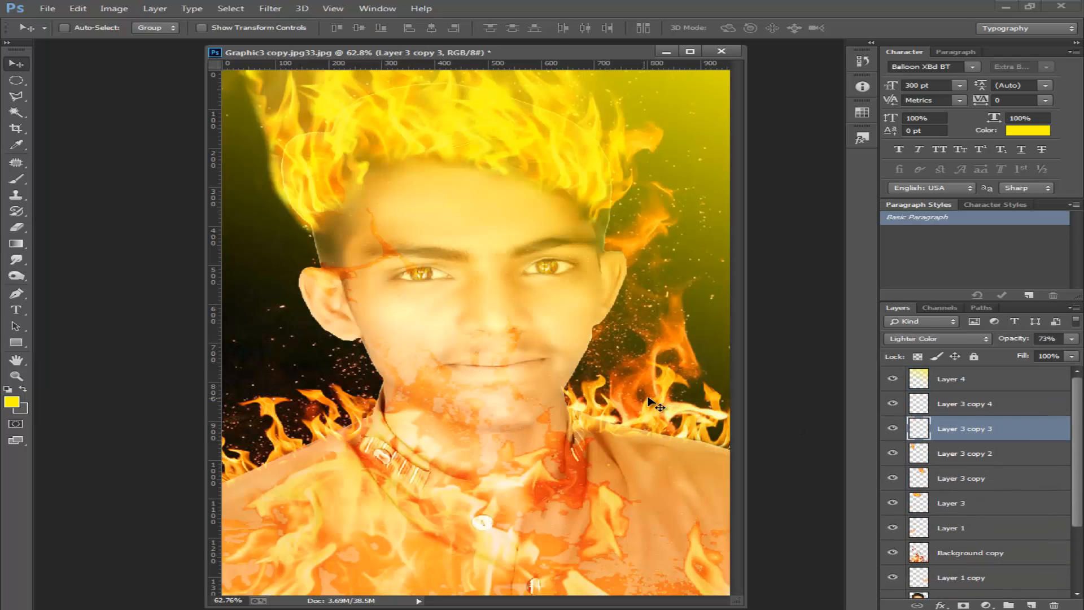
- Shift the Layer 4 gradient slightly upward and to the right over the portrait
left_click(962, 389)
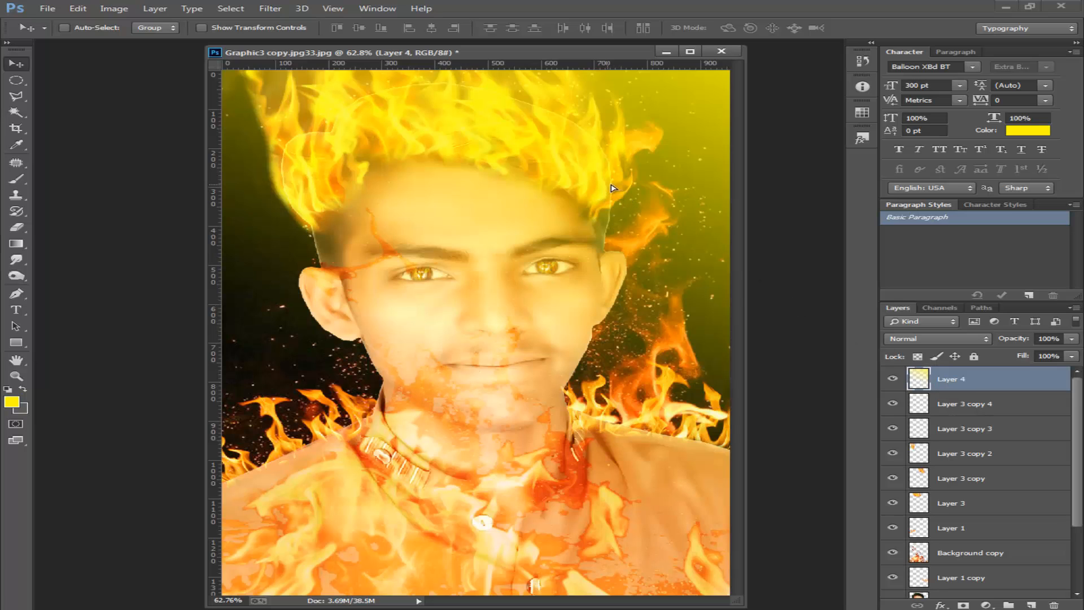
mouse_move(612, 185)
left_mouse_down()
mouse_move(630, 165)
mouse_move(621, 177)
left_mouse_up()
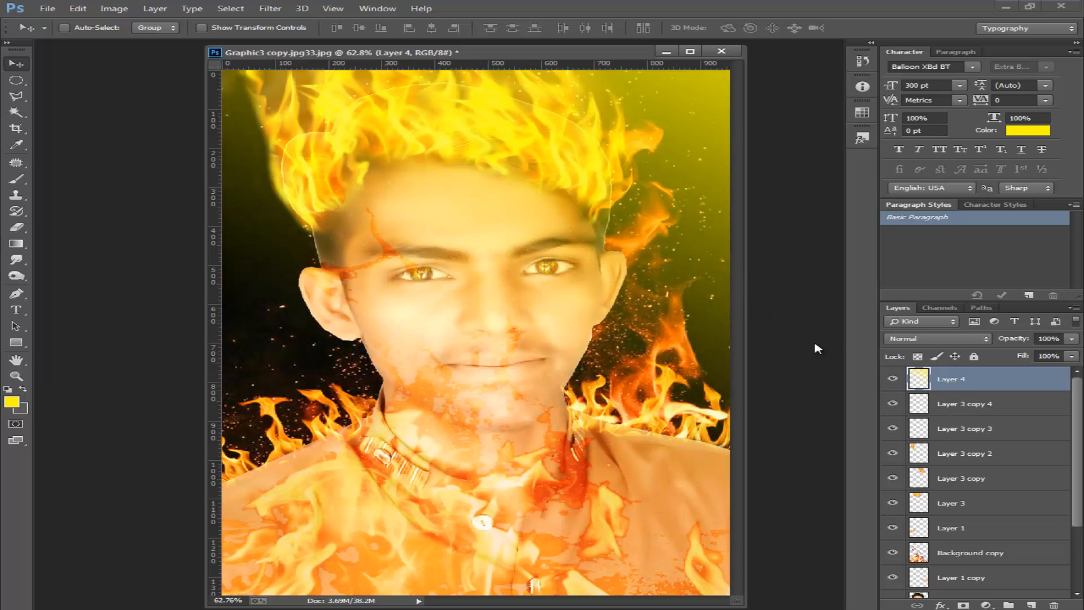
- Merge all layers of the portrait into a single layer and duplicate the merged layer
left_click(963, 406, "shift")
left_click(980, 429, "shift")
left_click(985, 454, "shift")
left_click(990, 478, "shift")
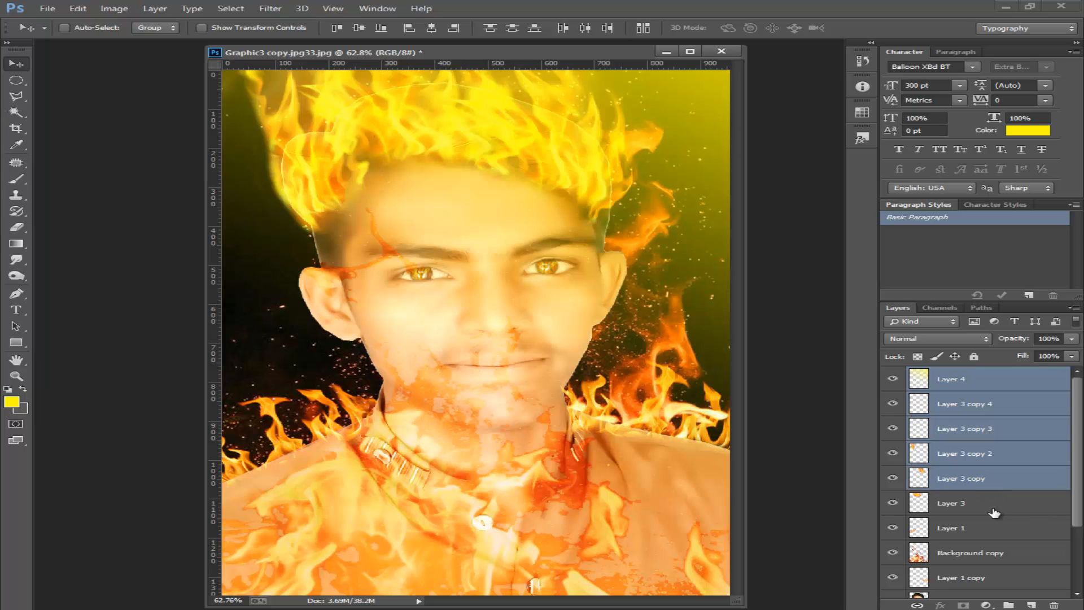
left_click(994, 508, "shift")
left_click(990, 527, "shift")
left_click(994, 553, "shift")
left_click(995, 577, "shift")
scroll(994, 576, "down", 1)
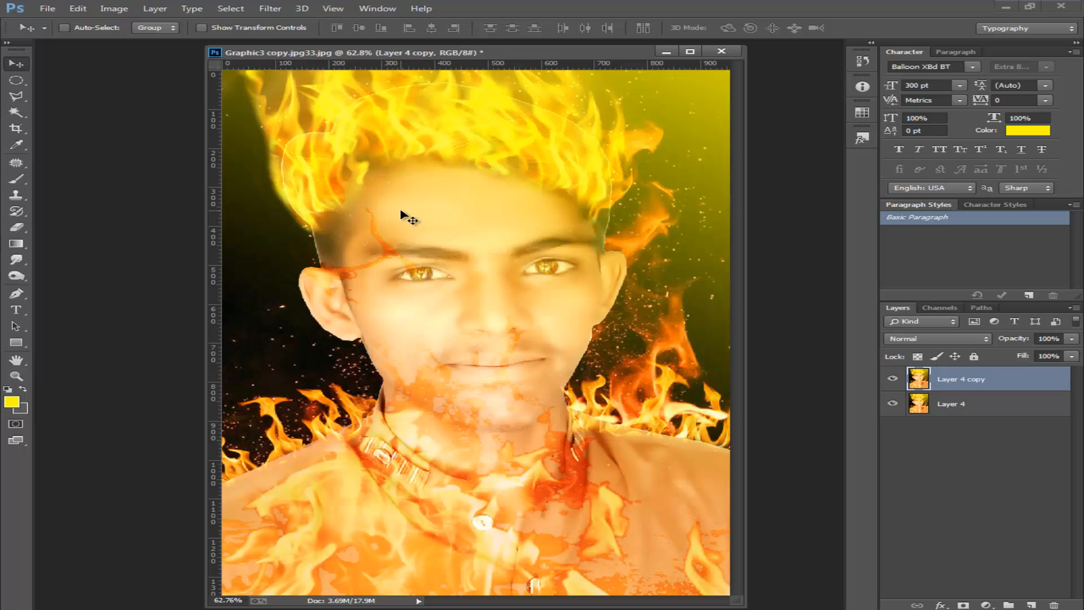
- Create a new blank document and copy the merged portrait layer into it
key("ctrl+n")
key("Return")
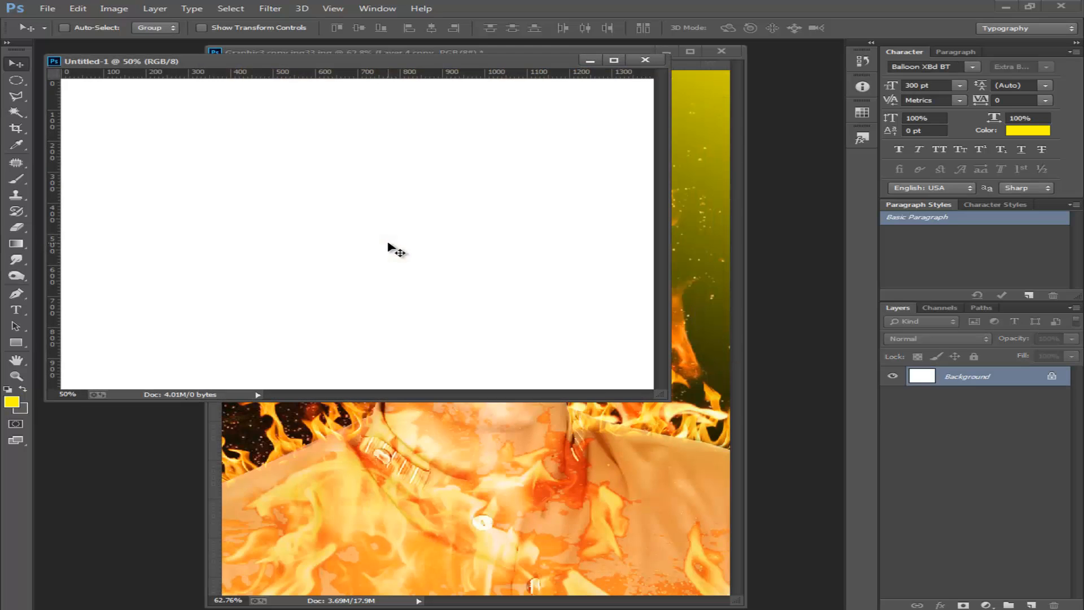
left_click_drag(644, 443, 347, 294)
- Scale down the portrait layer and position it over the left part of the white canvas in Untitled-1
left_click(615, 60)
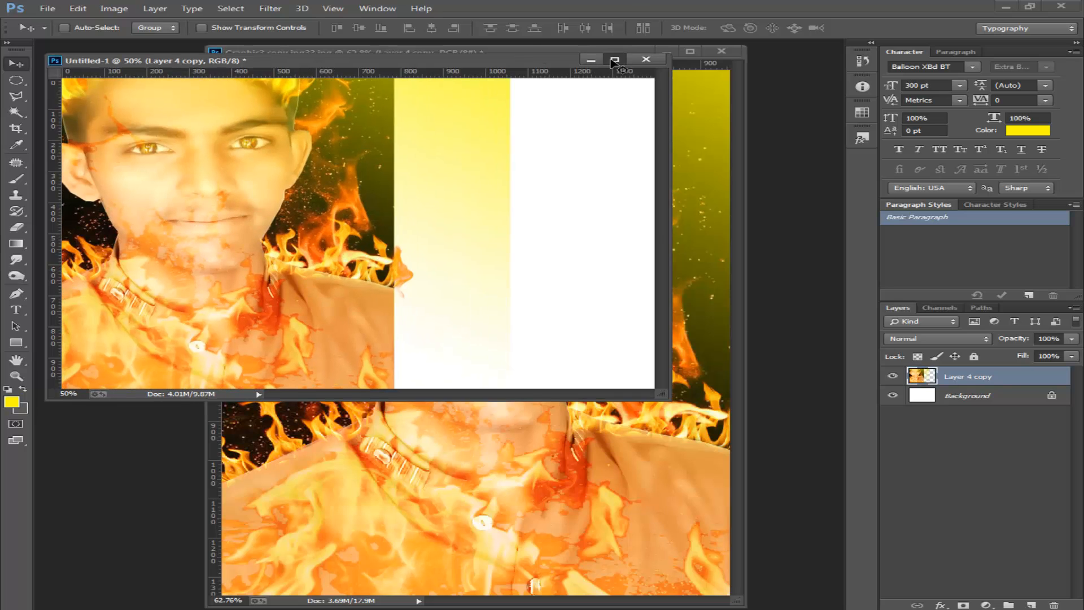
left_click_drag(456, 255, 495, 322)
key("ctrl+t")
left_click_drag(772, 31, 518, 279)
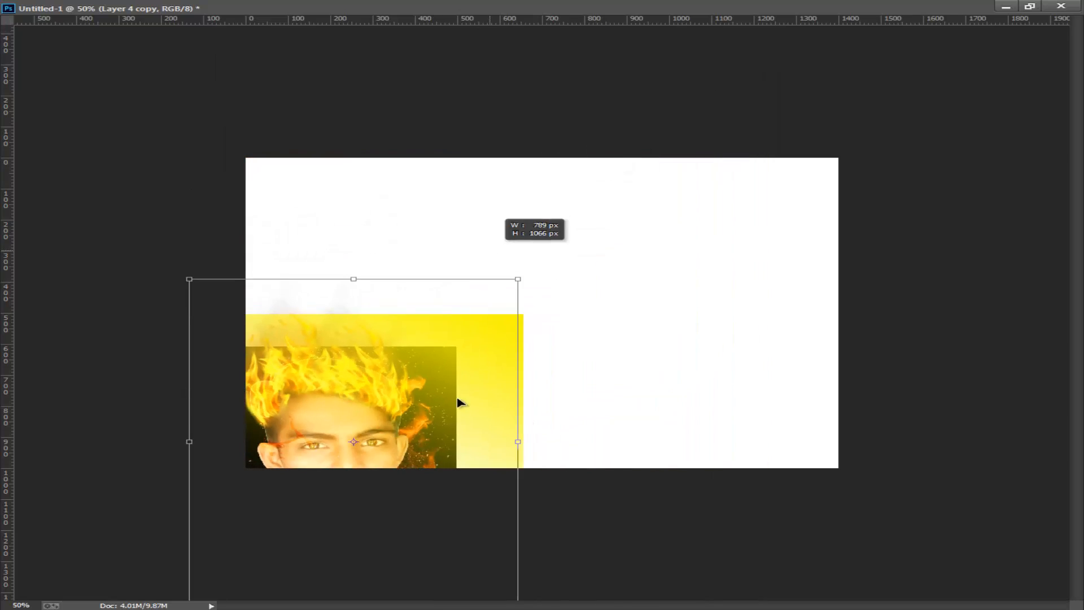
left_click_drag(460, 401, 485, 207)
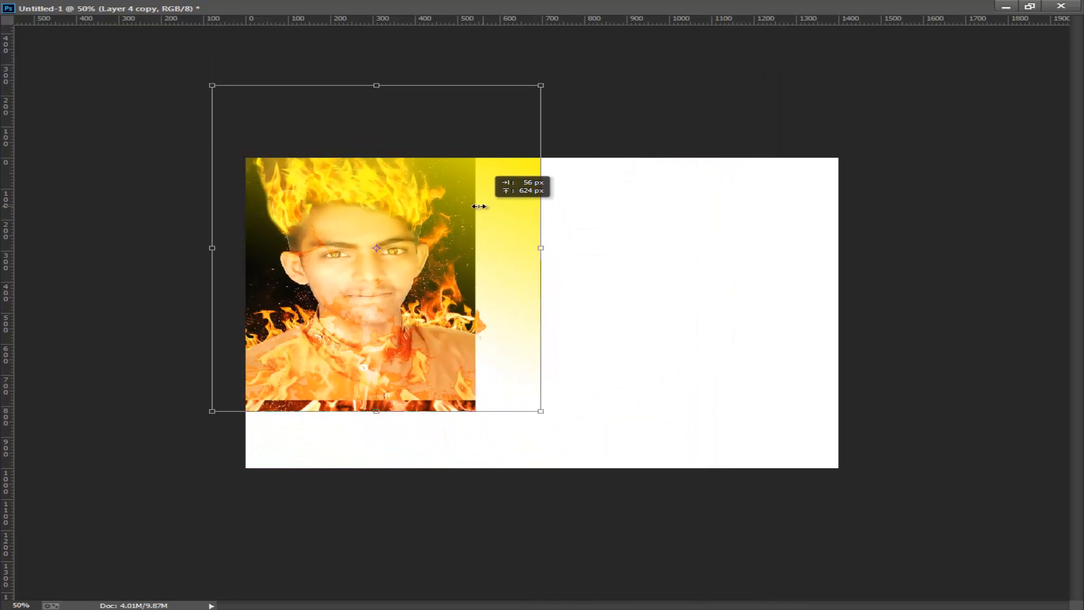
left_click_drag(543, 412, 628, 478)
left_click_drag(211, 86, 191, 64)
left_click_drag(525, 371, 528, 373)
left_click_drag(506, 320, 507, 317)
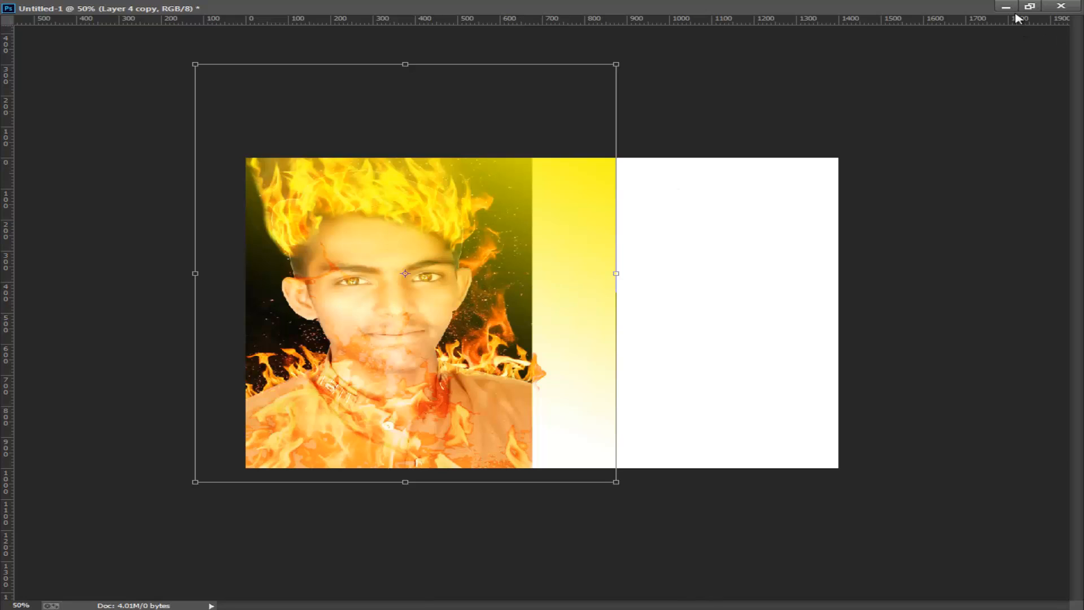
left_click(1030, 6)
- Crop the Untitled-1 document to the portrait, cutting off the yellow strip and the white area beside it
left_click(16, 64)
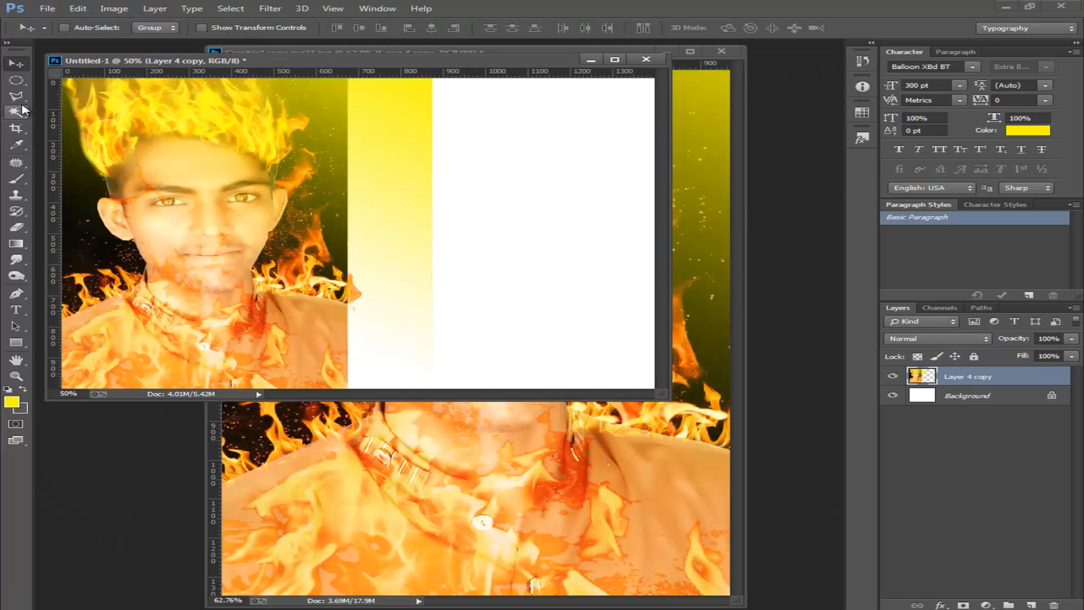
left_click(16, 128)
left_click_drag(661, 243, 497, 232)
left_click_drag(219, 237, 213, 237)
key("Return")
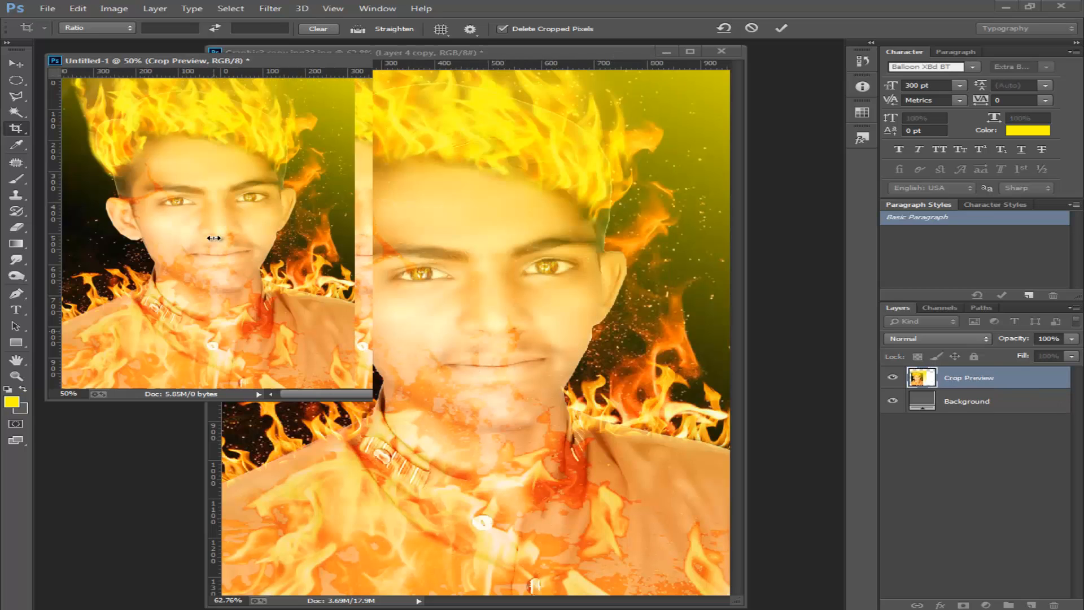
- Open the cropped portrait layer in the Camera Raw Filter
left_click(241, 258, "alt")
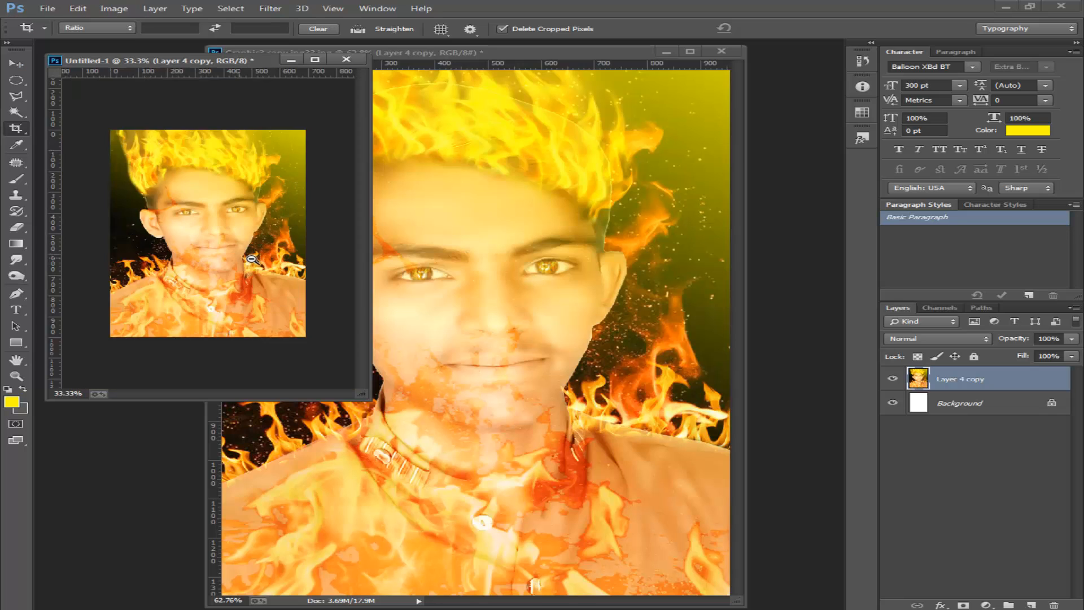
left_click(253, 263, "ctrl")
right_click(254, 266, "ctrl")
key("Escape")
right_click(273, 271, "ctrl")
left_click(302, 281)
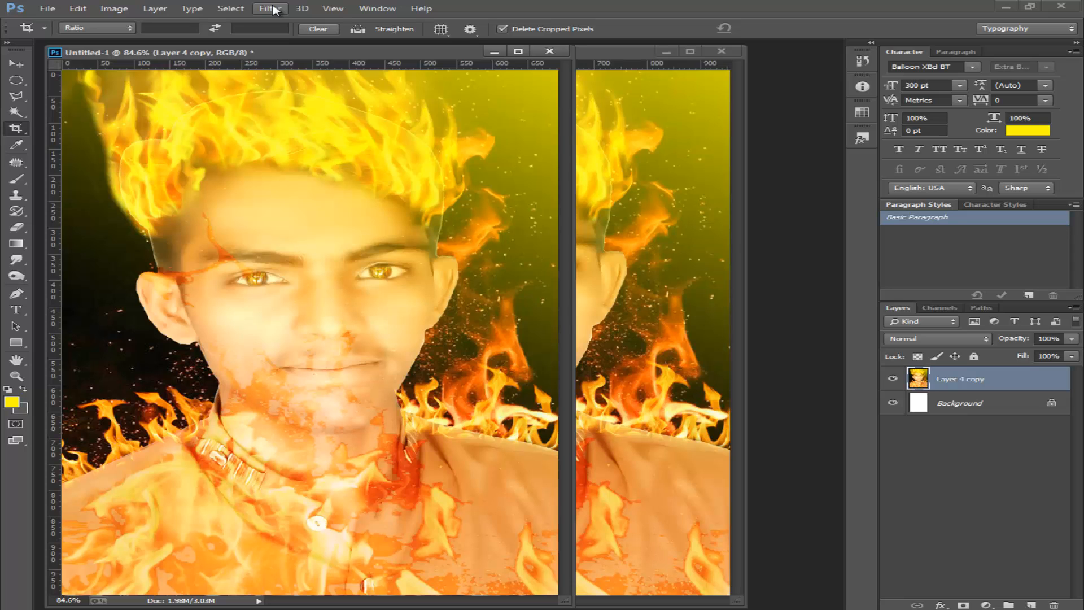
left_click(291, 10)
mouse_move(272, 12)
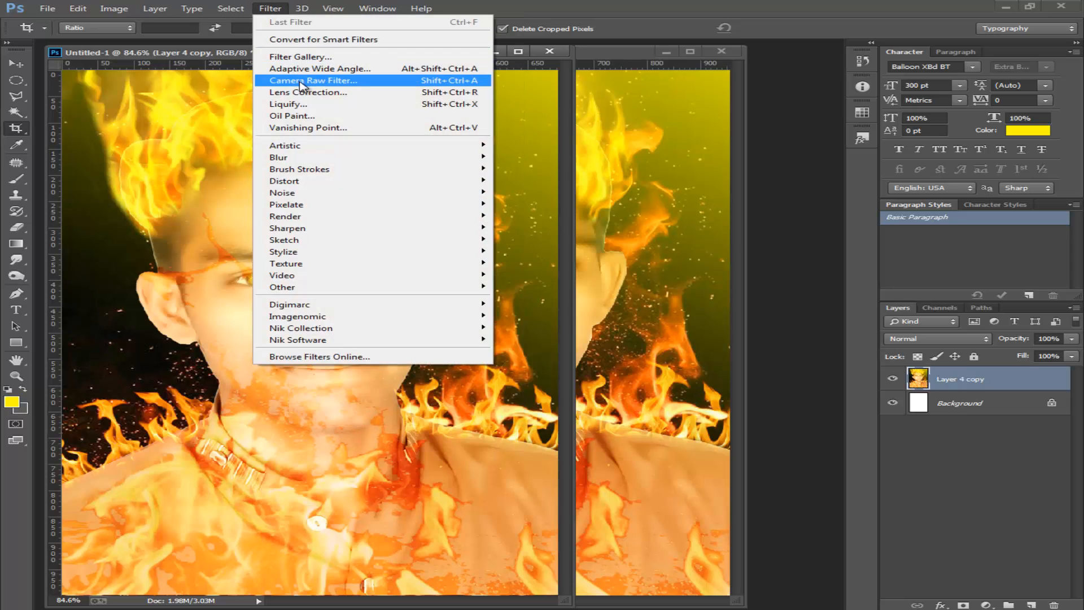
left_click(301, 81)
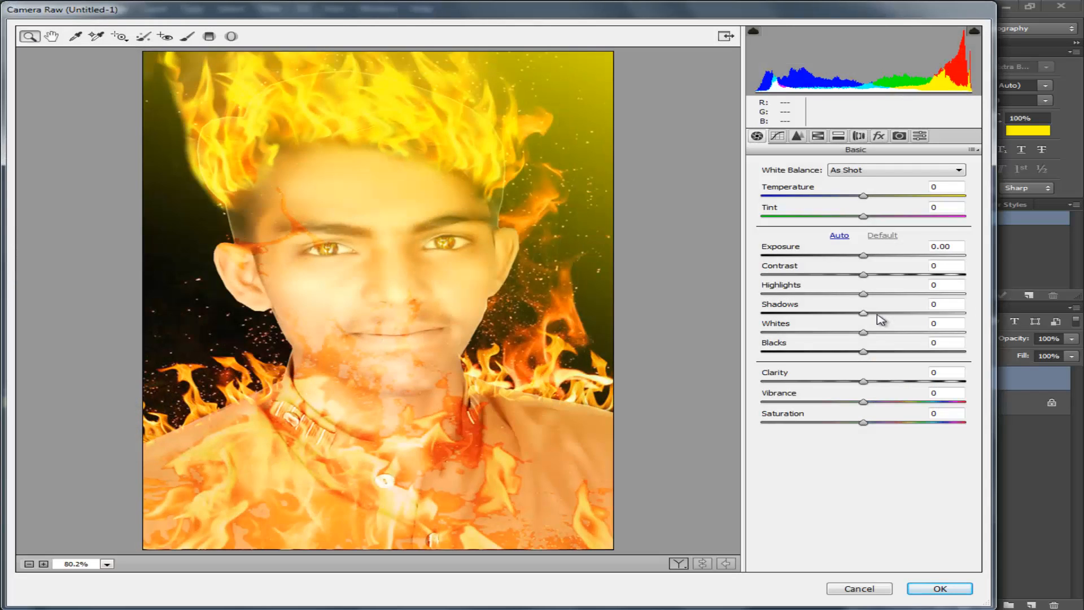
- Try the Camera Raw presets 1, 1975, with out green, smoke and simple on the portrait
left_click(919, 136)
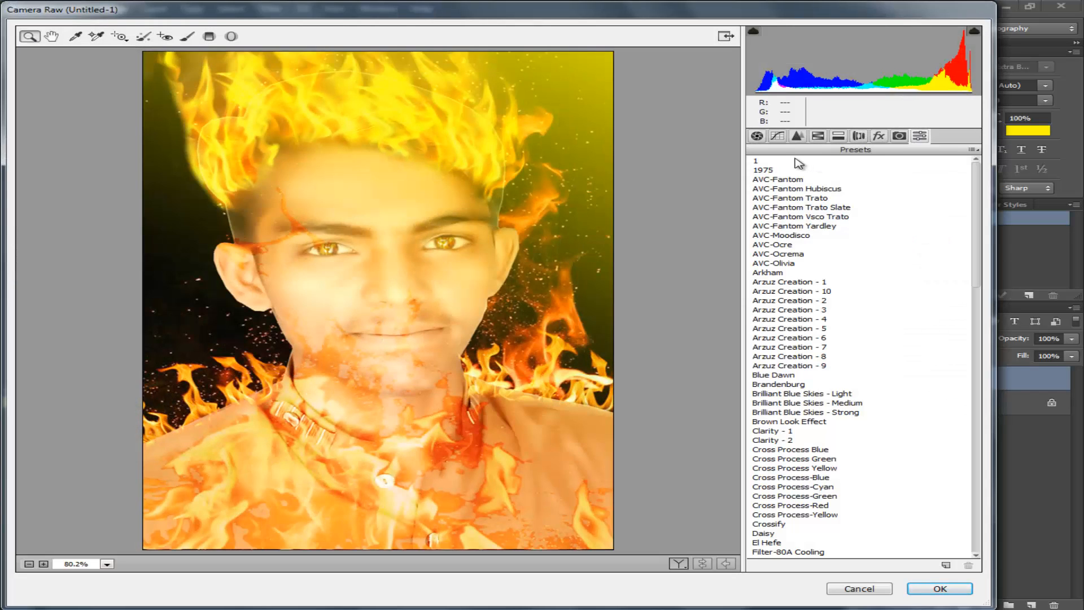
left_click(796, 161)
left_click(783, 170)
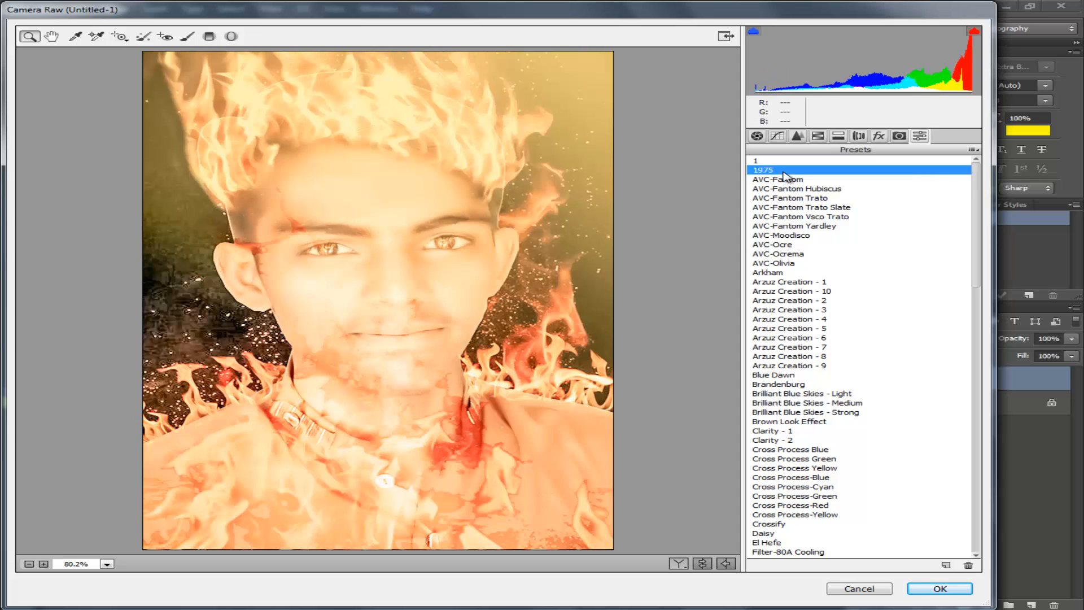
left_click_drag(979, 299, 964, 552)
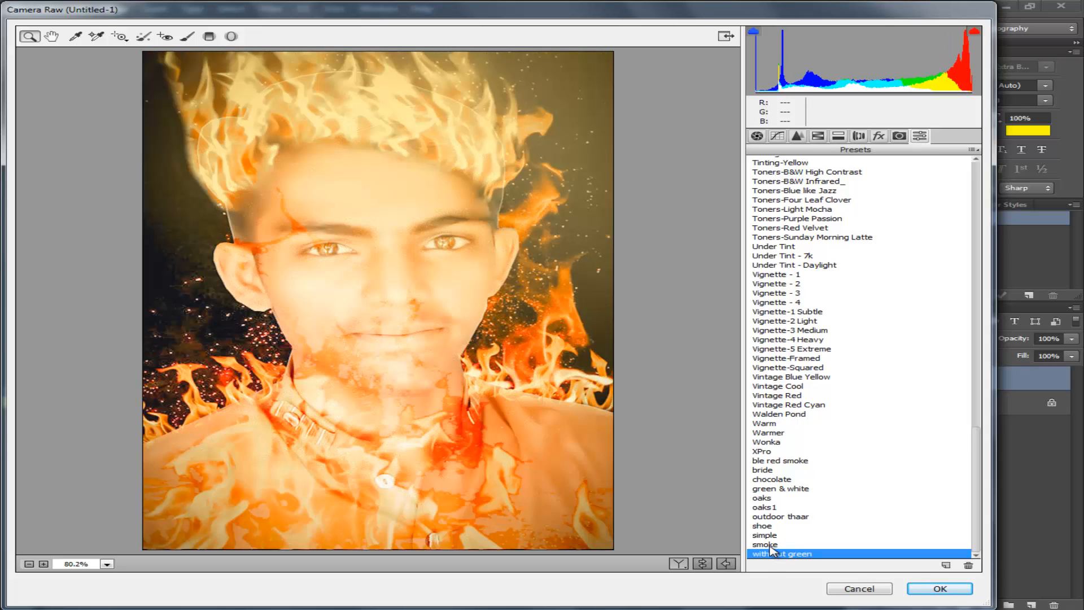
left_click(772, 545)
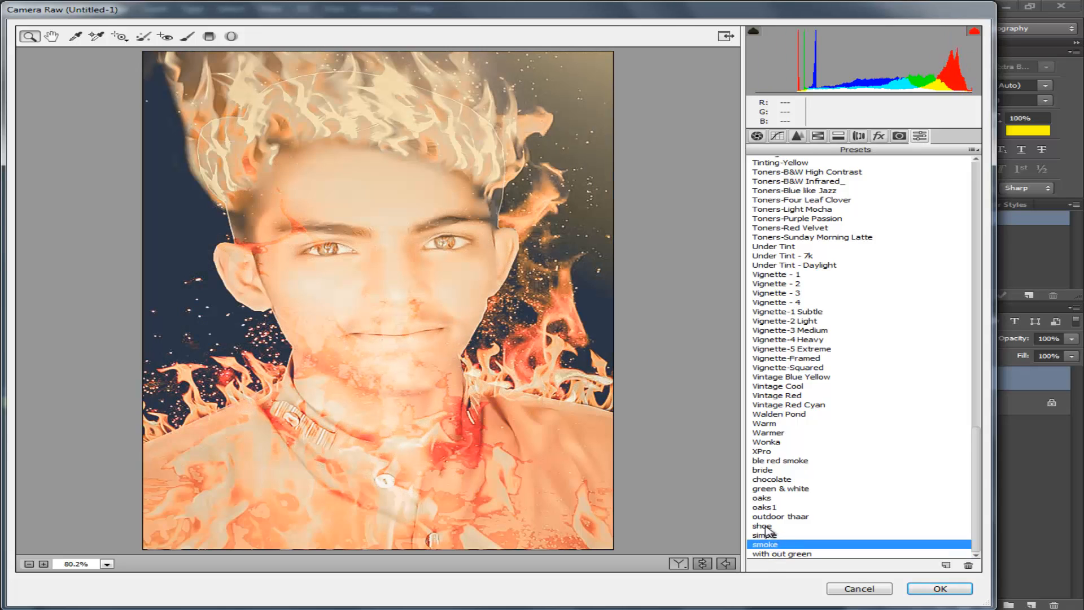
left_click(767, 535)
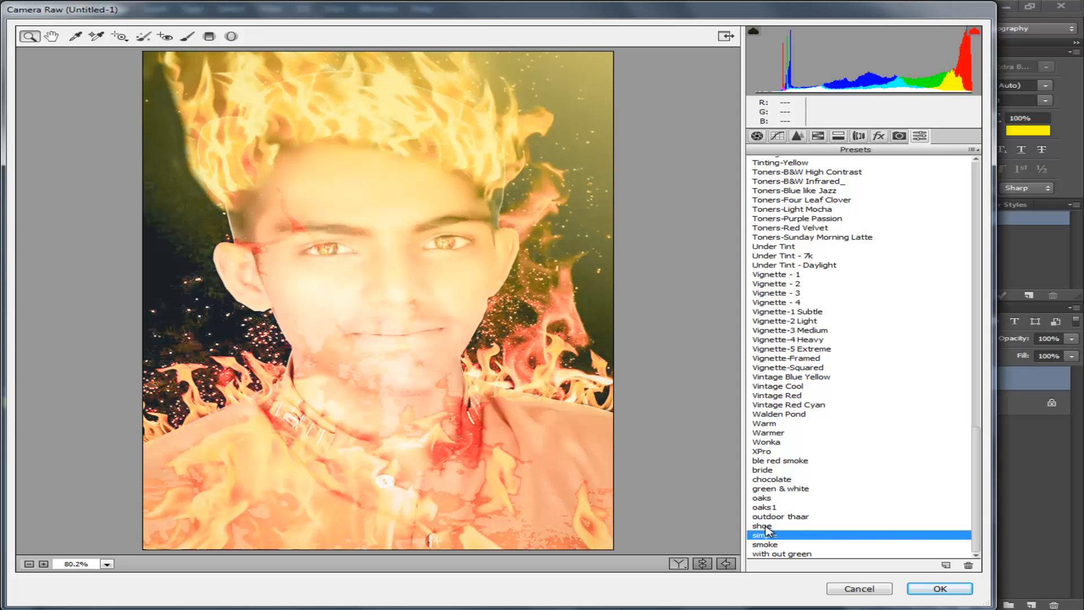
- Try the presets shoe, outdoor thaar, oaks1, oaks, green & white, chocolate, bride and ble red smoke on the portrait
left_click(765, 525)
left_click(766, 516)
left_click(765, 507)
left_click(766, 498)
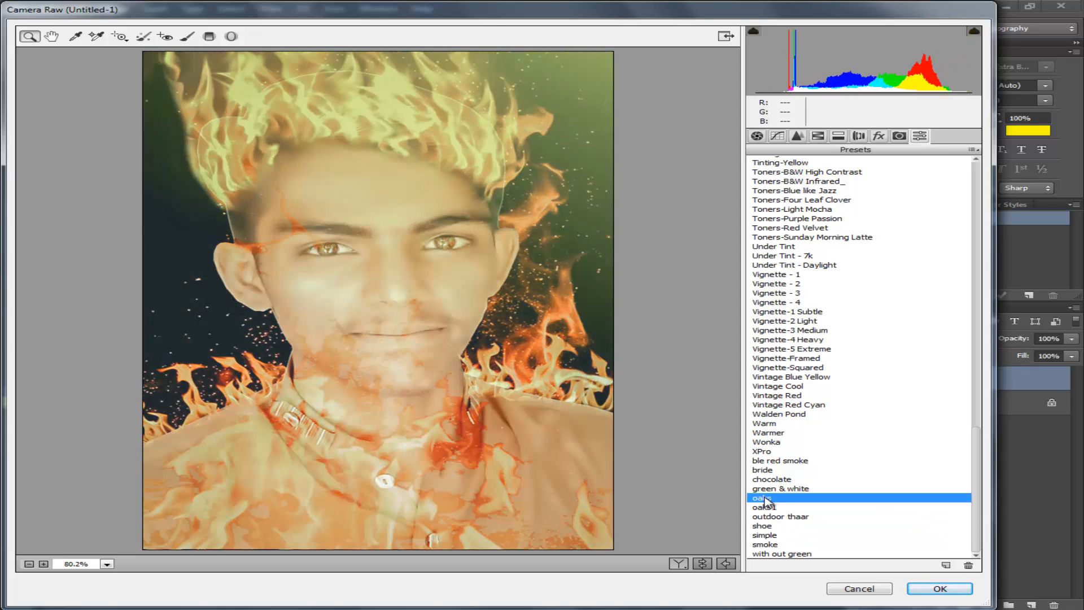
left_click(778, 488)
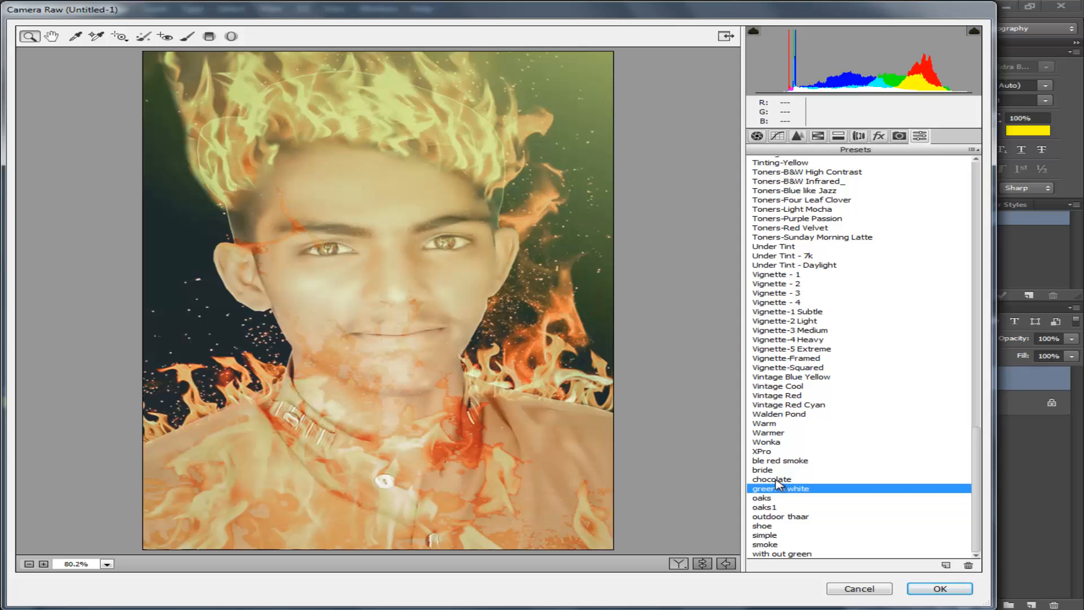
left_click(778, 478)
left_click(774, 469)
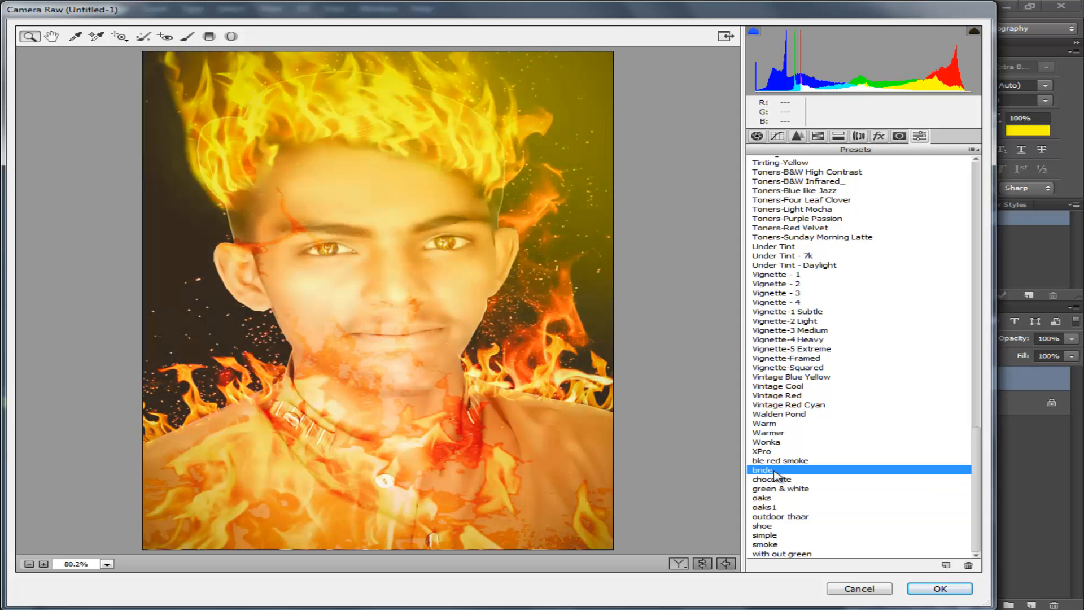
left_click(778, 461)
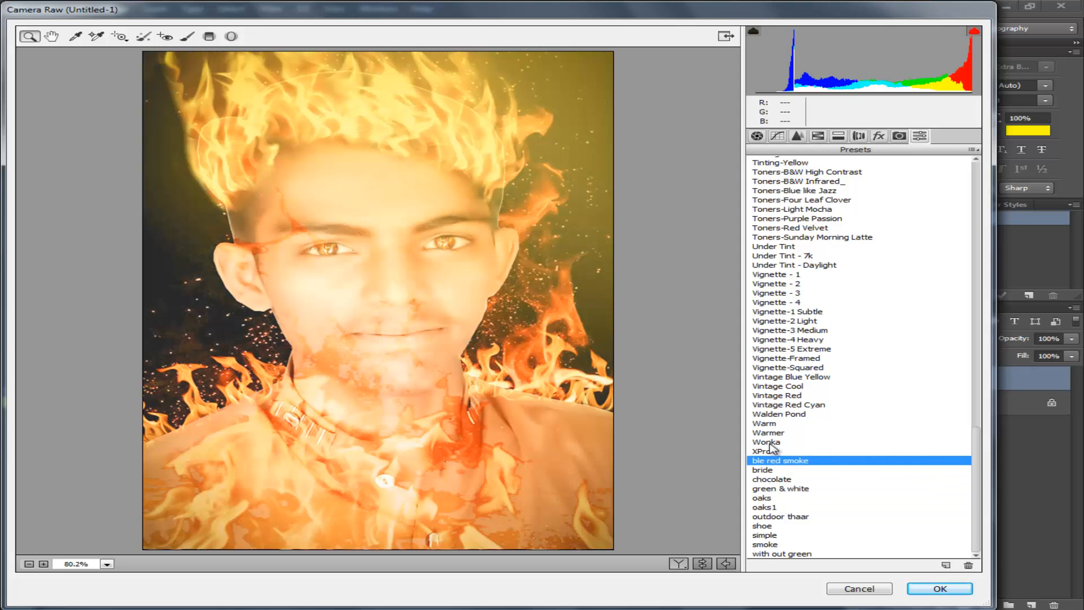
- Try the presets XPro, Wonka, Warmer, Warm, Walden Pond, Vintage Red Cyan, Vintage Red and Vintage Cool on the portrait
left_click(771, 451)
left_click(771, 442)
left_click(776, 433)
left_click(790, 423)
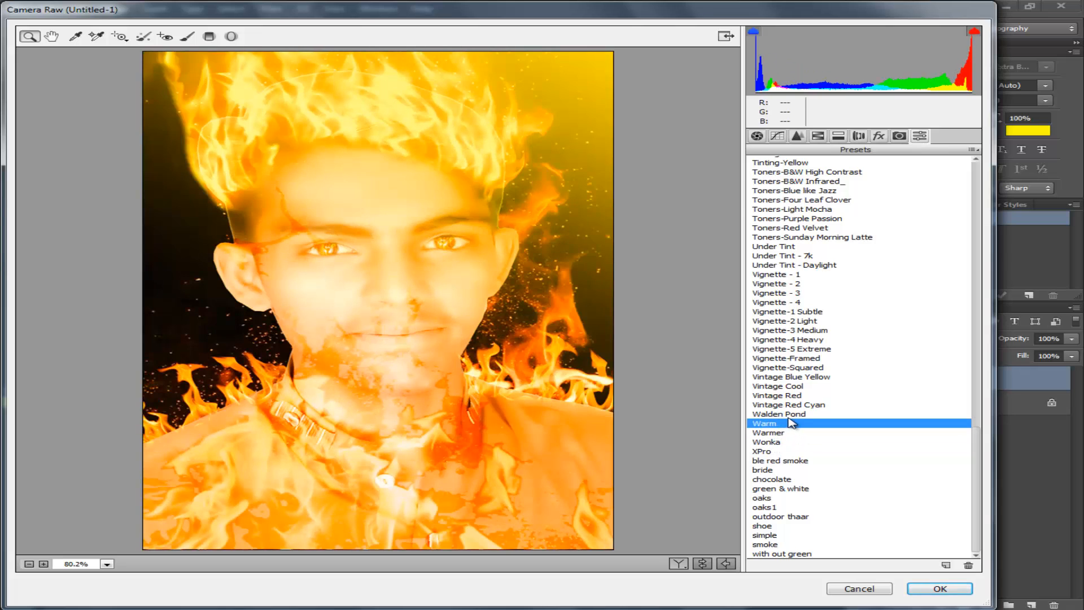
left_click(793, 415)
left_click(796, 405)
left_click(798, 396)
left_click(799, 386)
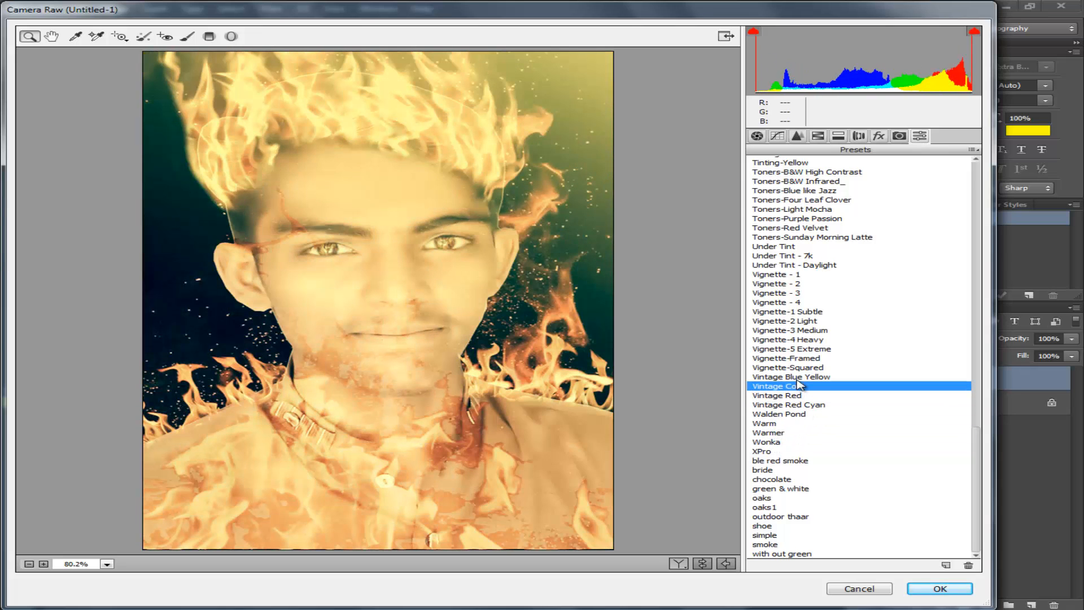
- Apply the Vintage Blue Yellow preset and go through the vignette presets Vignette-Squared, Vignette-Framed, Vignette-5 Extreme and Vignette-4 Heavy
left_click(797, 379)
left_click(802, 368)
left_click(801, 358)
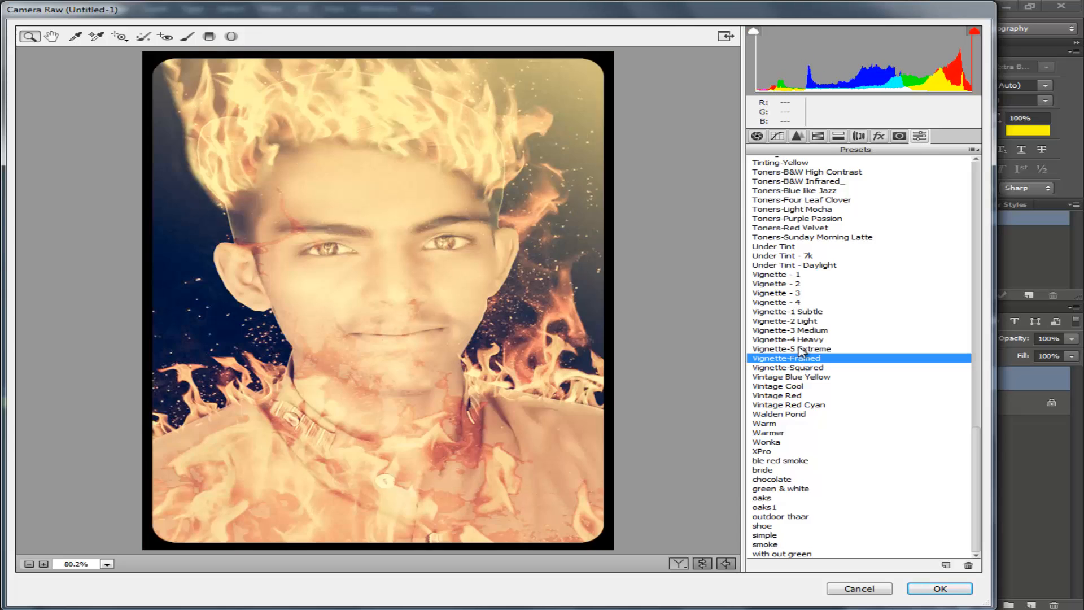
left_click(800, 349)
left_click(798, 339)
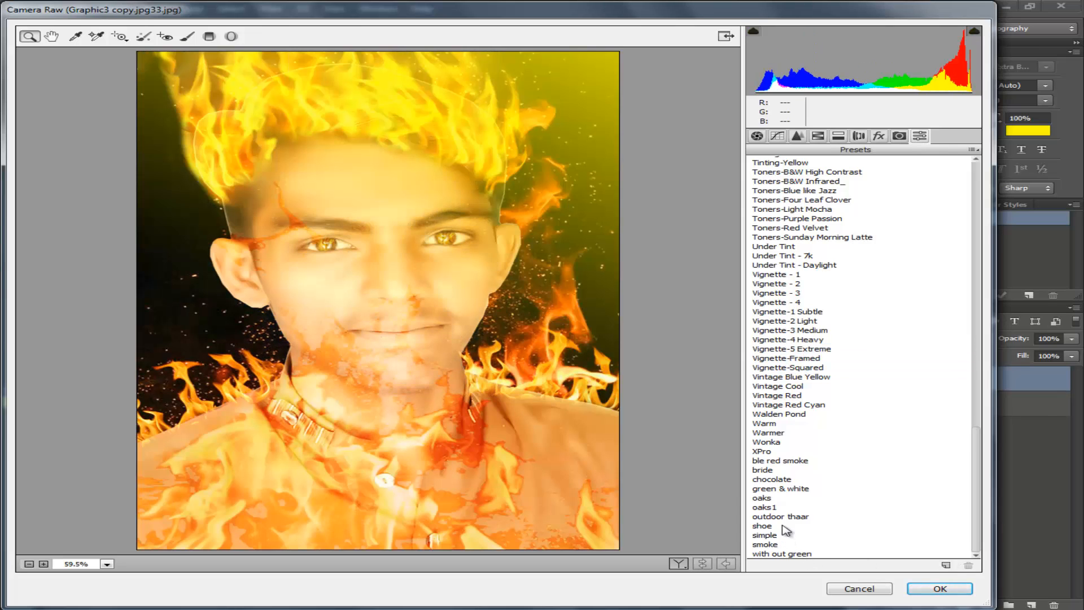
- Apply the outdoor thaar preset to Graphic3 copy.jpg33.jpg in Camera Raw and set Whites to -63, Shadows to +3 and Clarity to +48
left_click(792, 518)
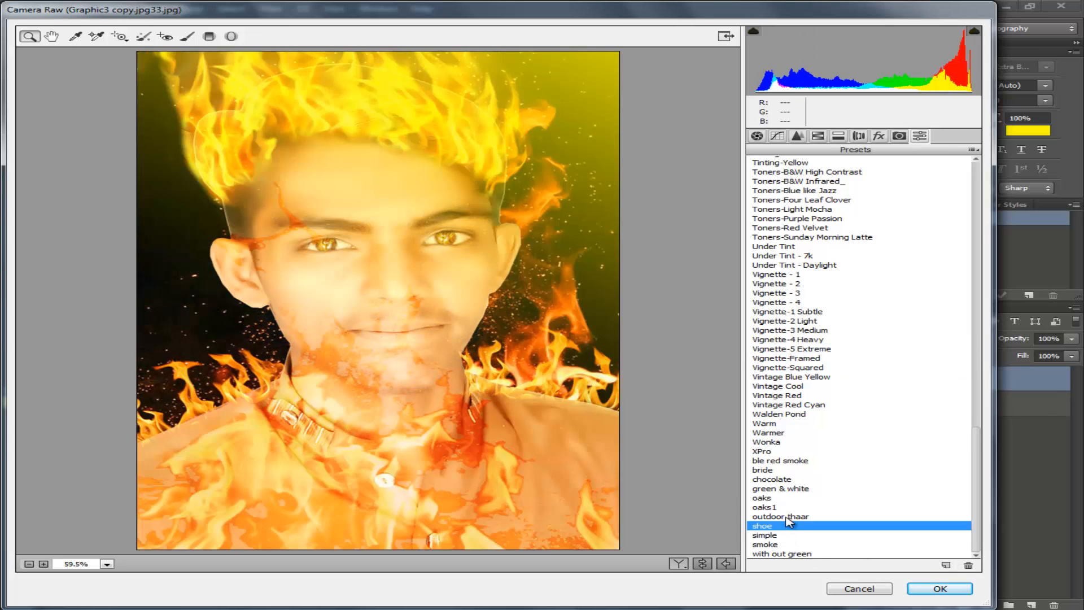
left_click(757, 136)
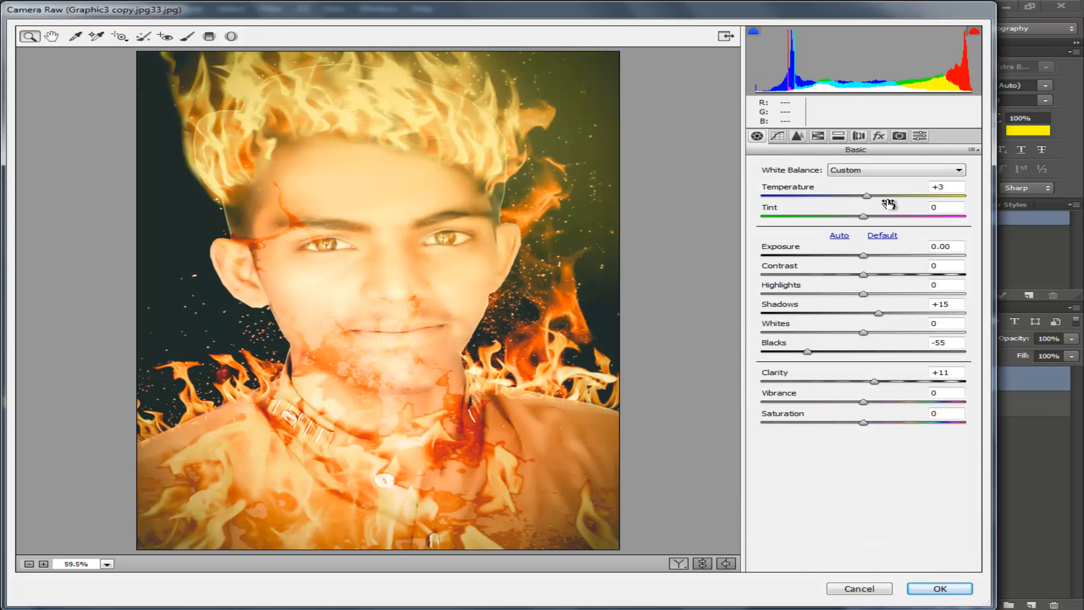
left_click(838, 332)
left_click_drag(824, 337, 798, 337)
mouse_move(878, 313)
left_mouse_down()
mouse_move(827, 313)
mouse_move(915, 317)
mouse_move(862, 317)
mouse_move(874, 318)
left_mouse_up()
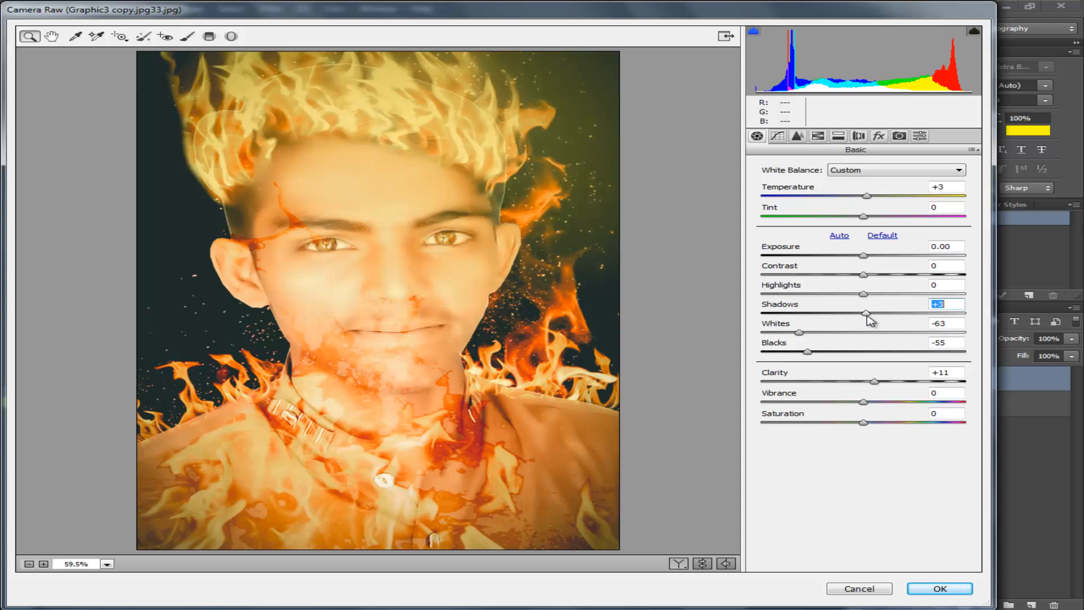
left_click_drag(877, 382, 912, 384)
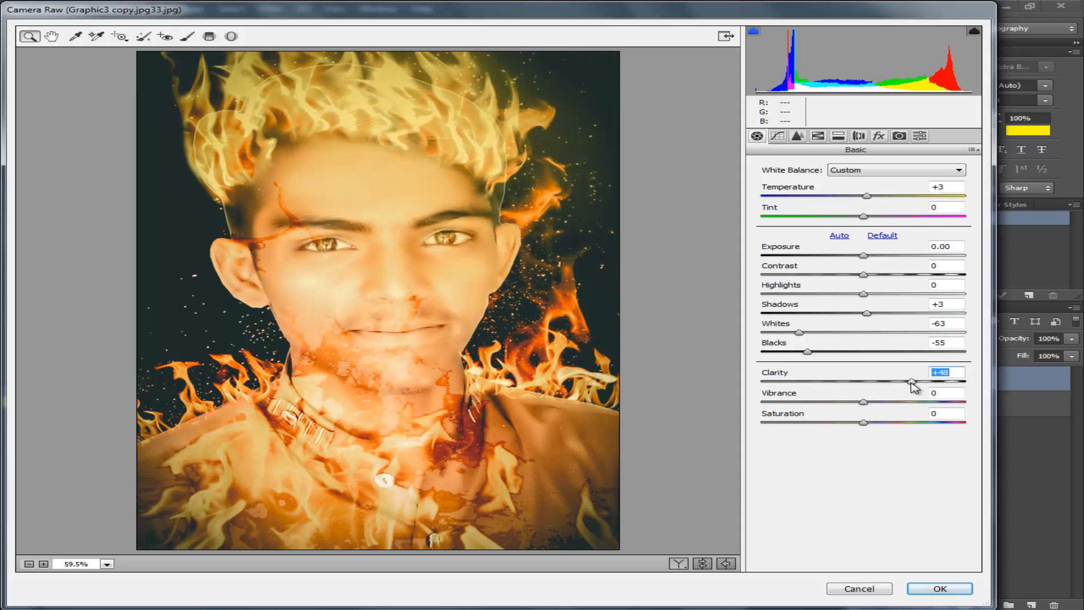
- Set the Oranges luminance to -3 and apply the Camera Raw adjustments to the portrait
left_click(838, 136)
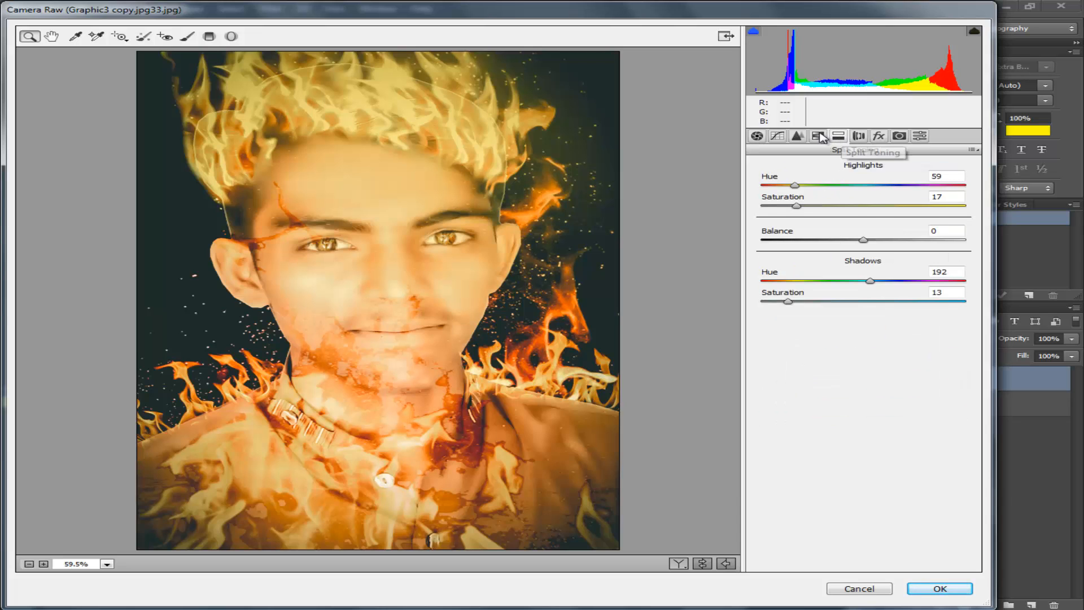
left_click(818, 136)
left_click_drag(883, 249, 854, 268)
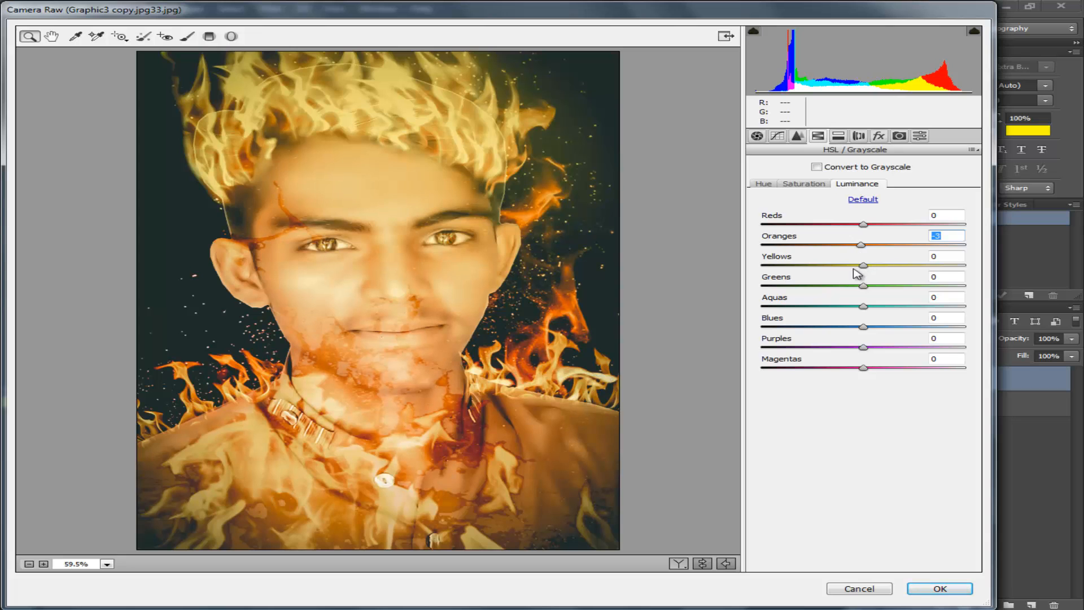
left_click(938, 589)
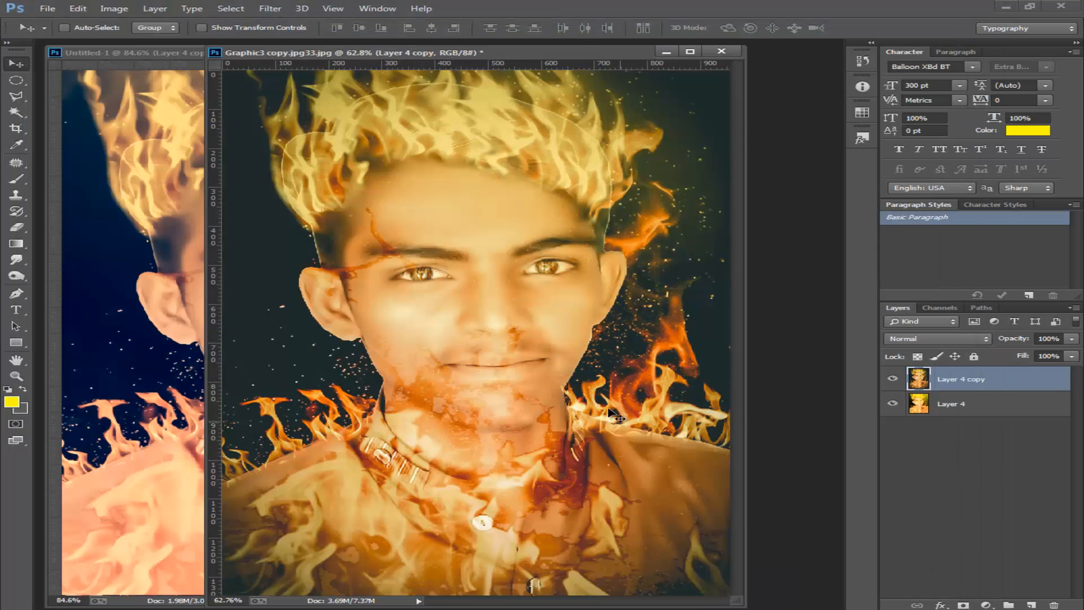
- Save the Untitled-1 portrait to the Desktop as a JPEG copy
left_click(190, 290)
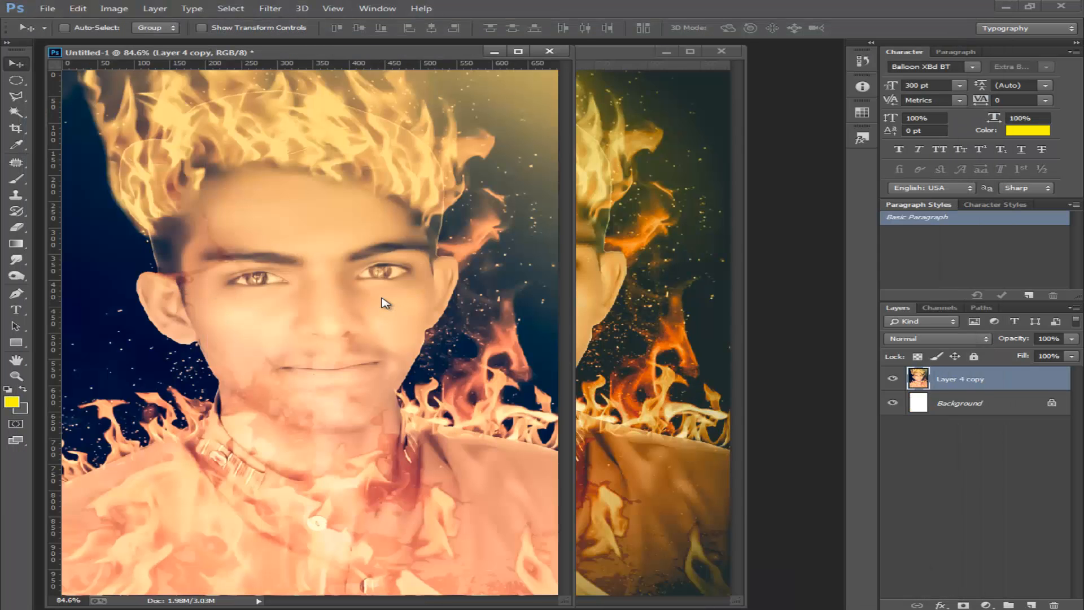
key("ctrl+shift+s")
left_click(490, 482)
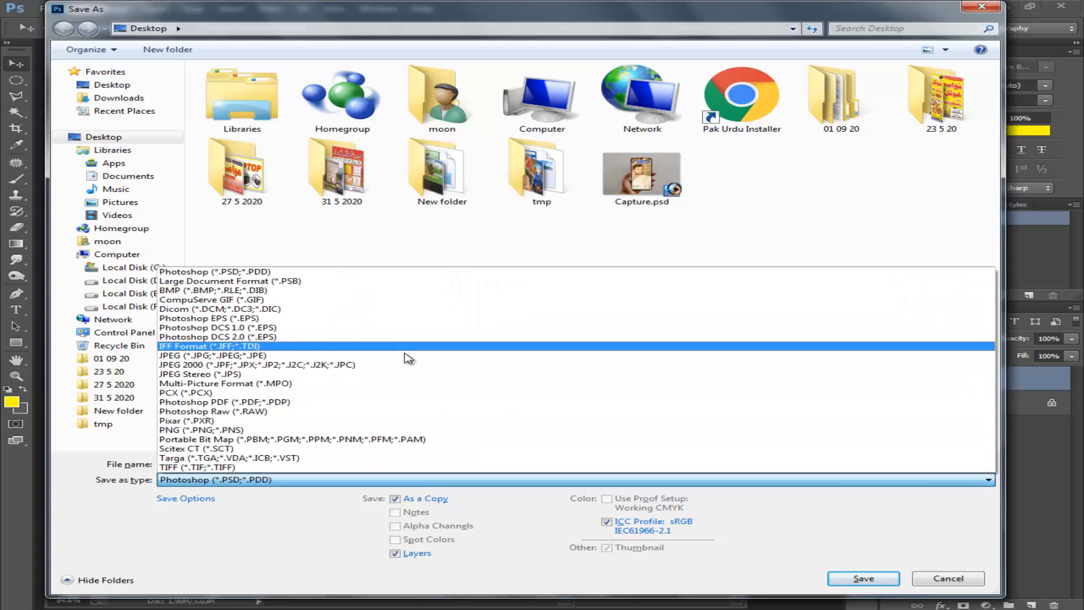
left_click(410, 363)
left_click(437, 460)
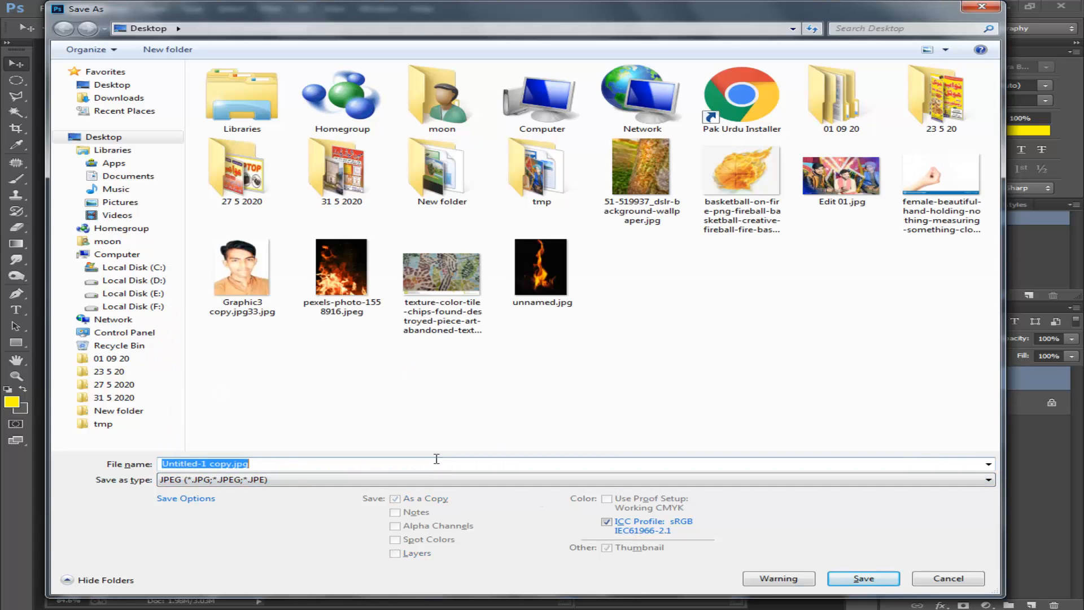
key("Return")
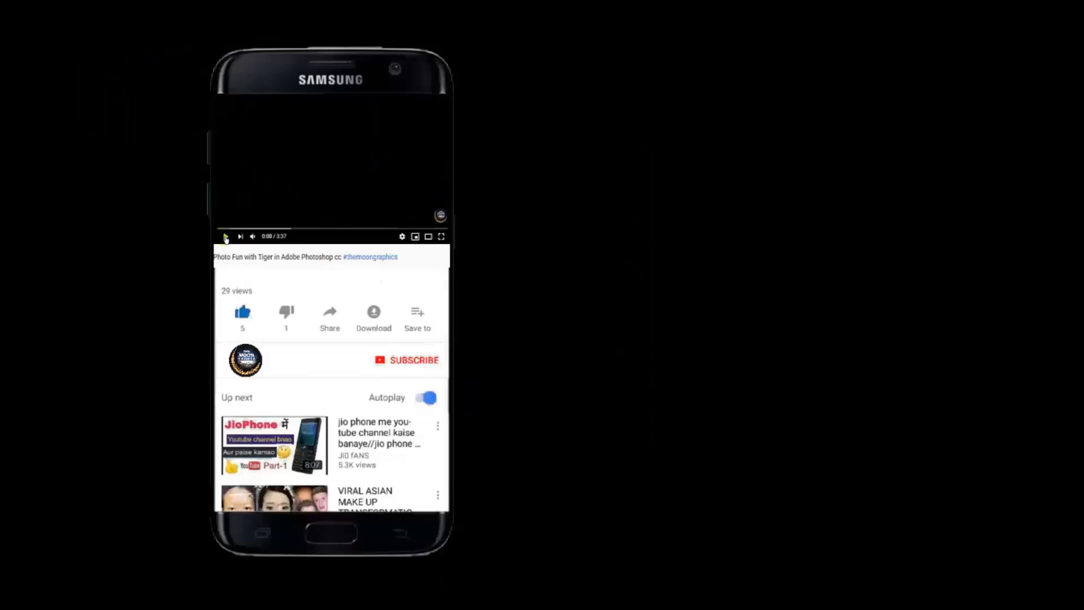
left_click(226, 238)
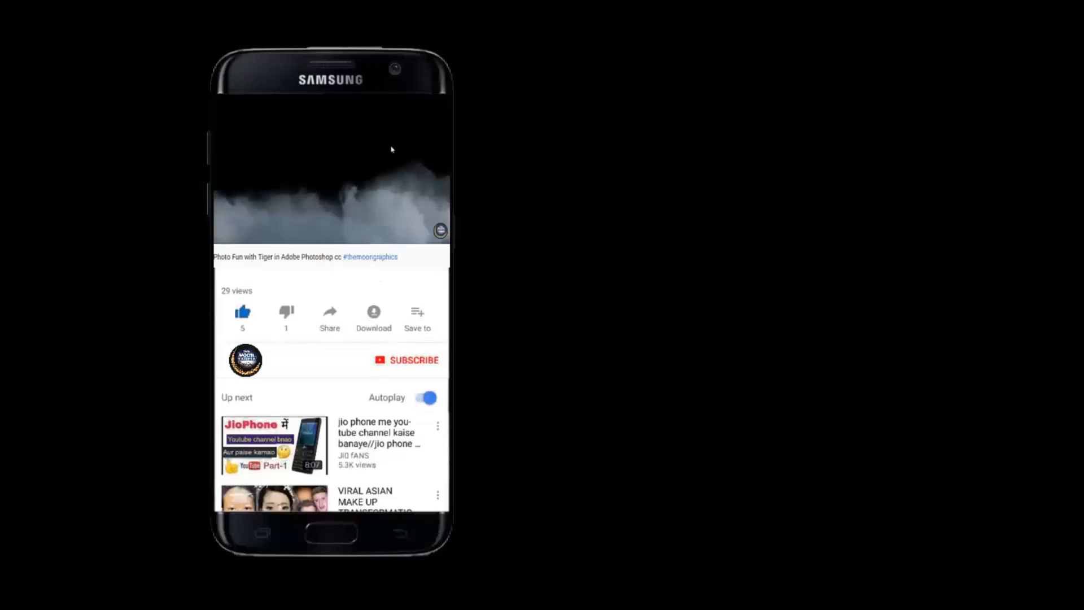